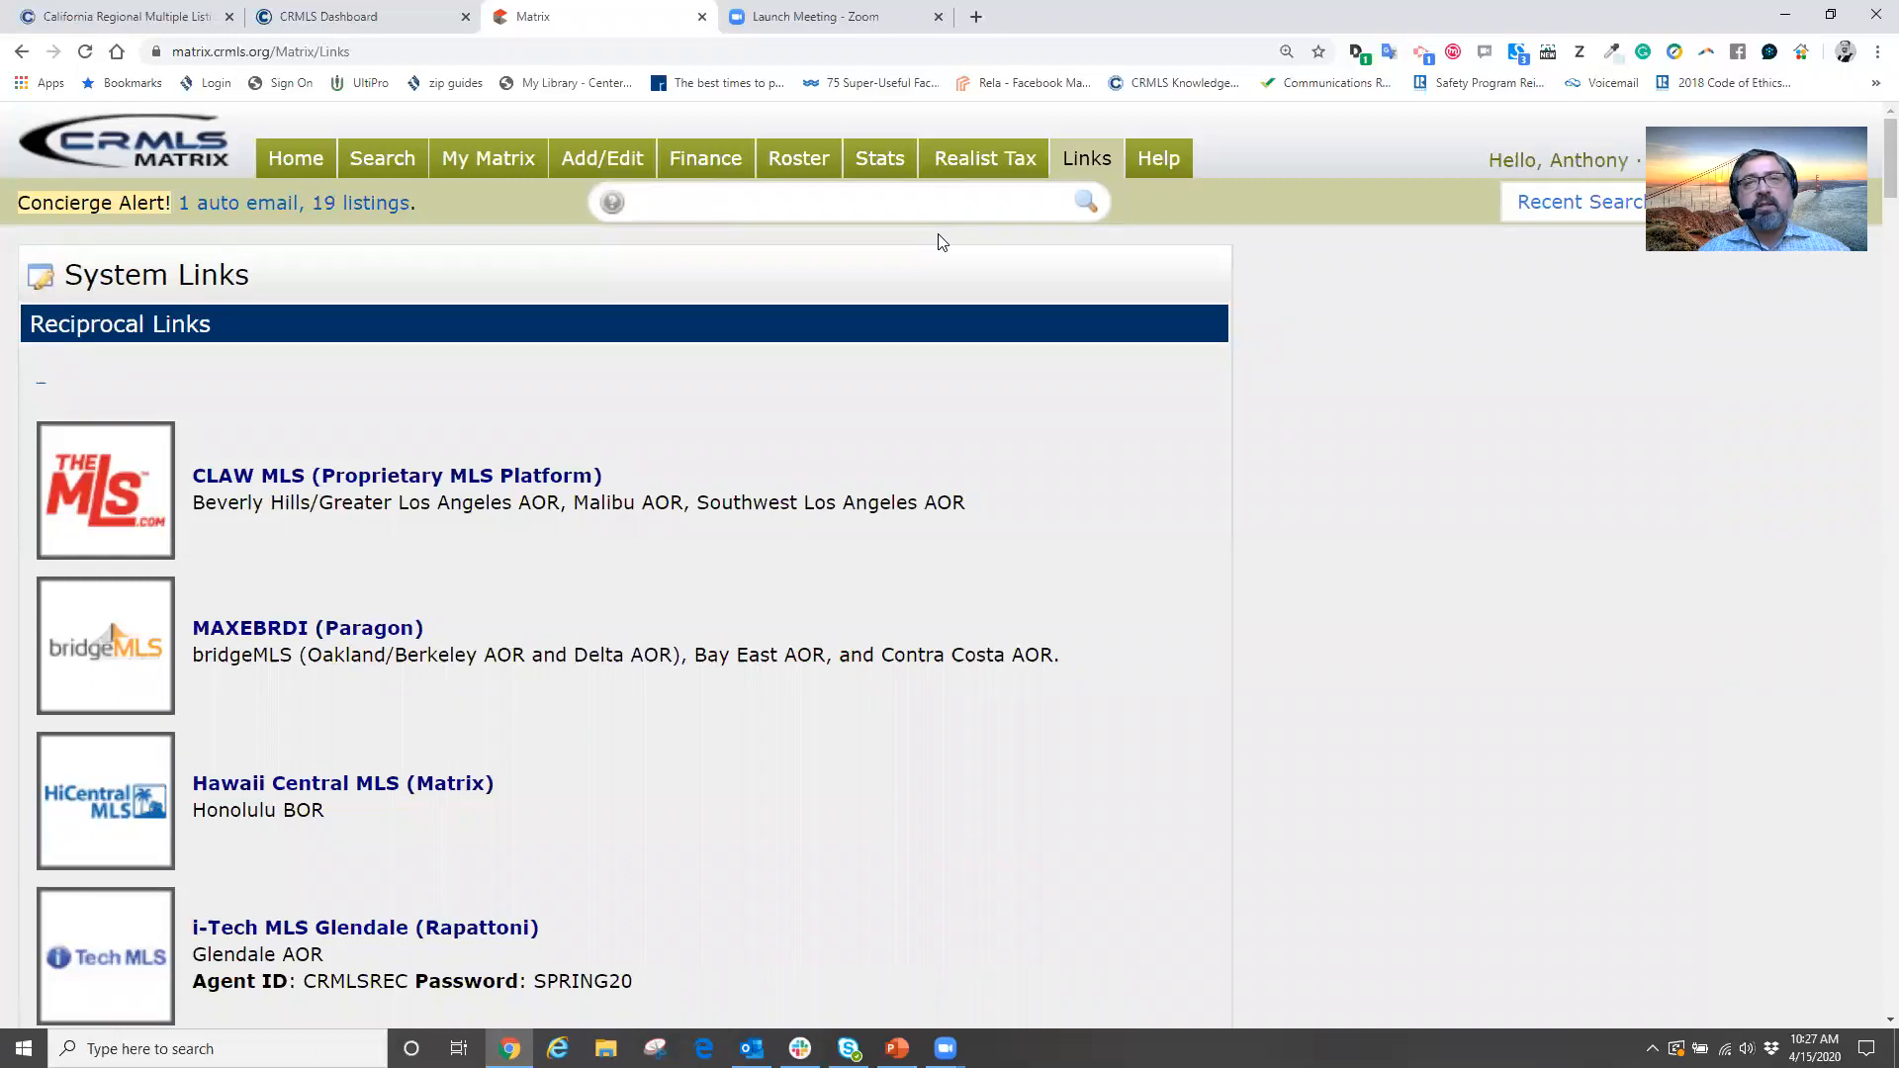
Scroll down Matrix System Links and launch ShowingTime from its logo in a new tab
scroll(388, 421, "down", 12)
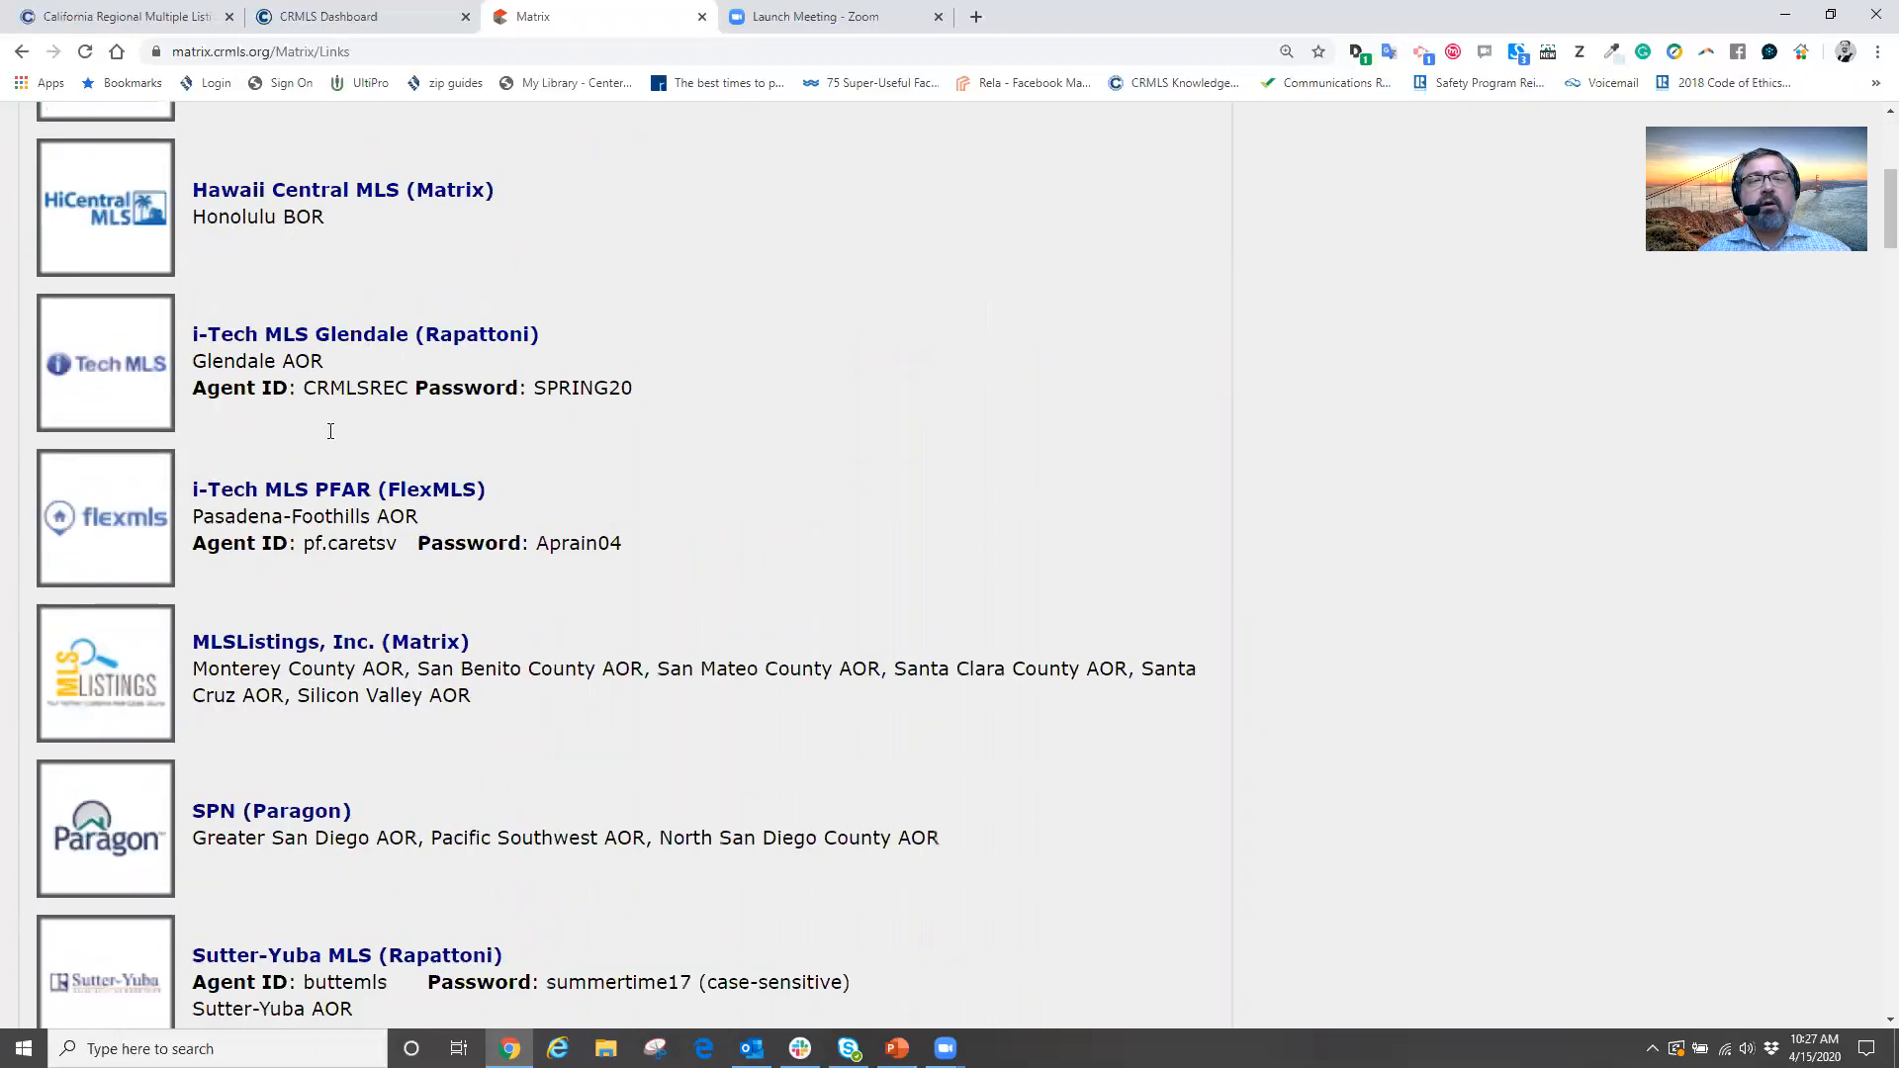
scroll(333, 436, "down", 16)
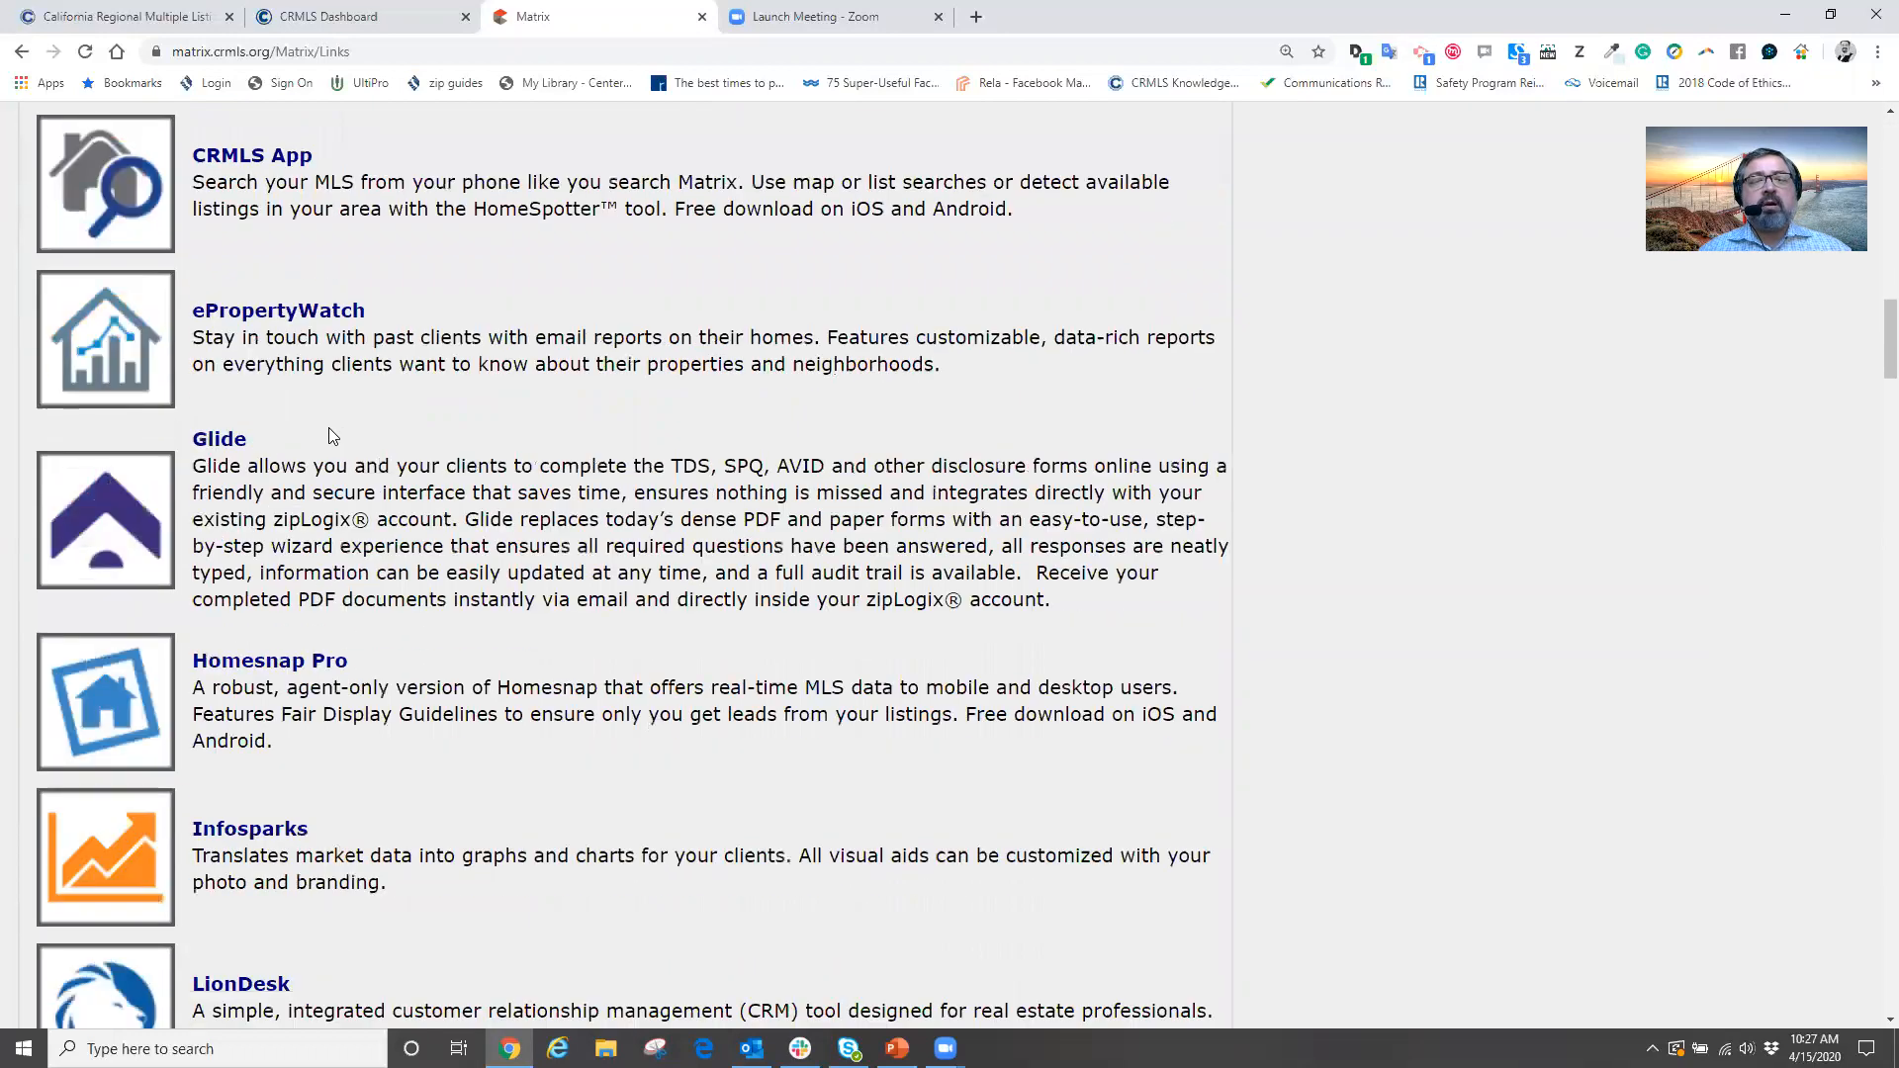
scroll(330, 431, "down", 13)
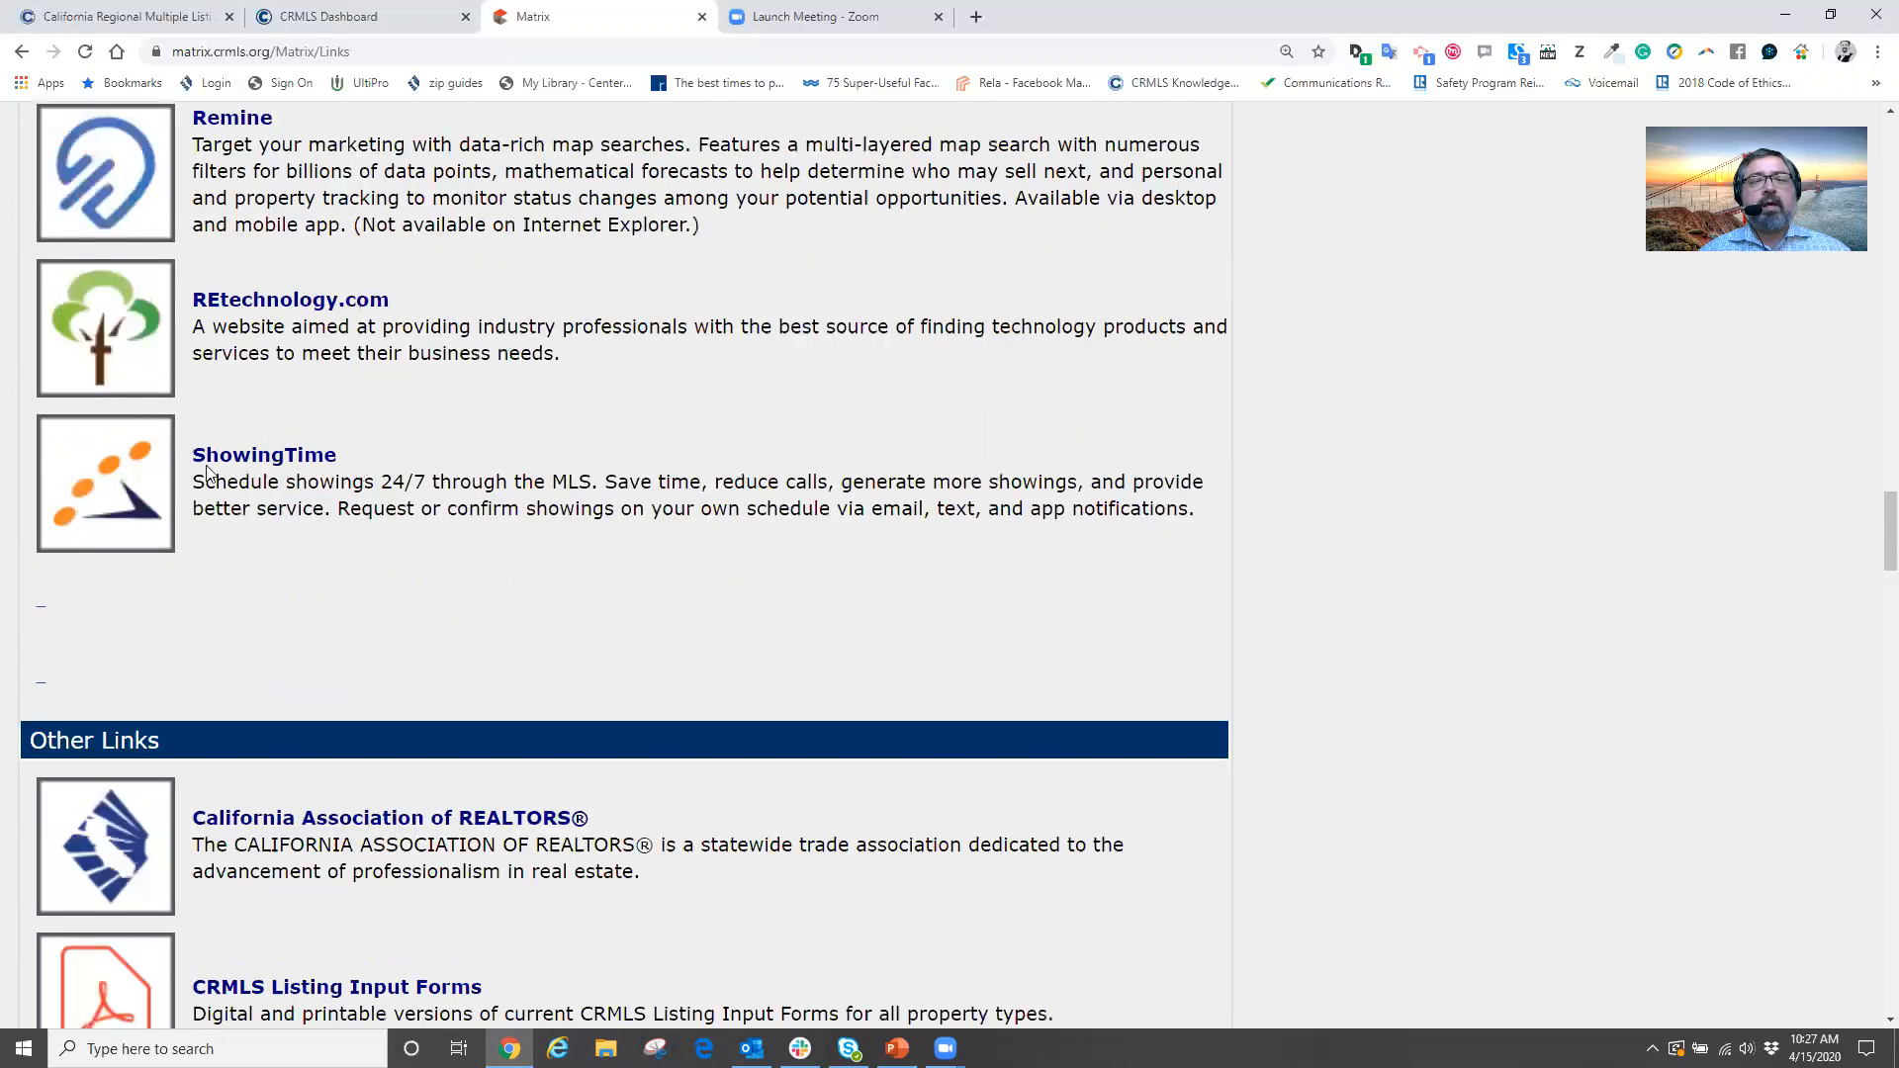
left_click(124, 465)
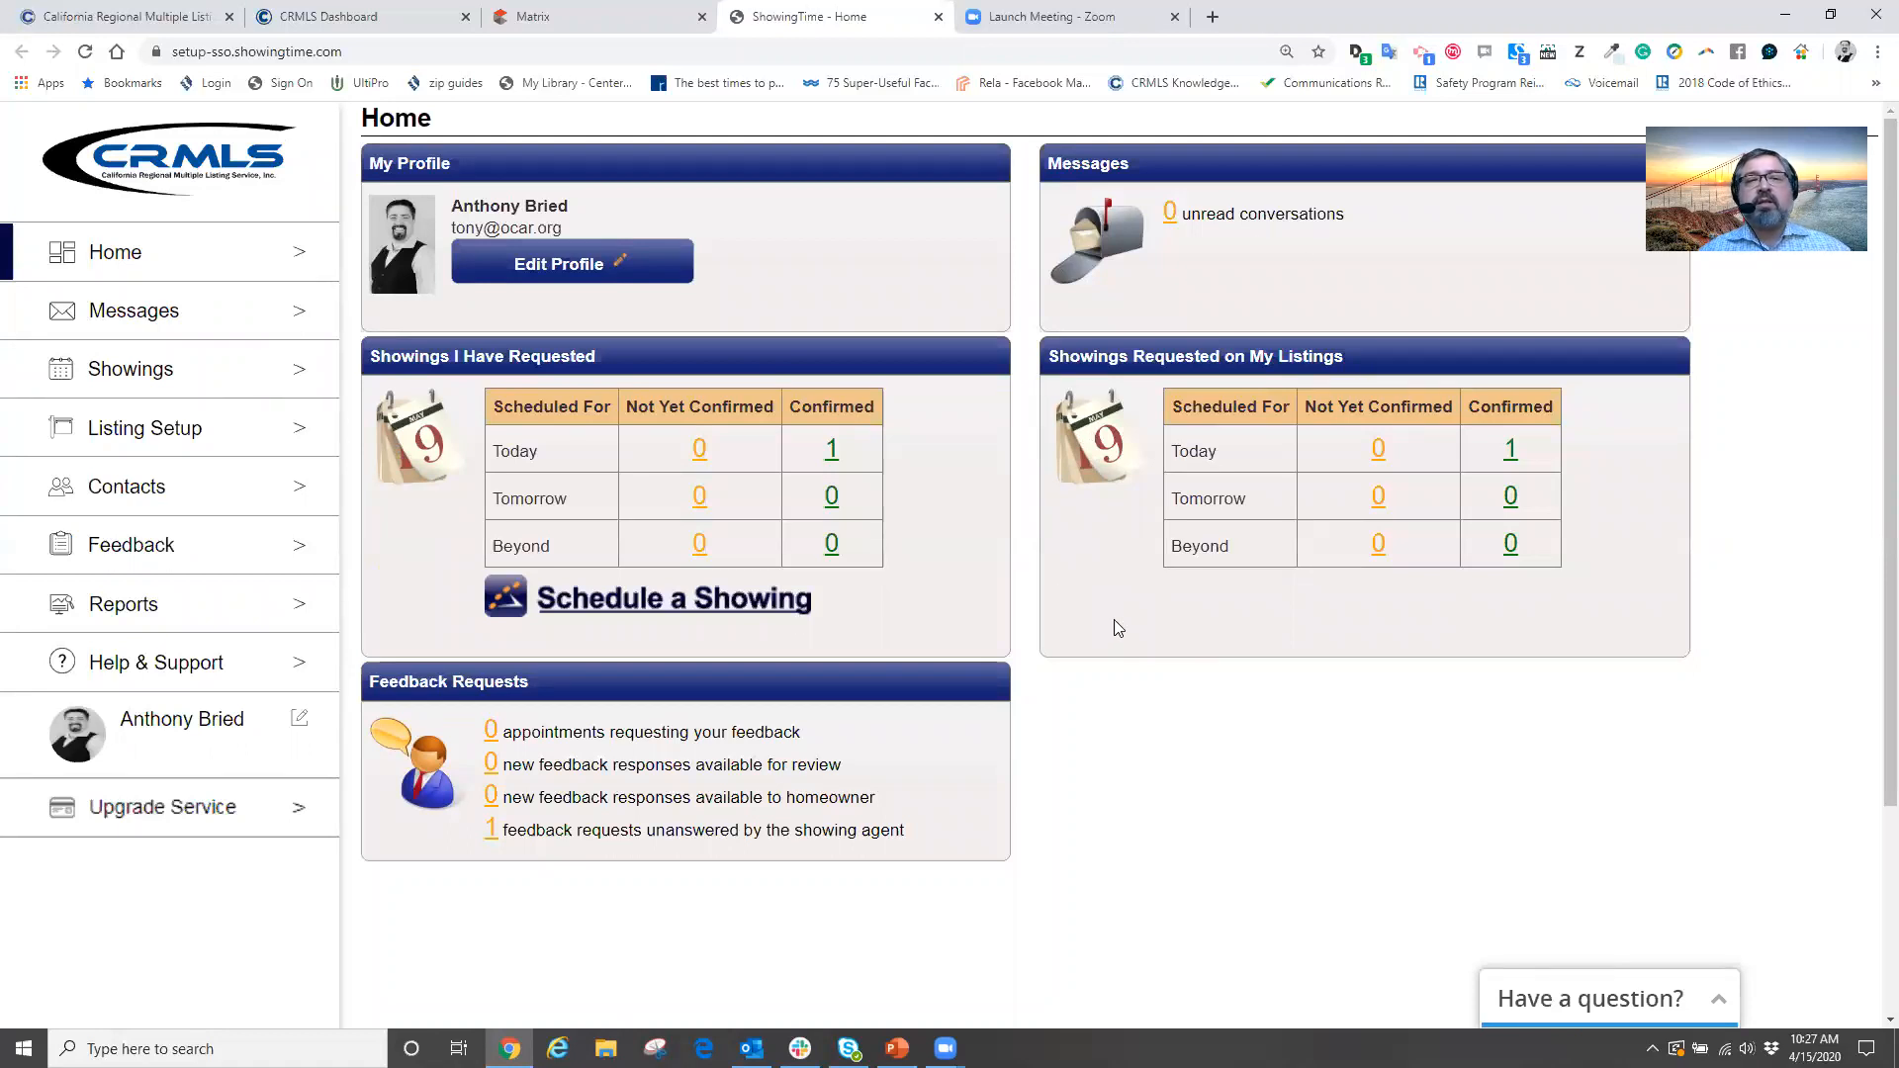
Open Edit Profile under My Profile and start uploading a new profile photo
left_click(576, 265)
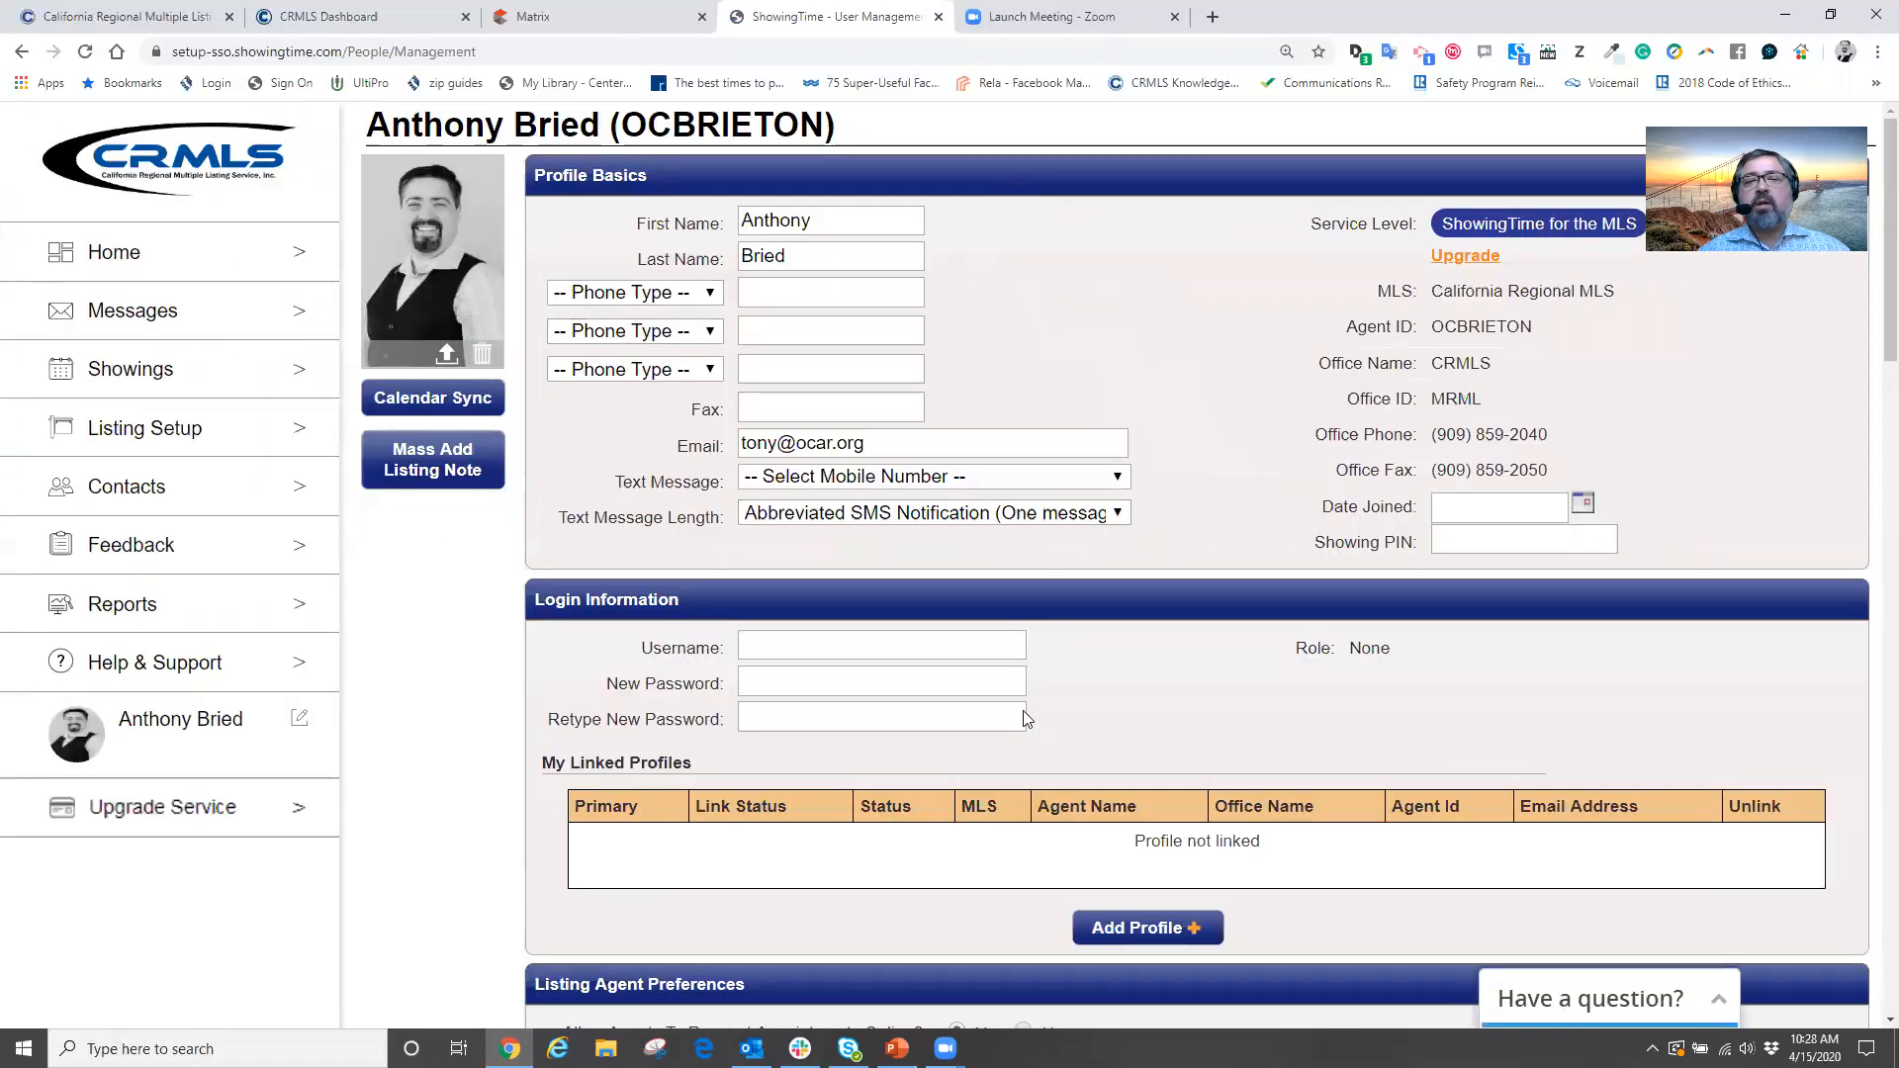
left_click(445, 356)
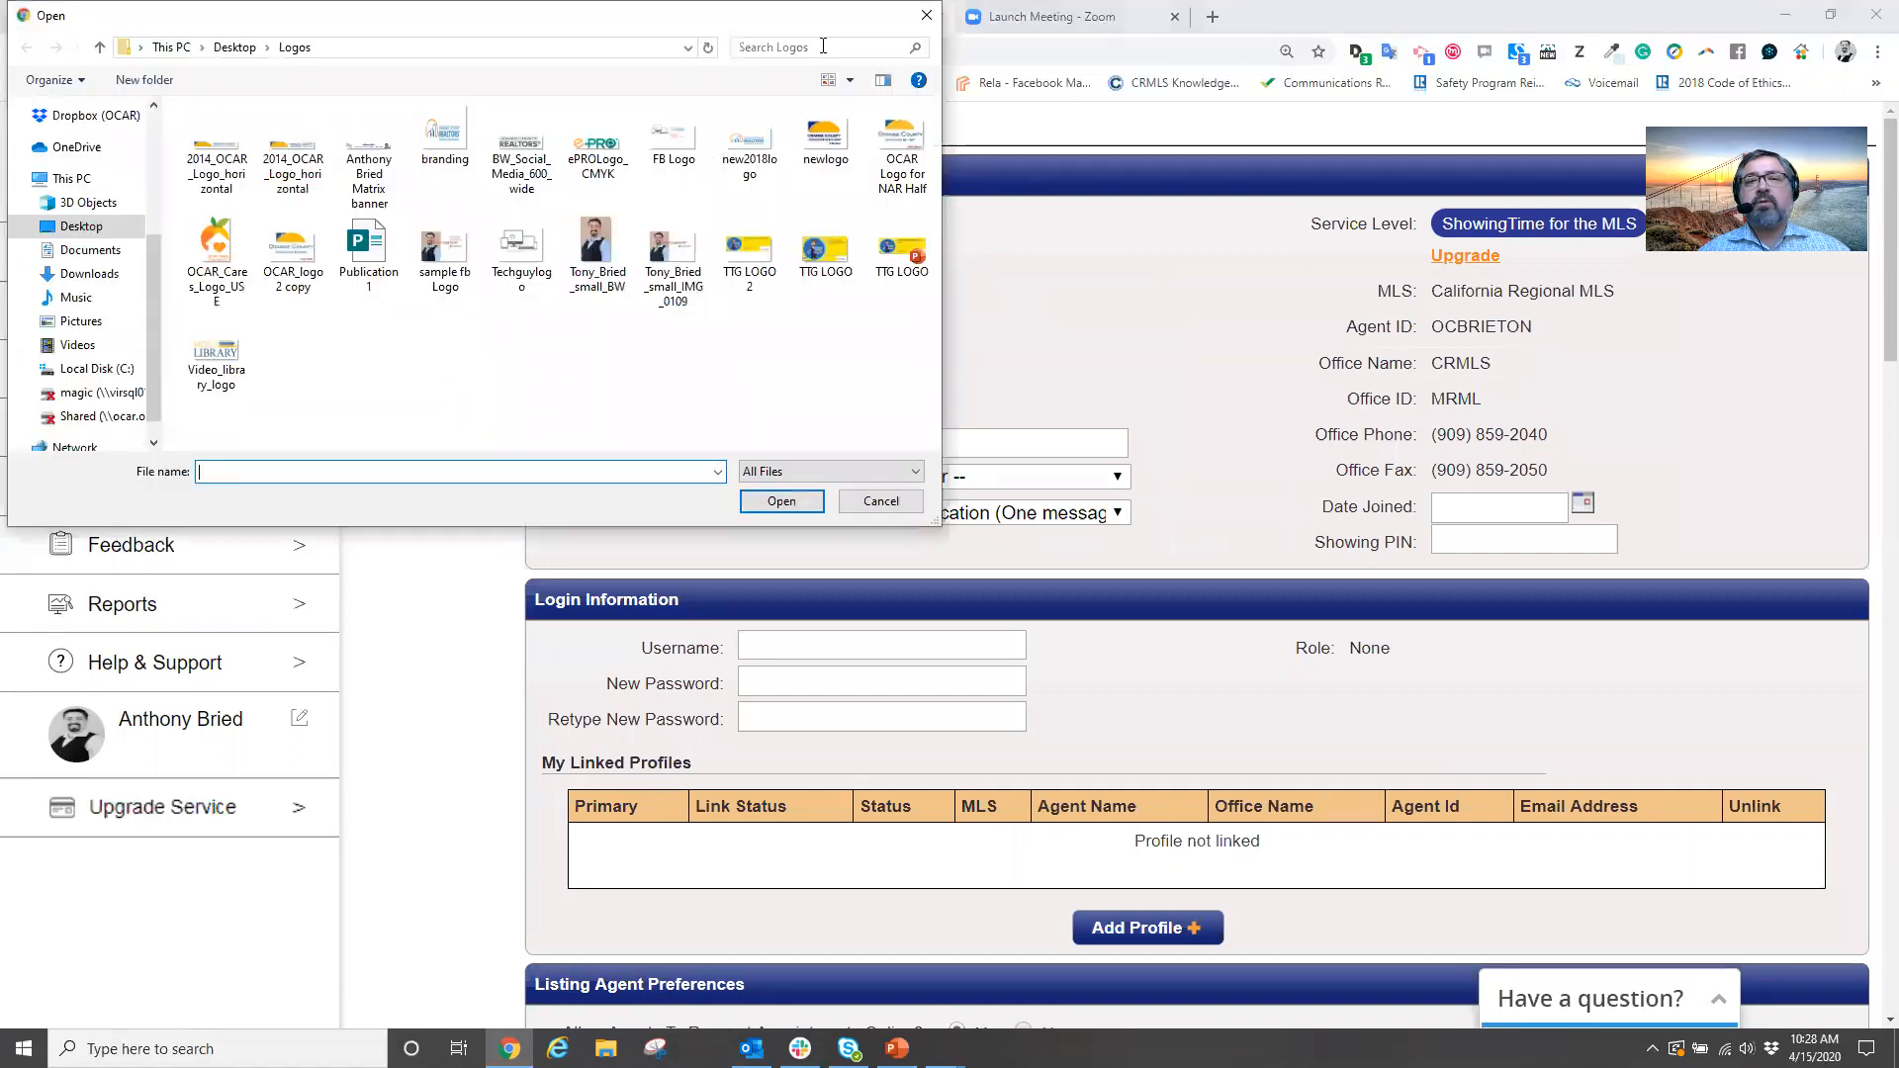
Upload 'sample fb Logo' from the Logos folder as the profile photo and dismiss the alert
left_click(852, 499)
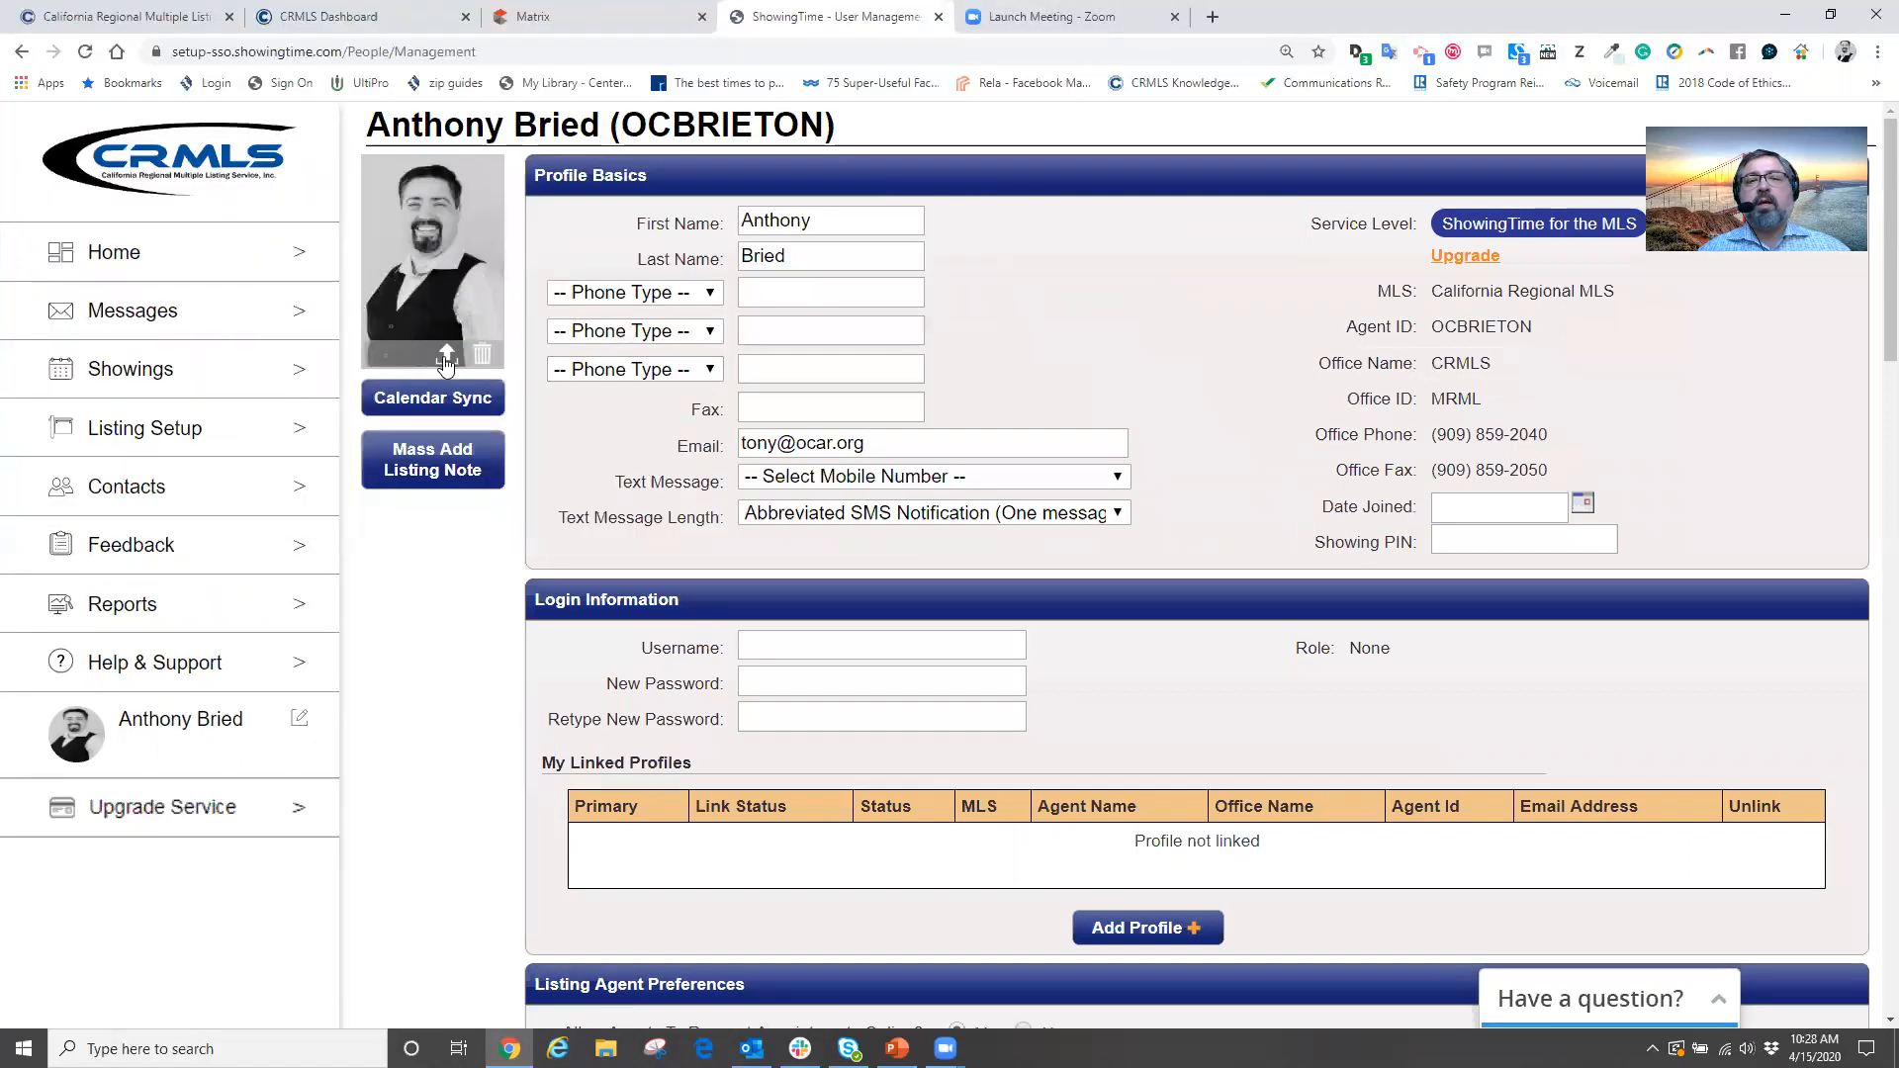
left_click(445, 358)
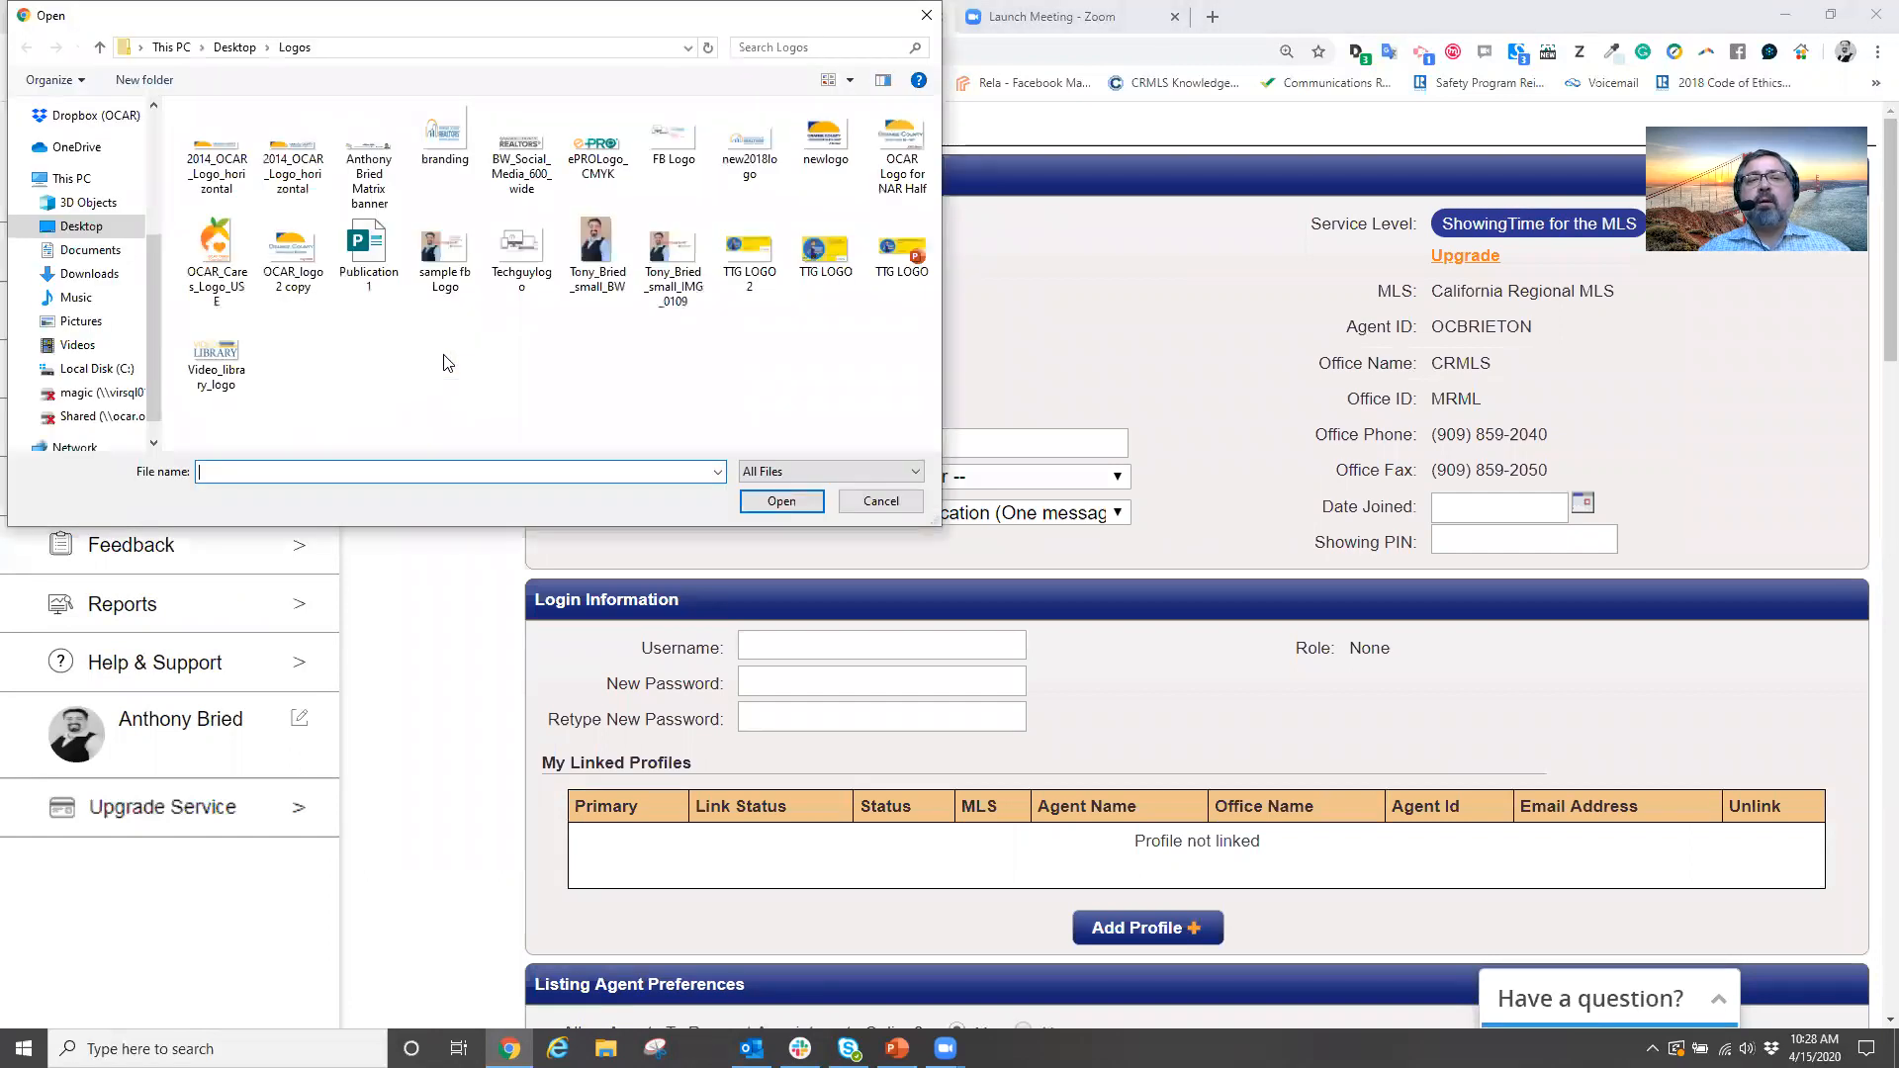
left_click(596, 249)
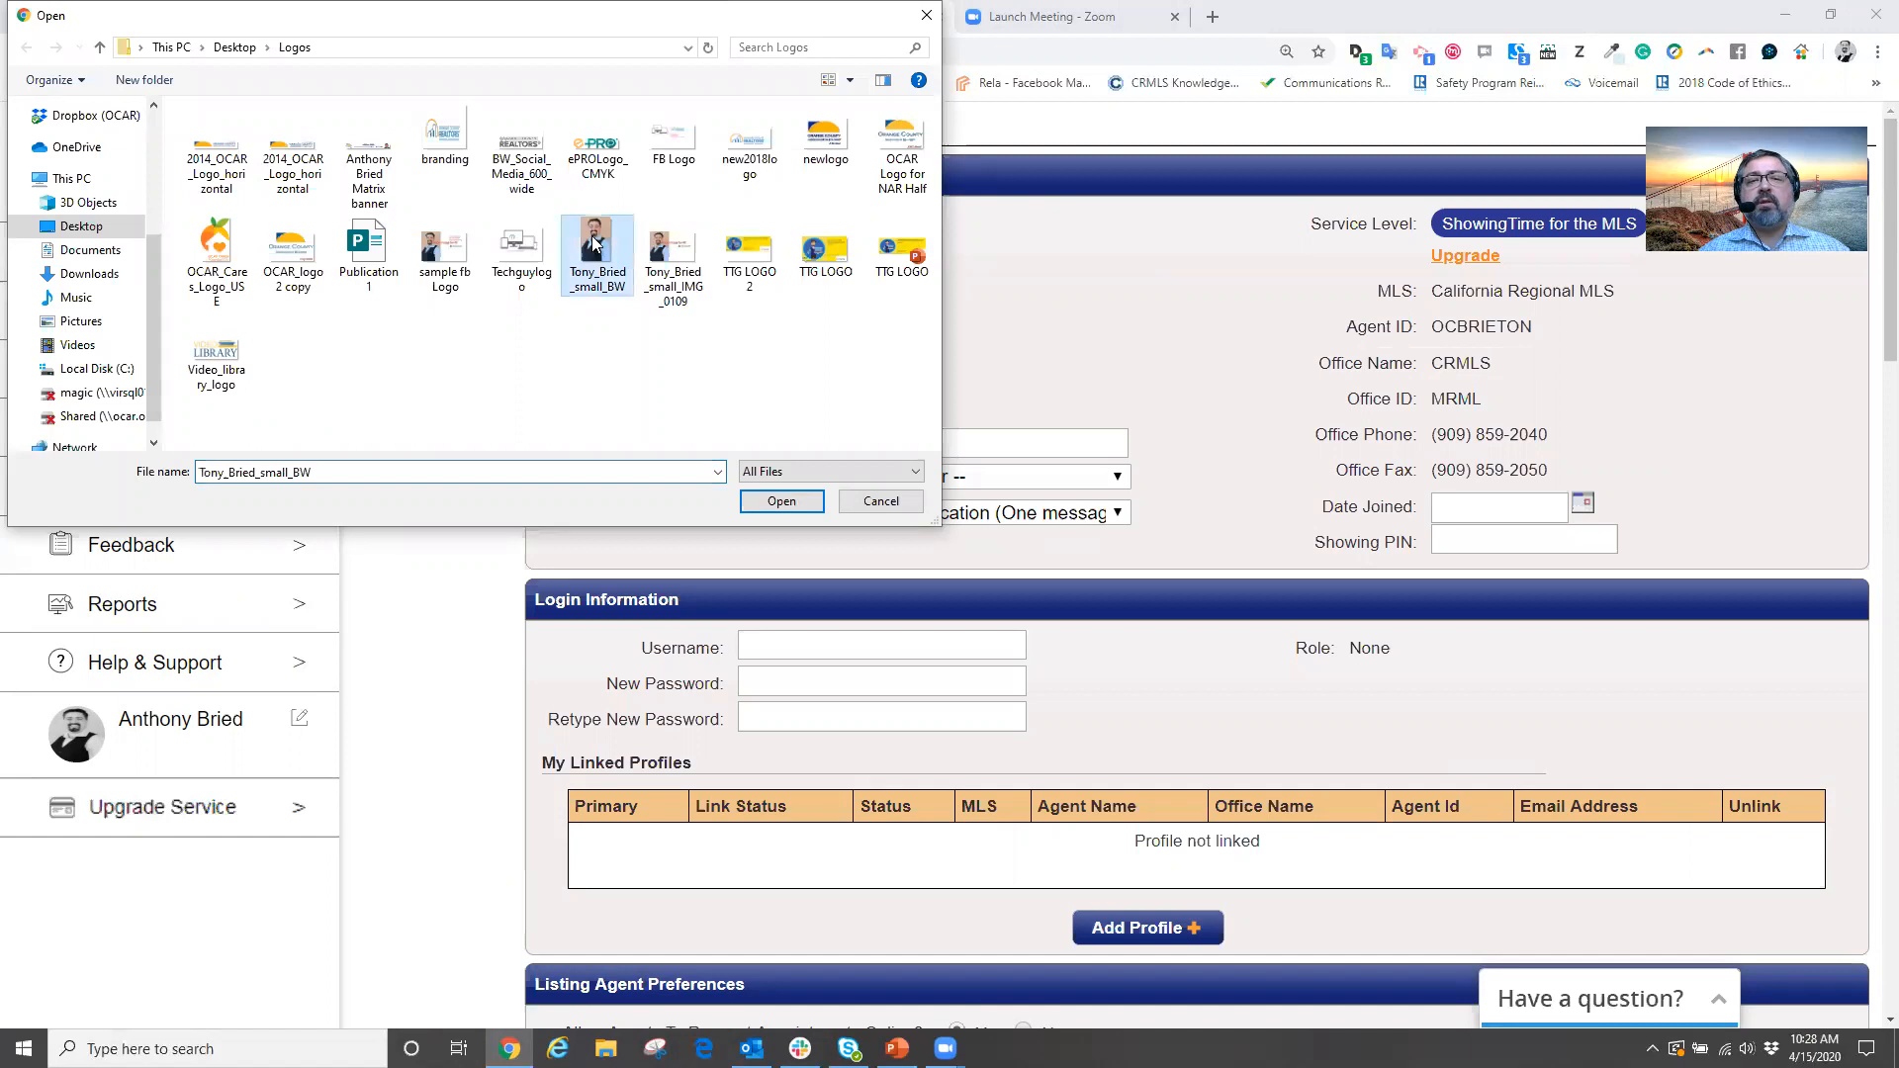
left_click(445, 249)
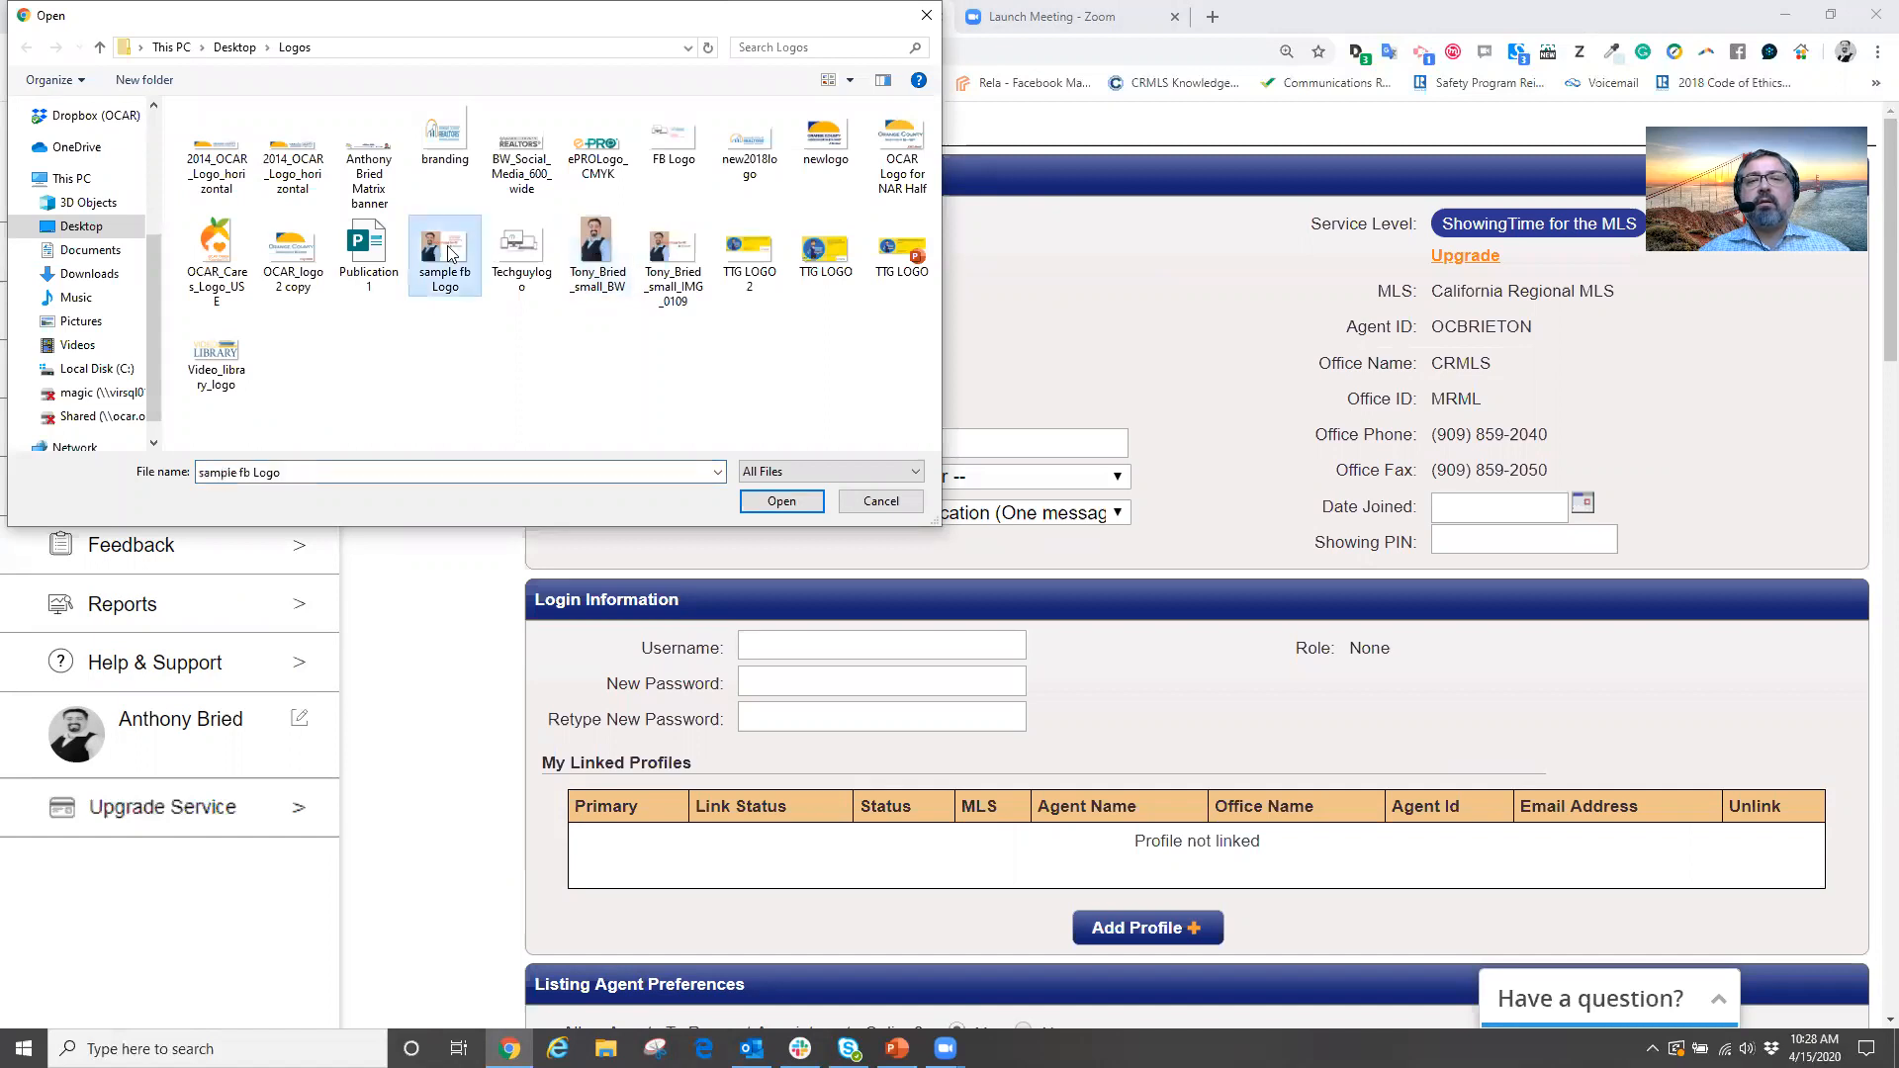
left_click(769, 502)
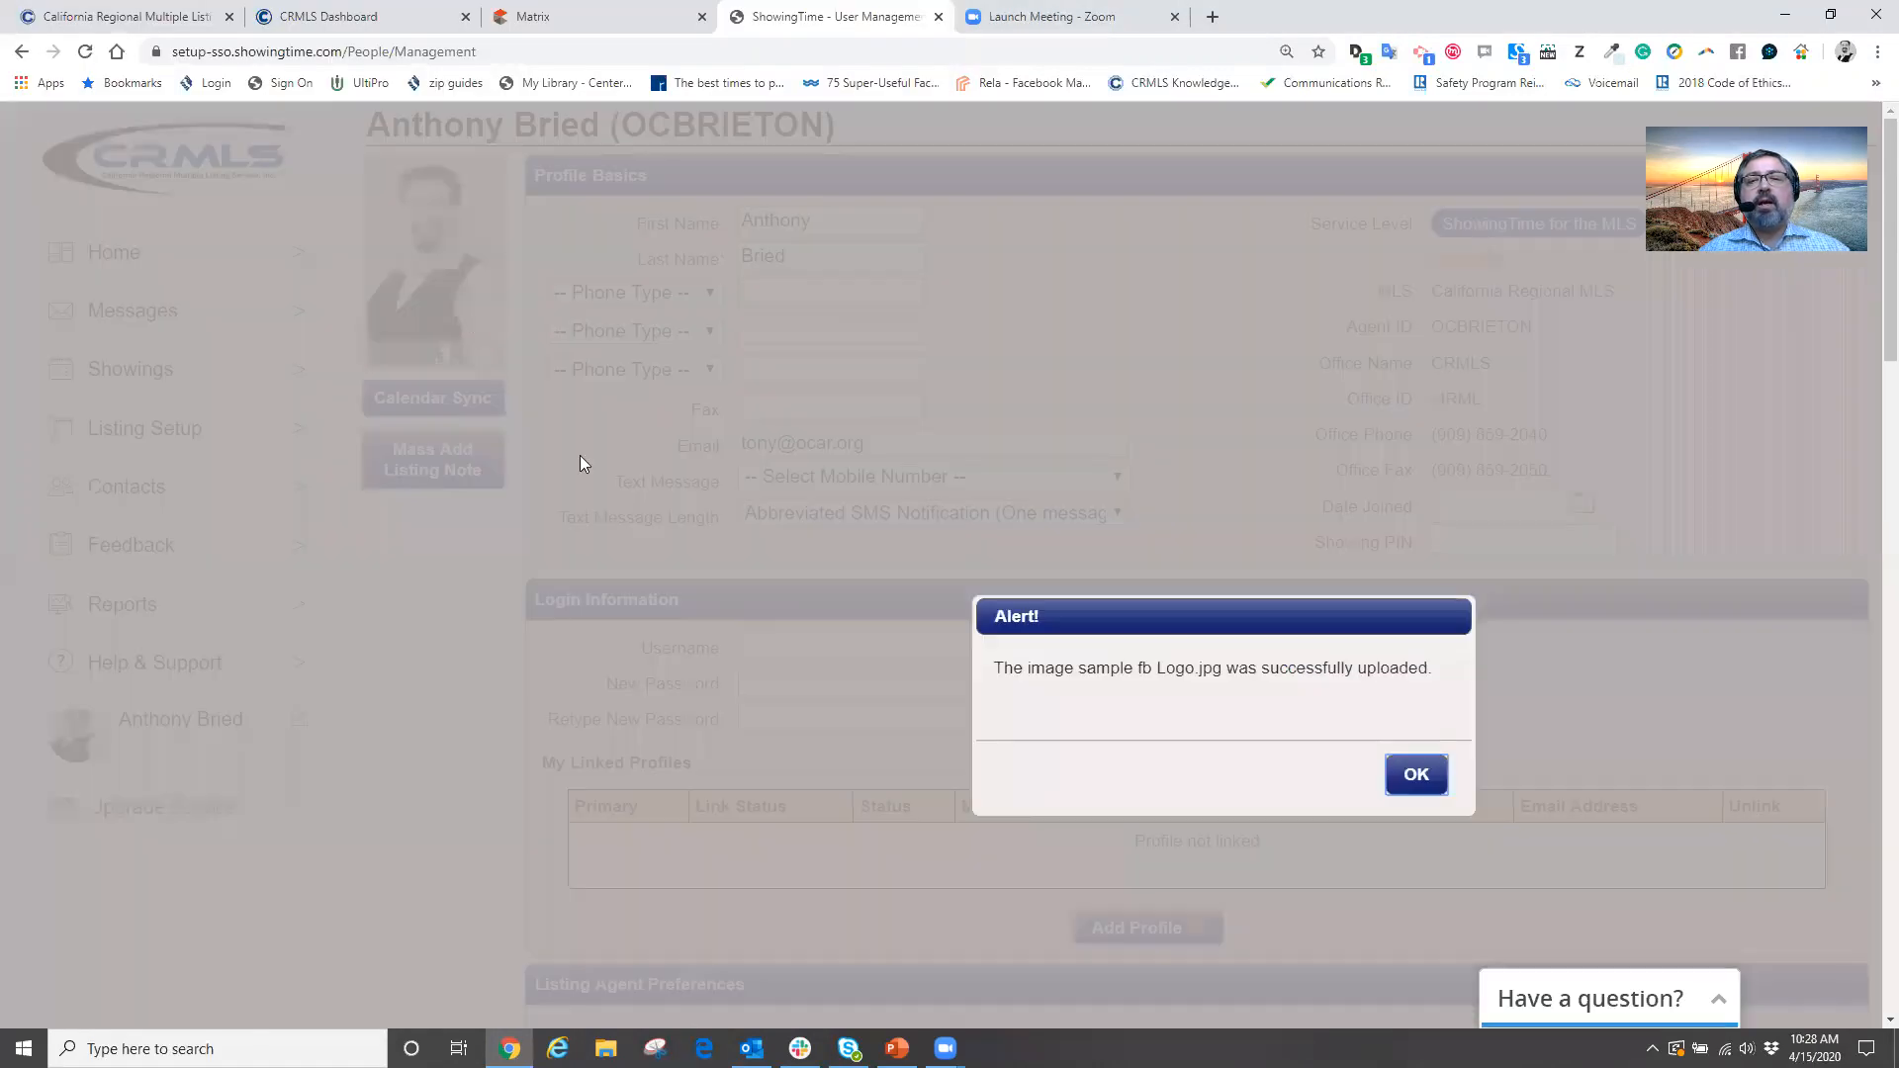
left_click(1414, 778)
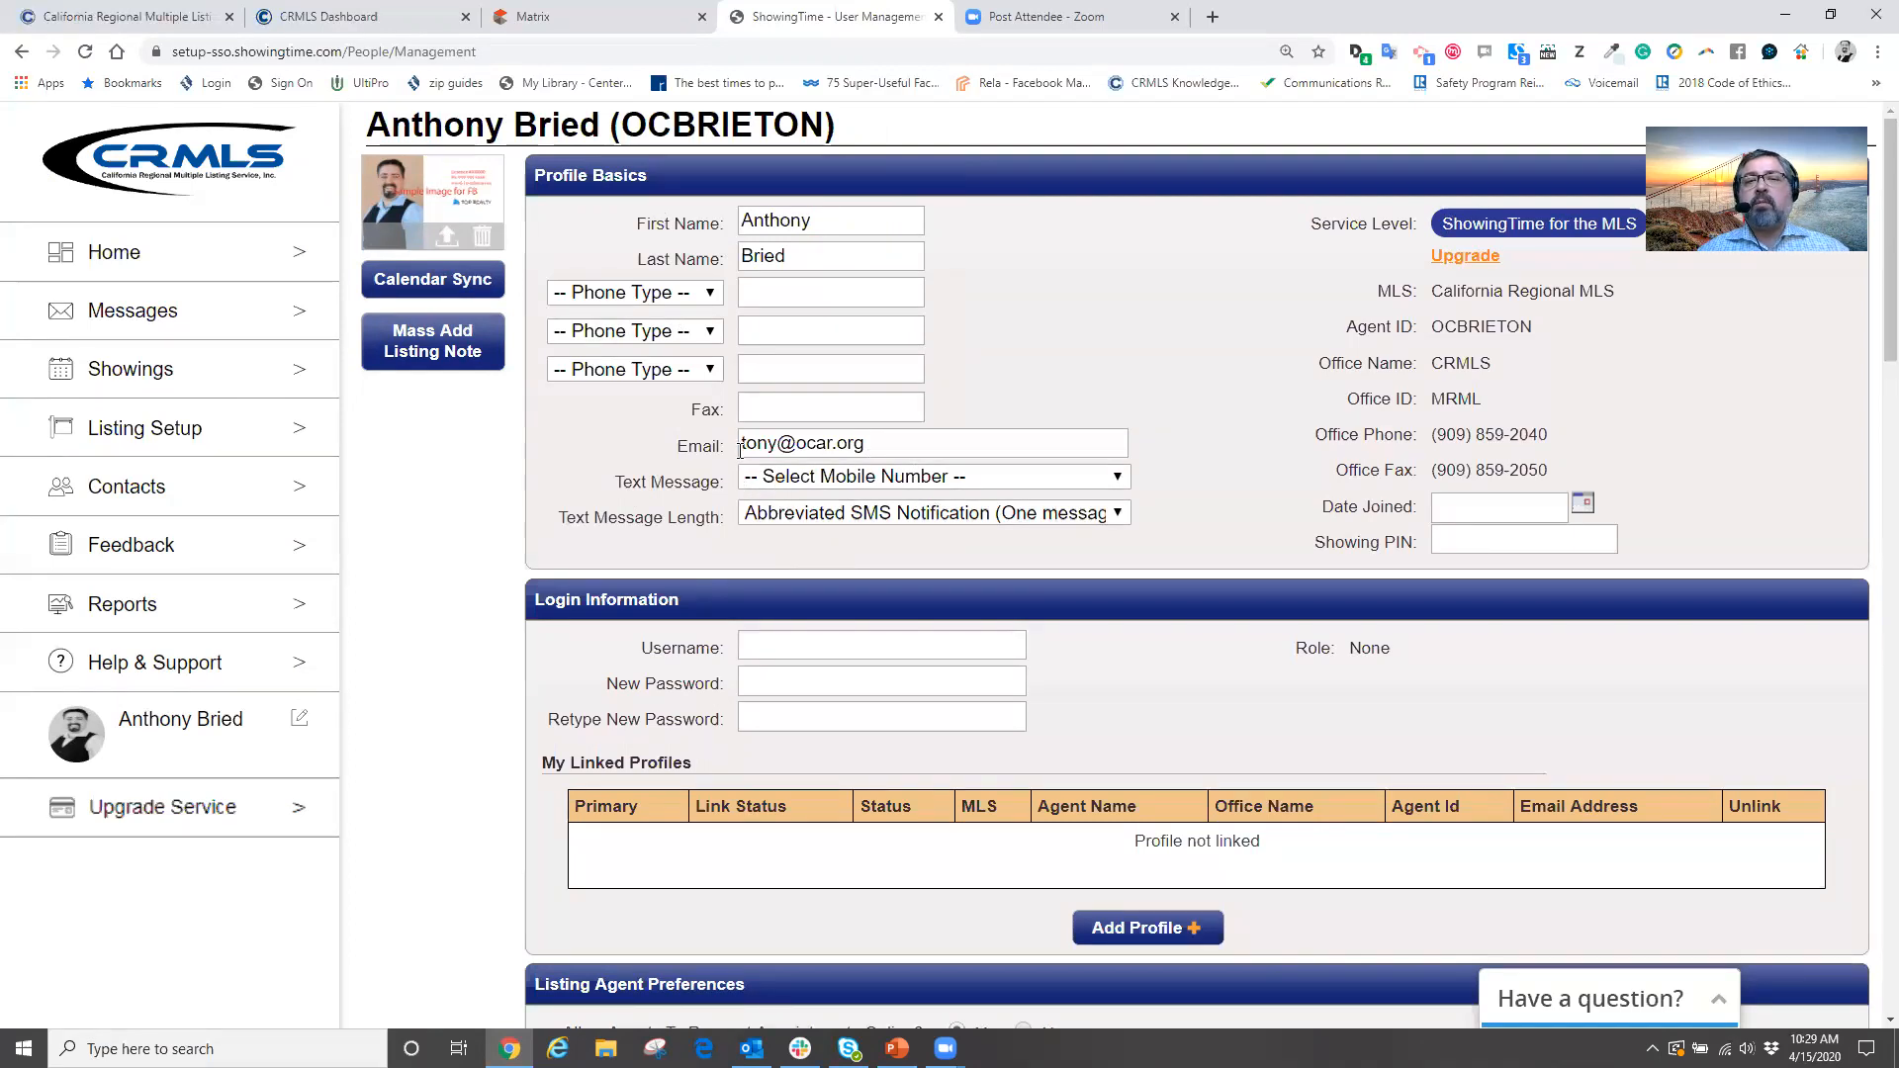
left_click(697, 300)
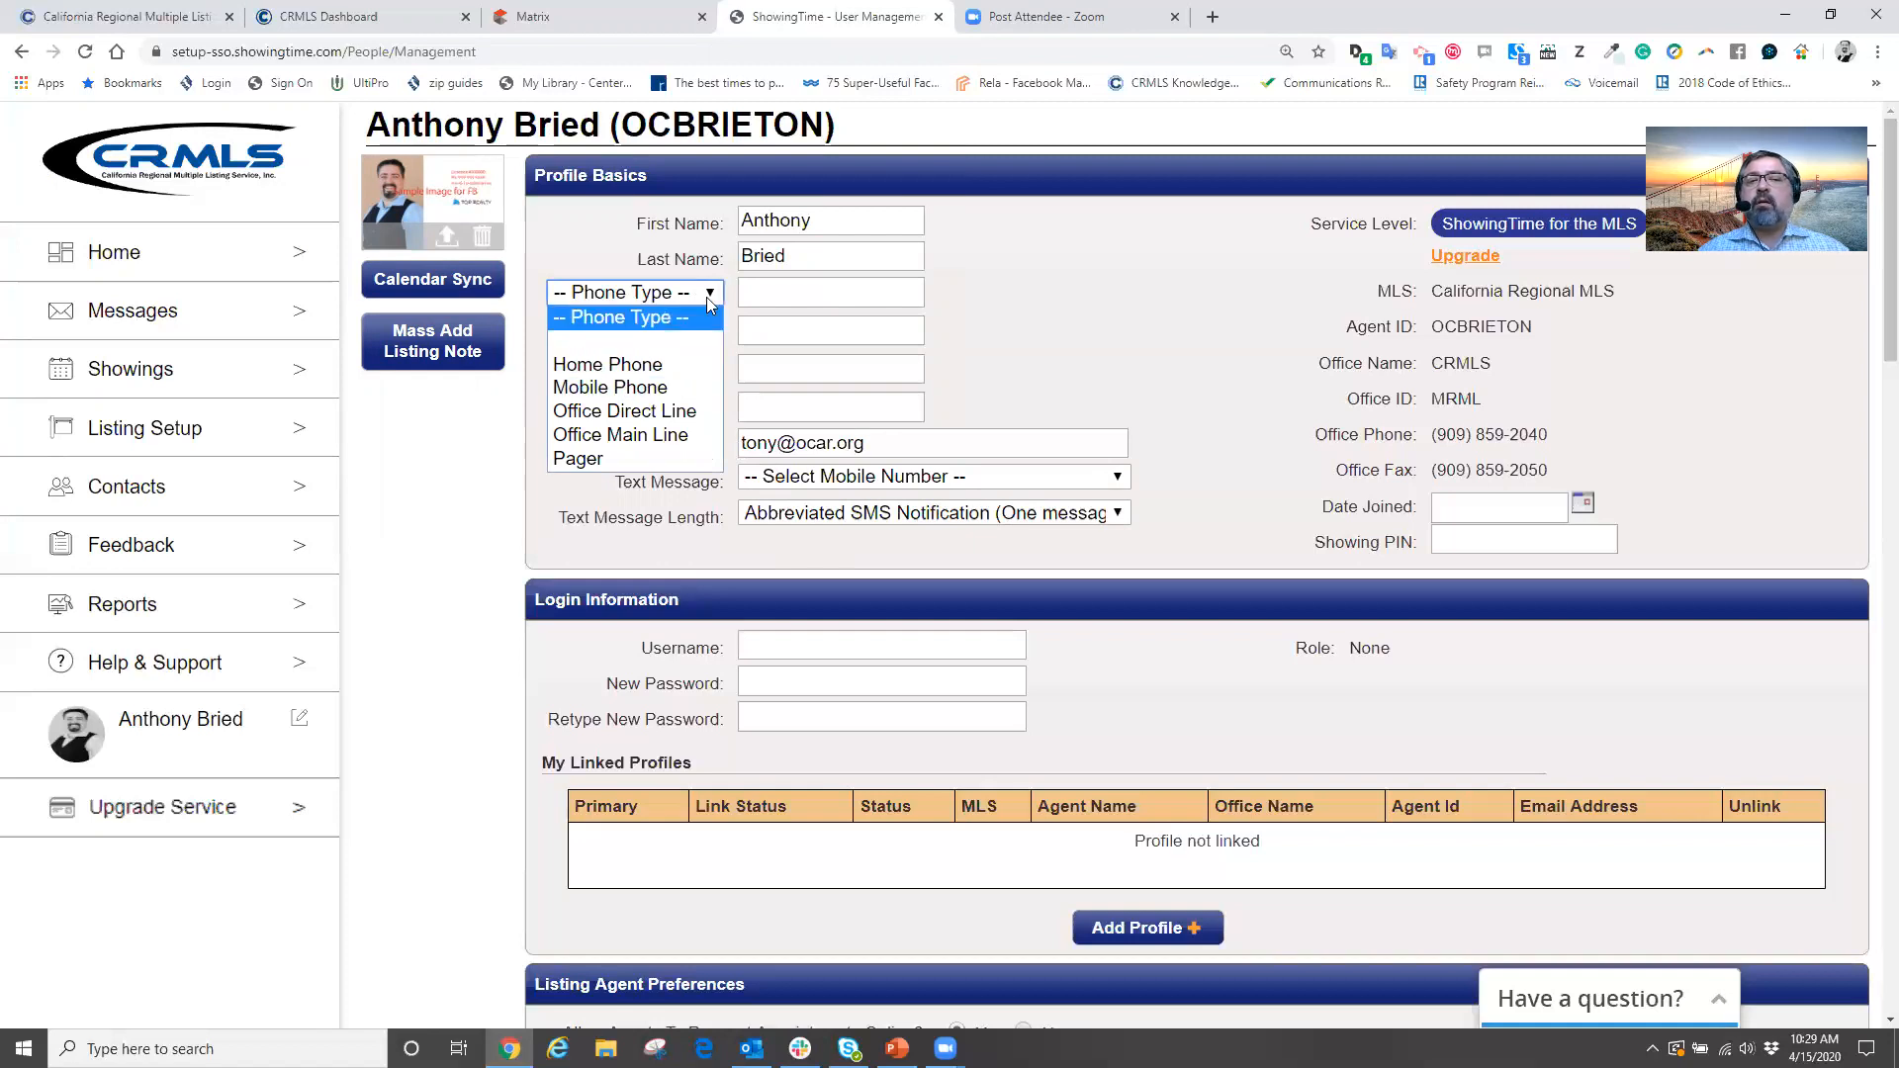
left_click(629, 388)
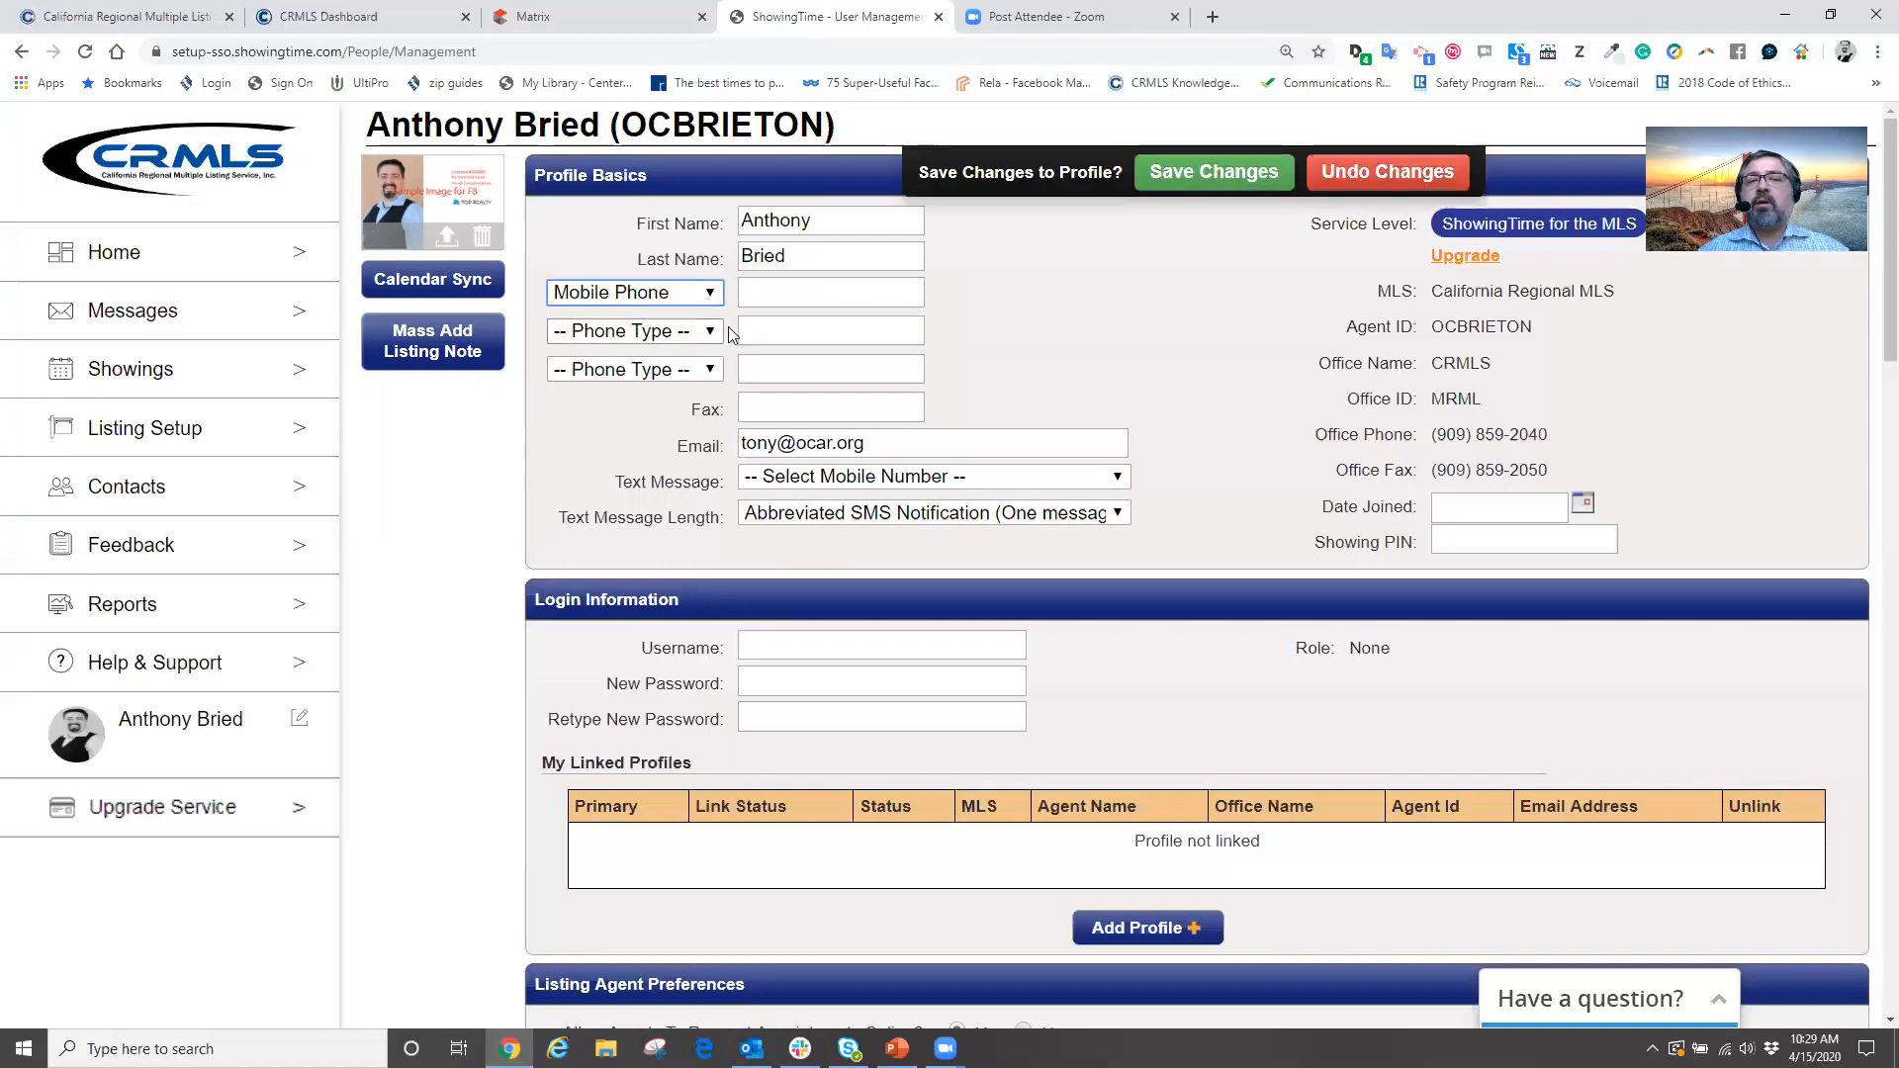
left_click(762, 294)
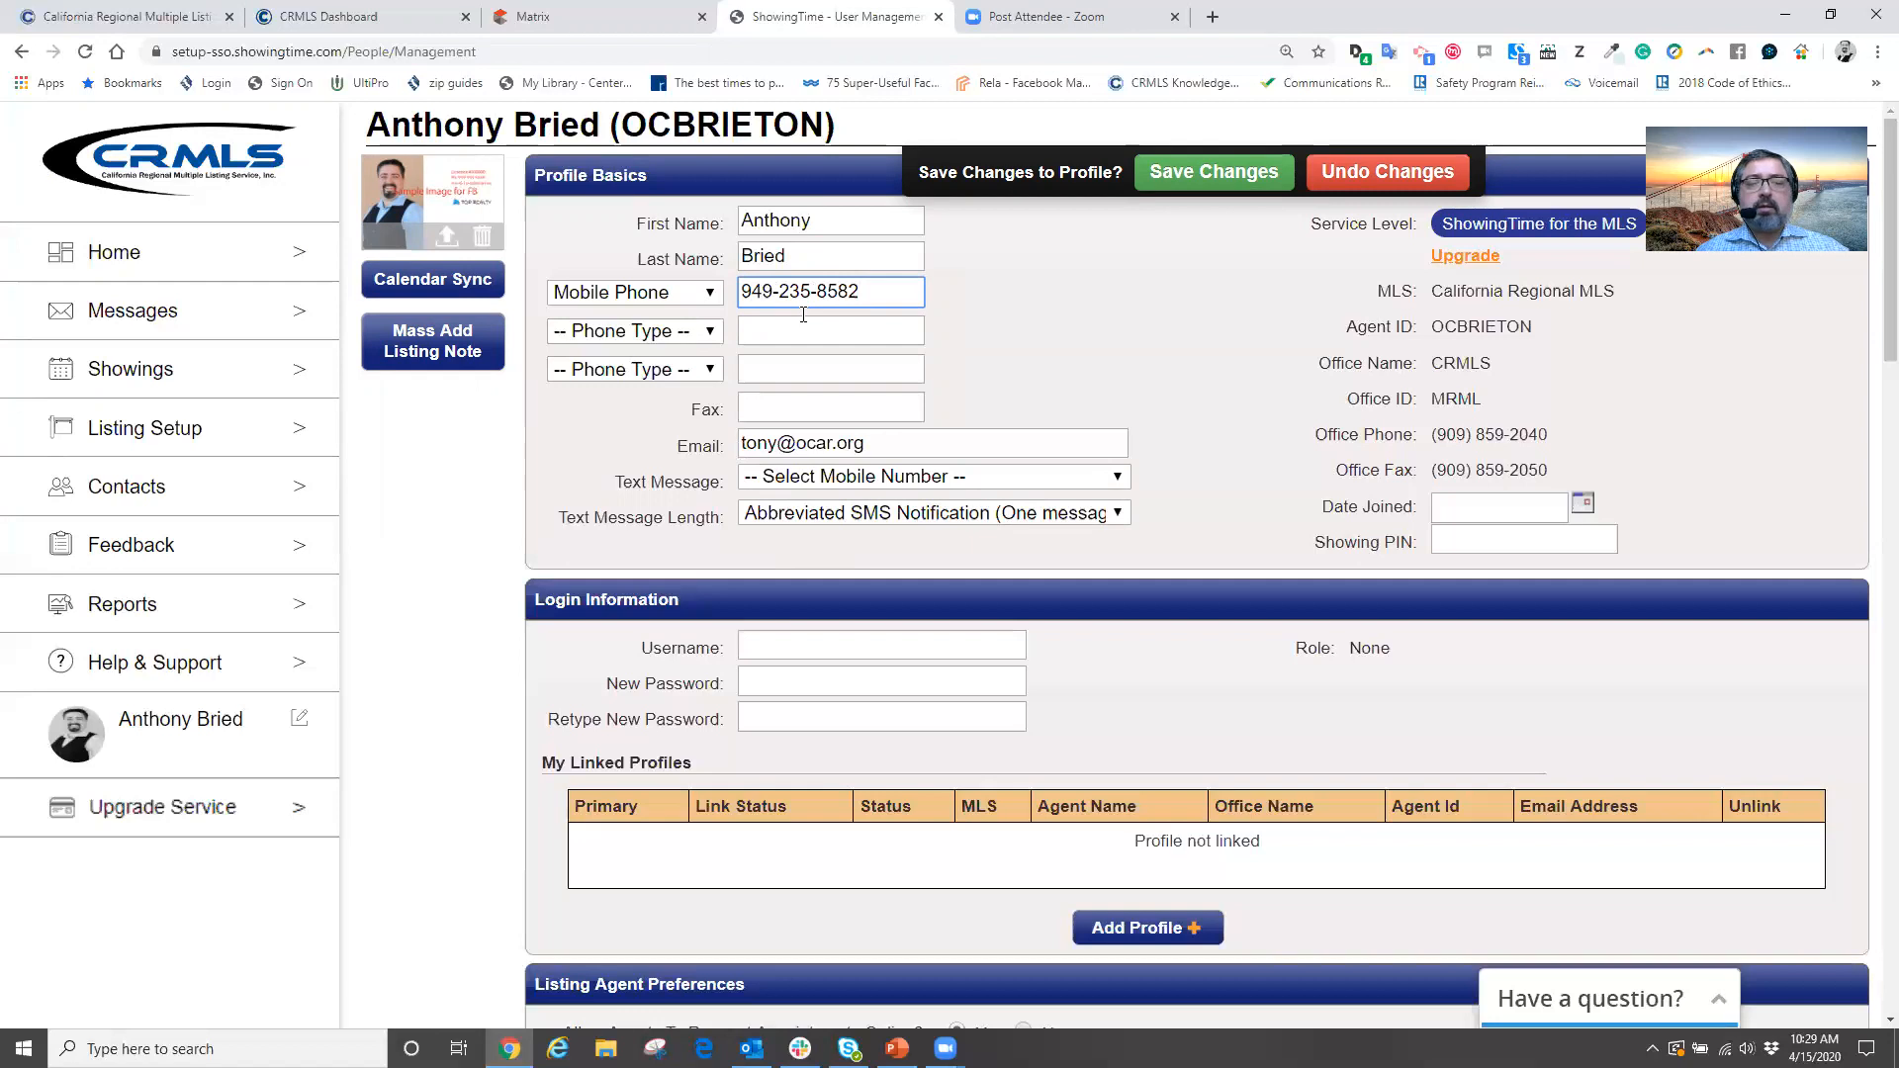
key("Tab")
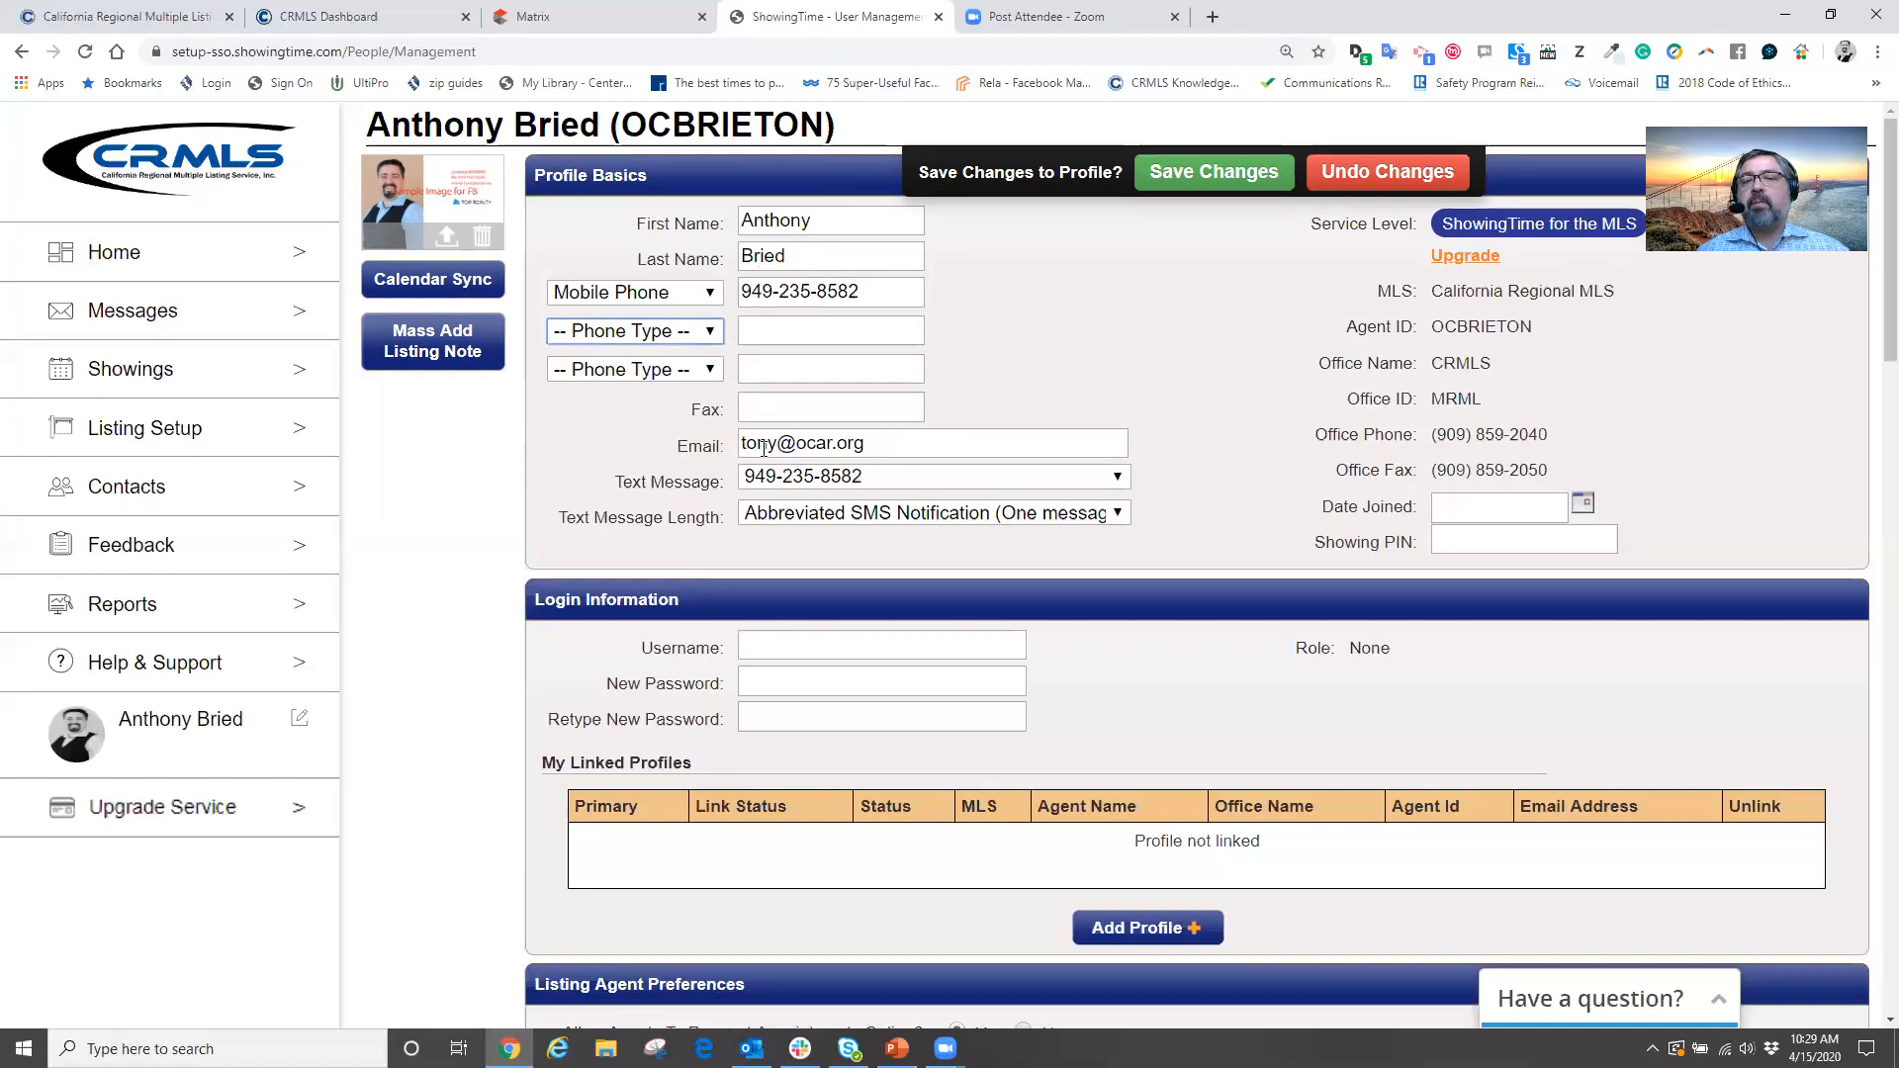
left_click(704, 294)
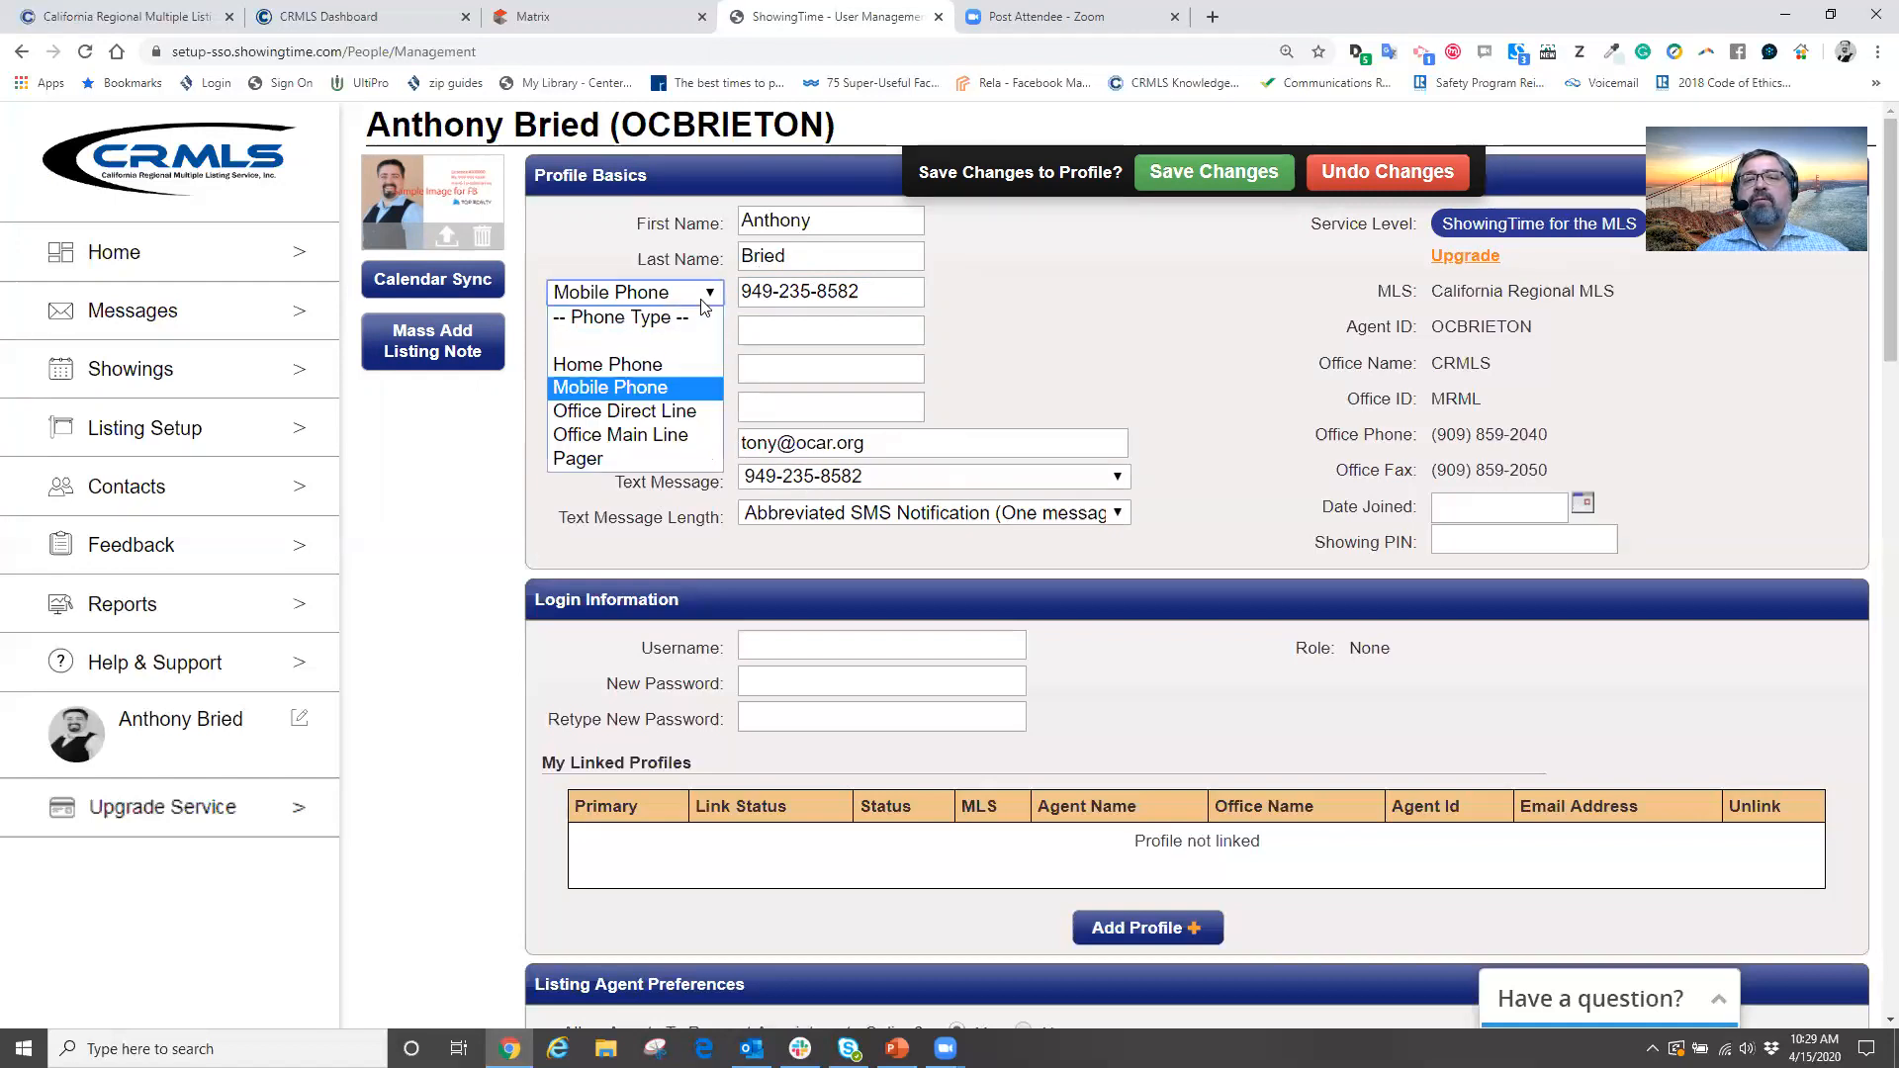
left_click(657, 341)
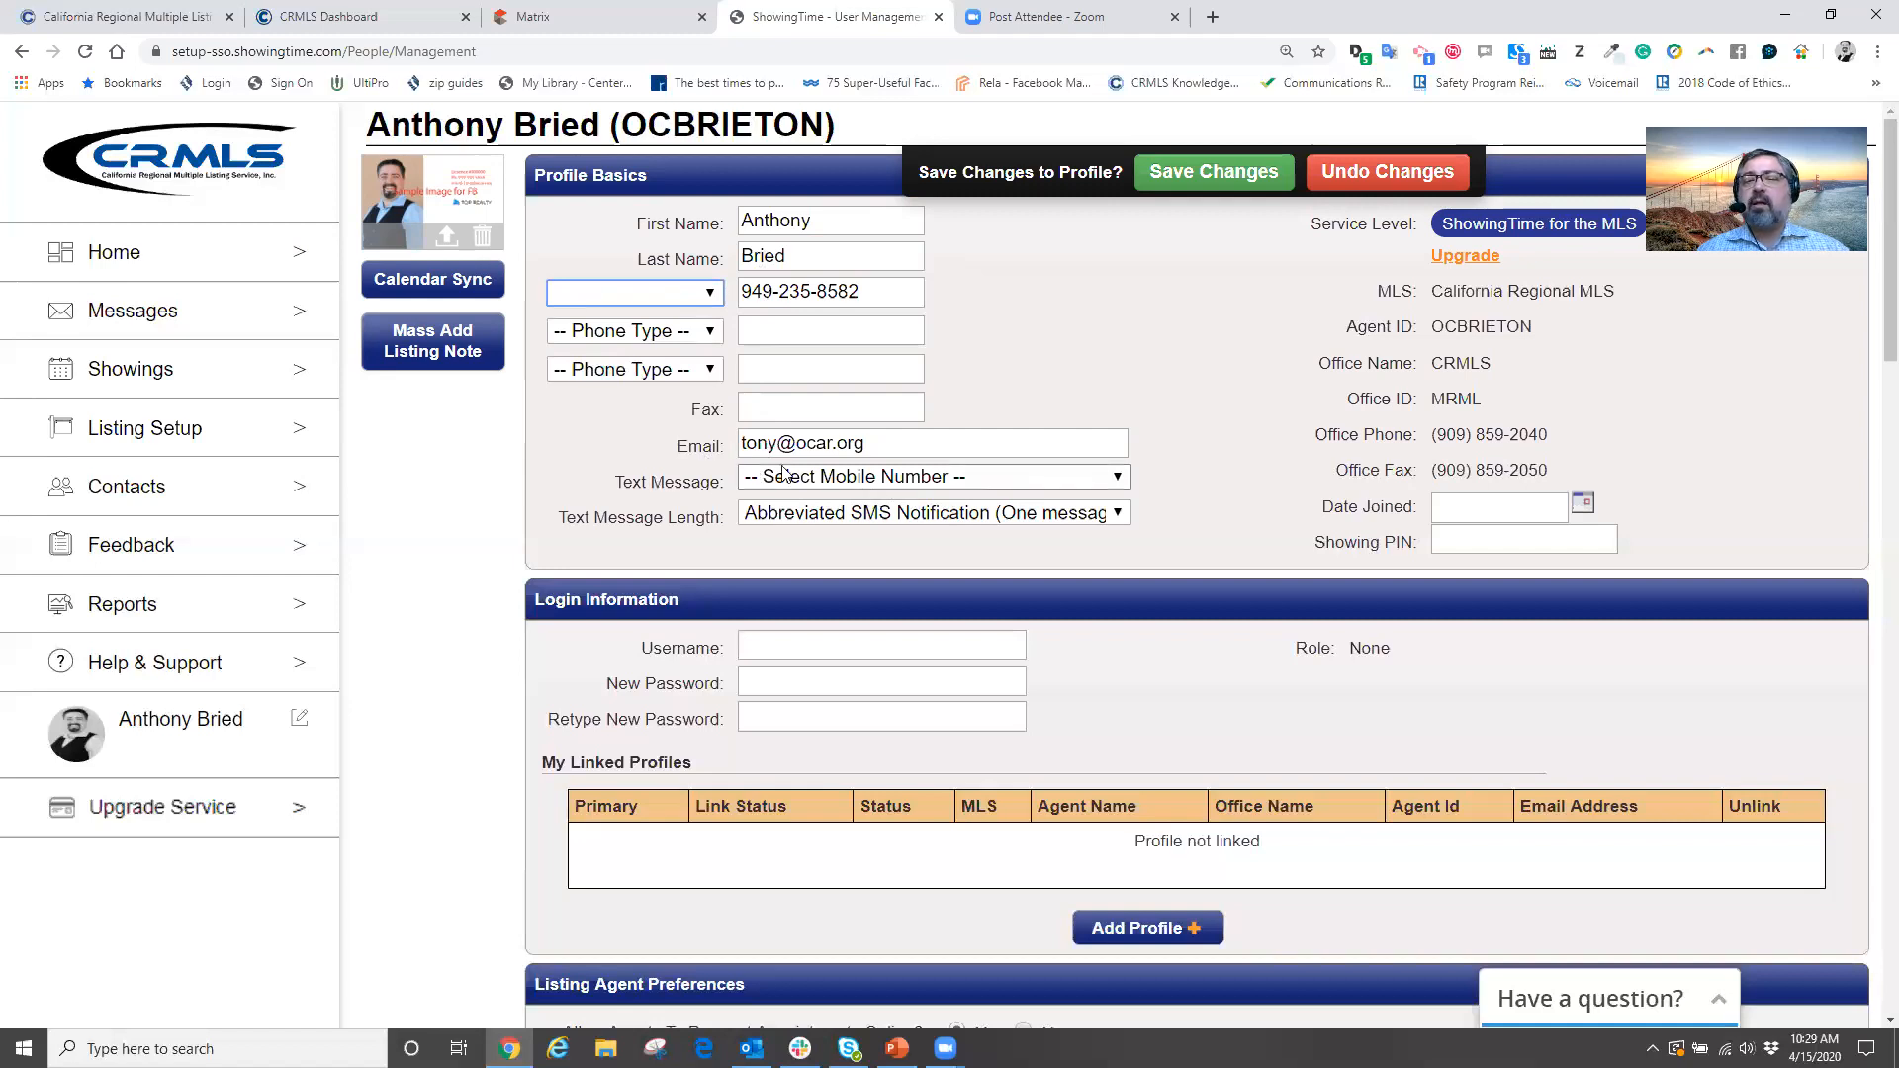
left_click(709, 295)
left_click(651, 384)
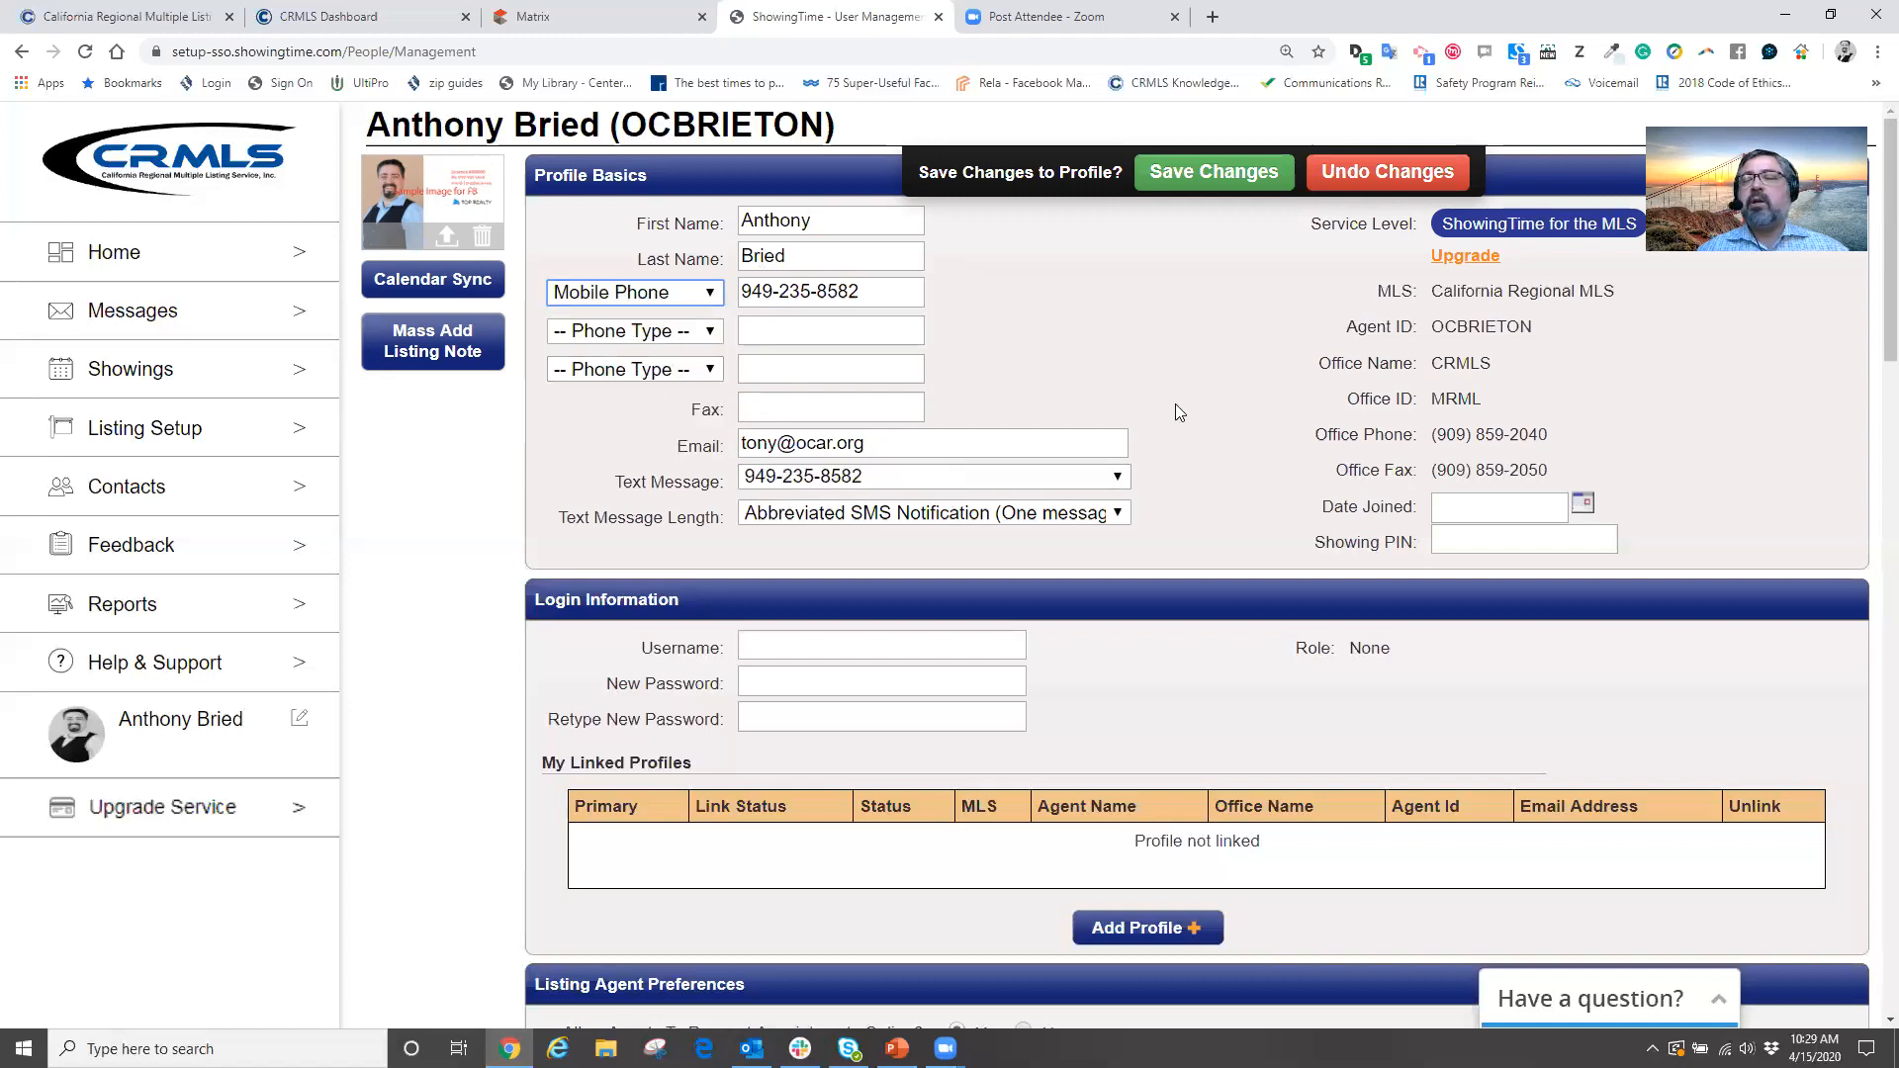
left_click(1147, 343)
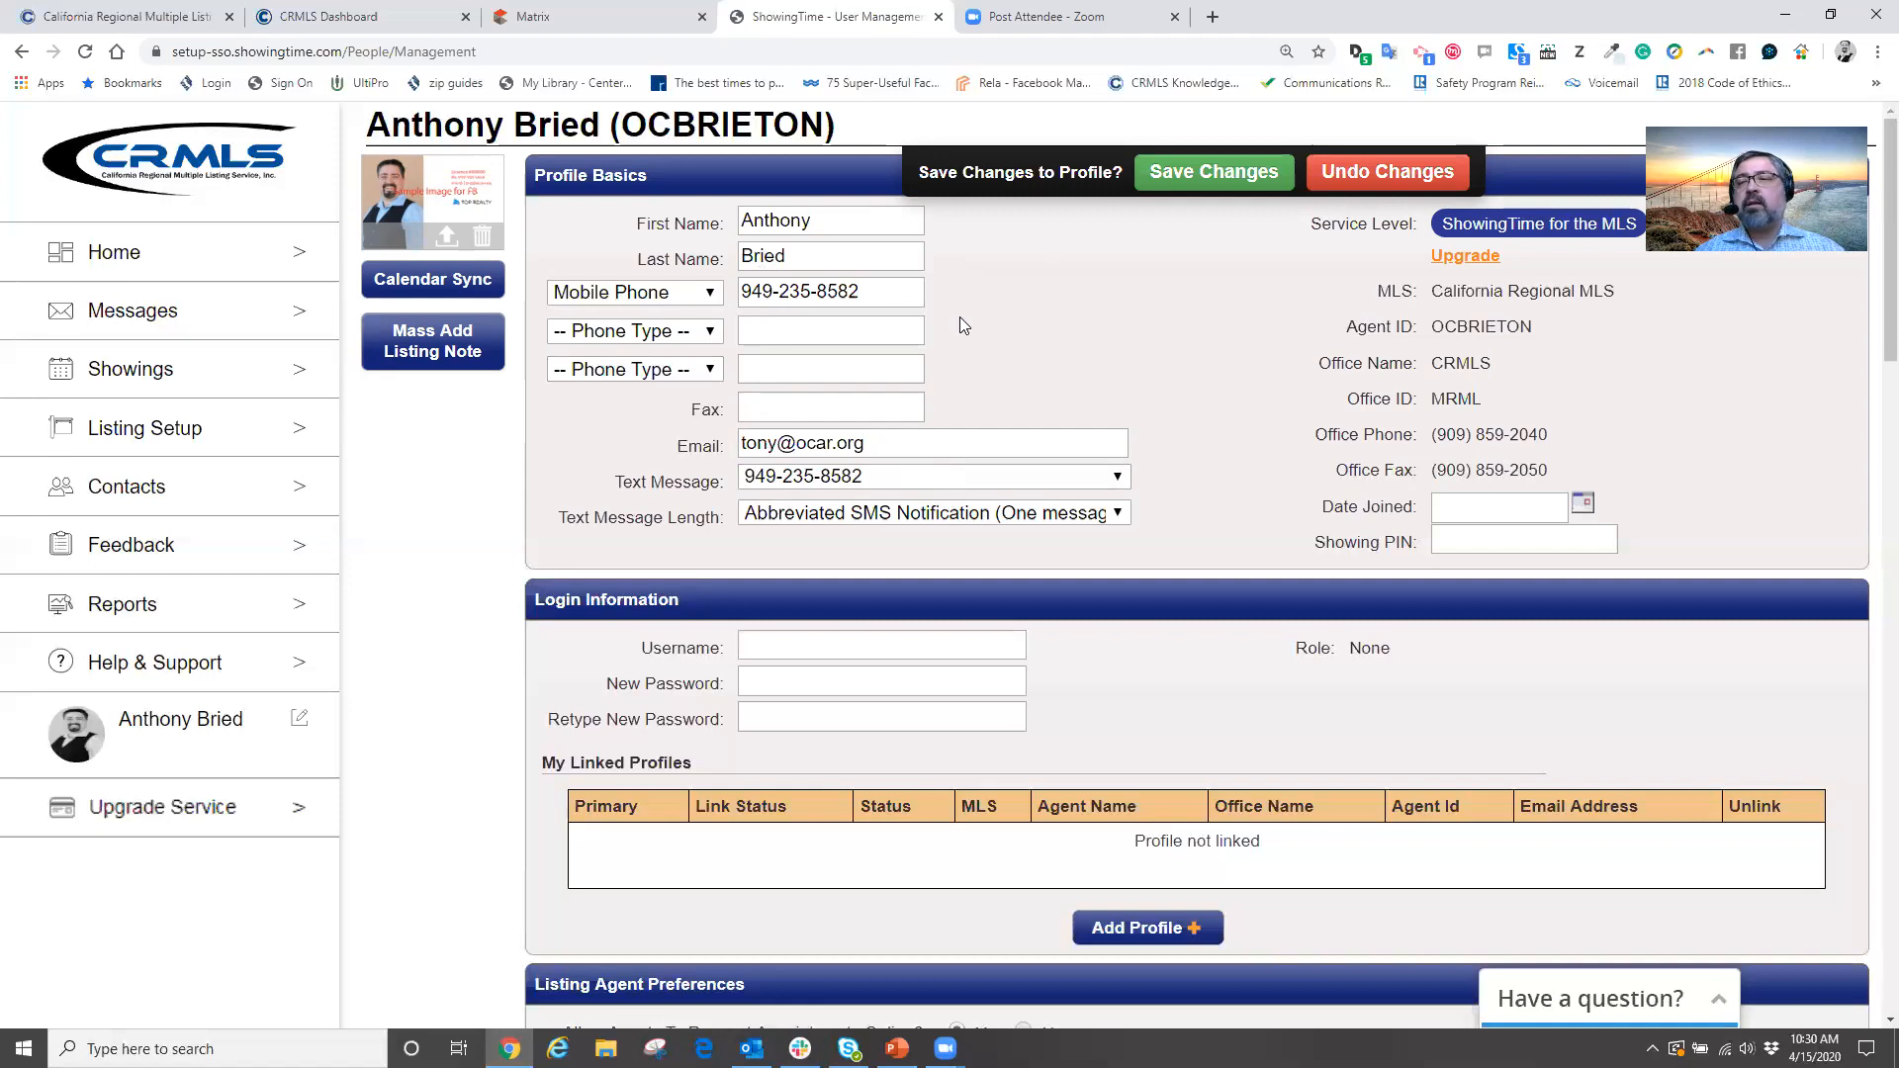
Scroll down to the Listing Agent Preferences defaults for new listings
scroll(1037, 321, "down", 7)
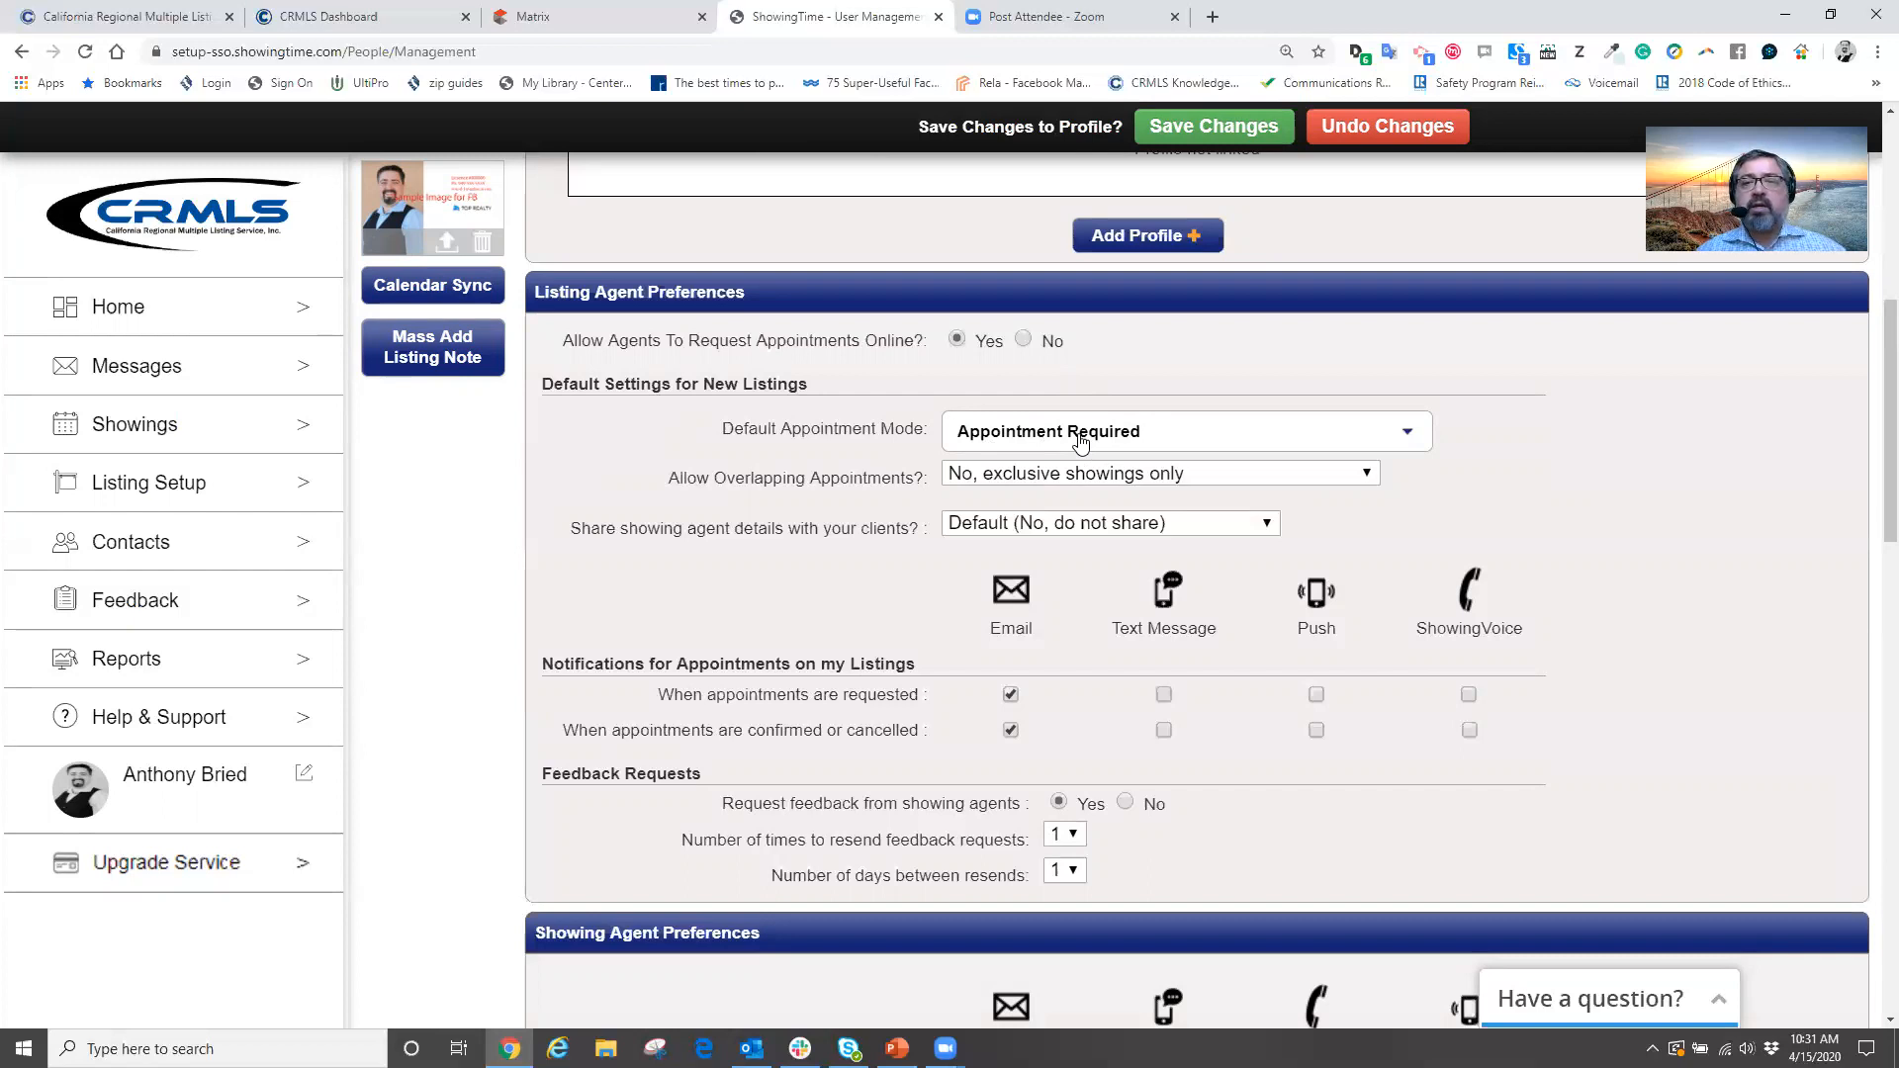
left_click(1393, 437)
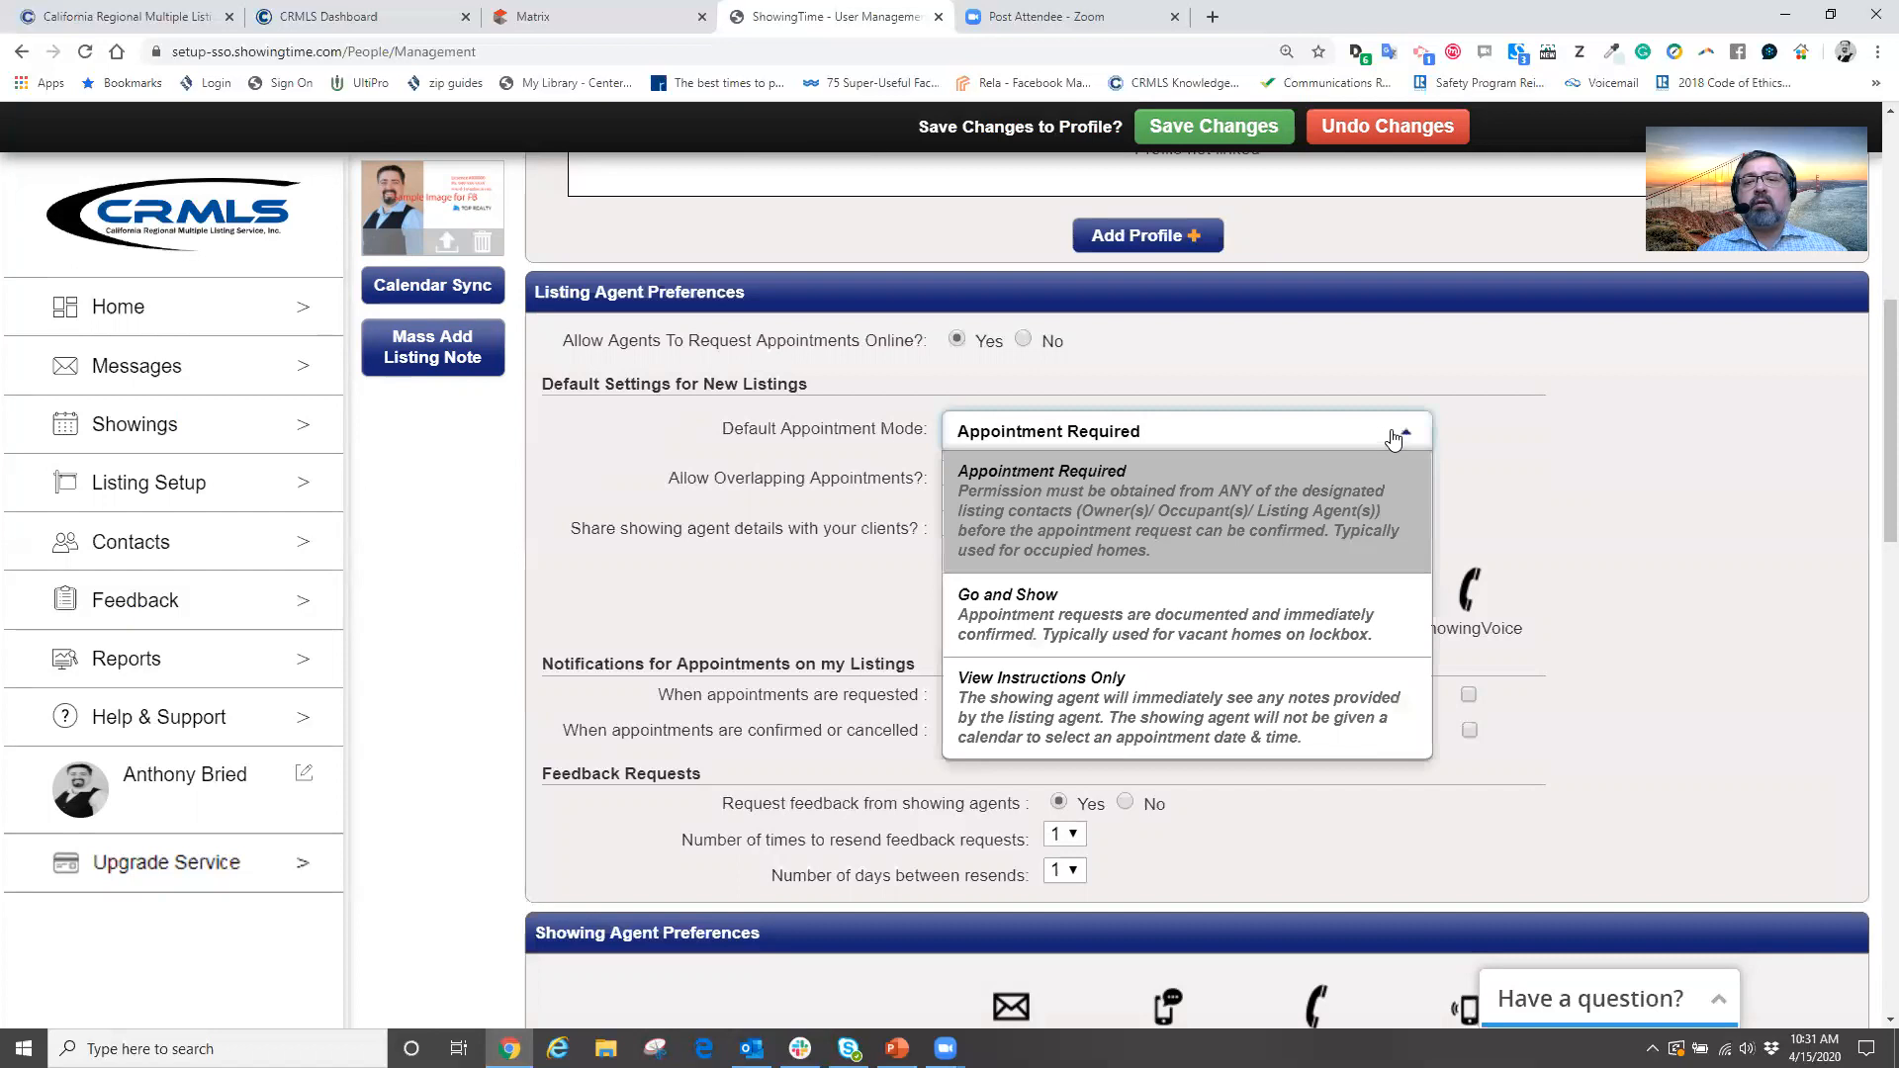
left_click(1139, 621)
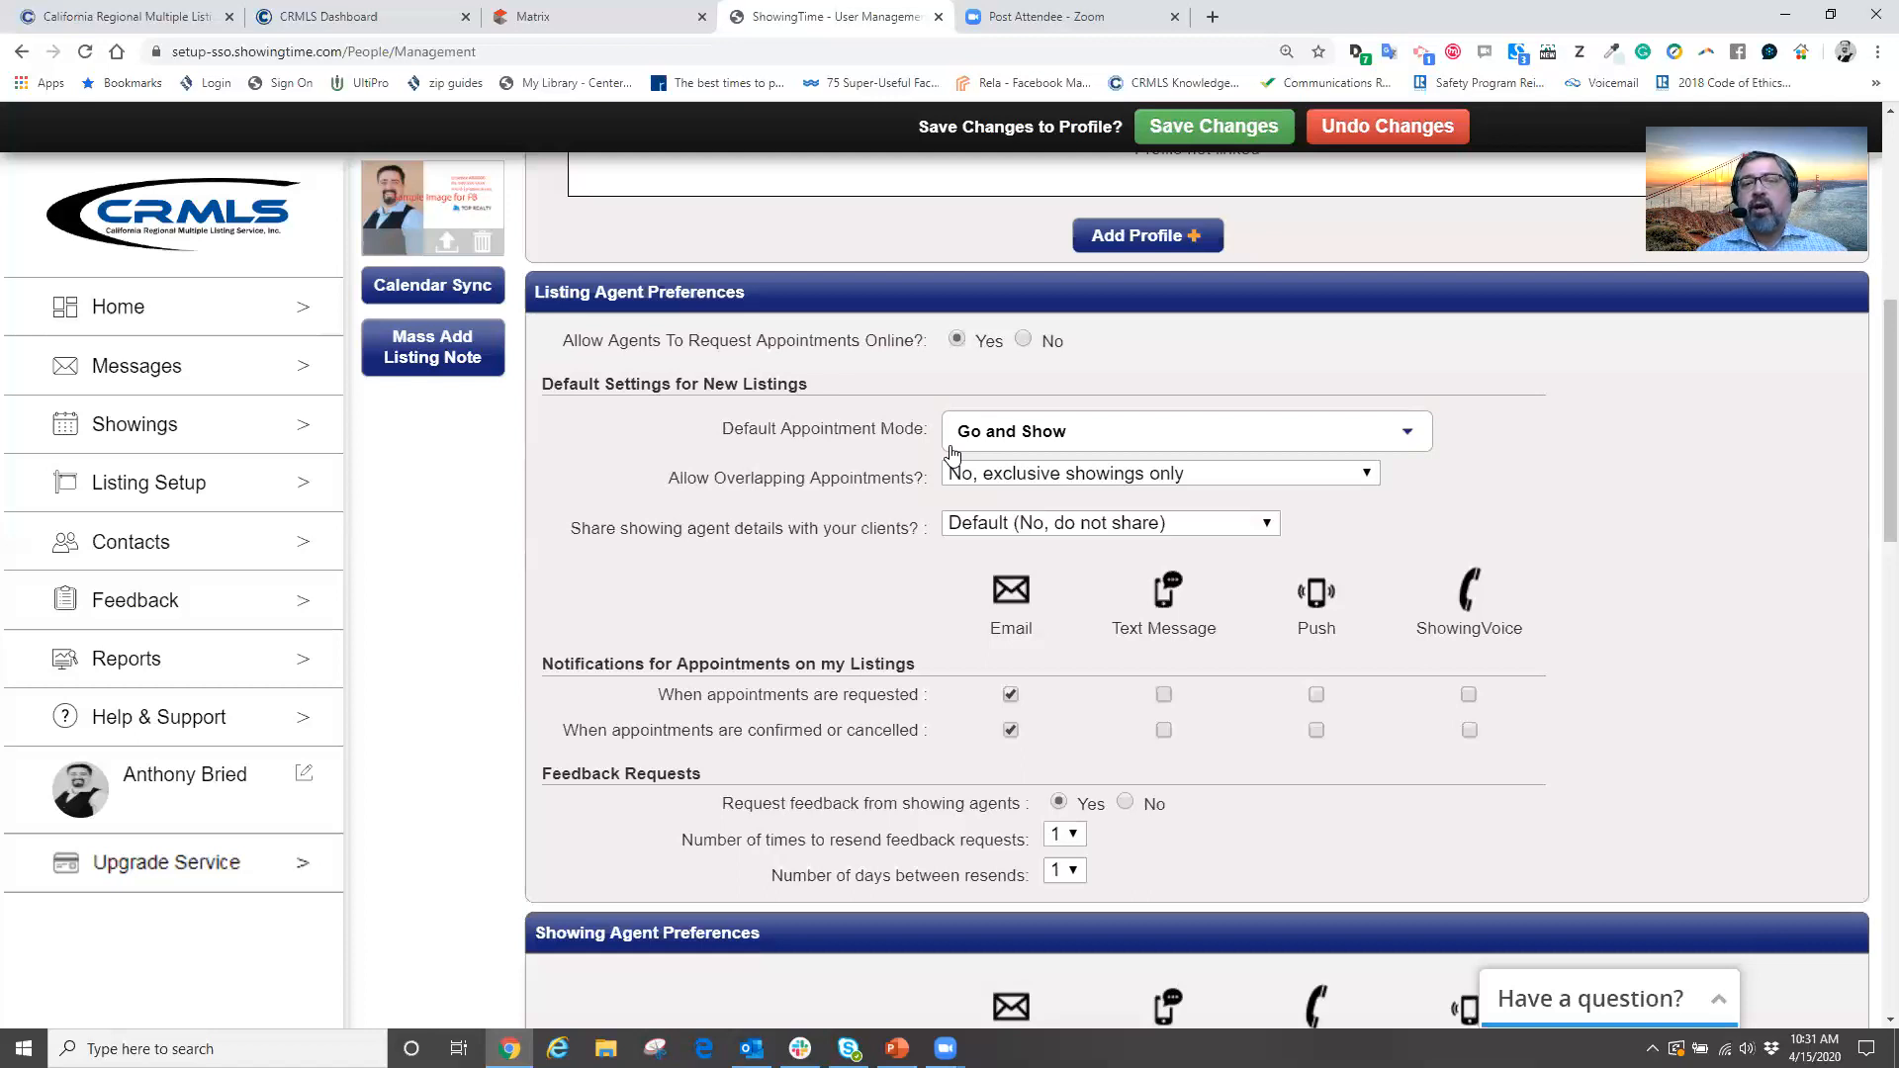
left_click(1105, 447)
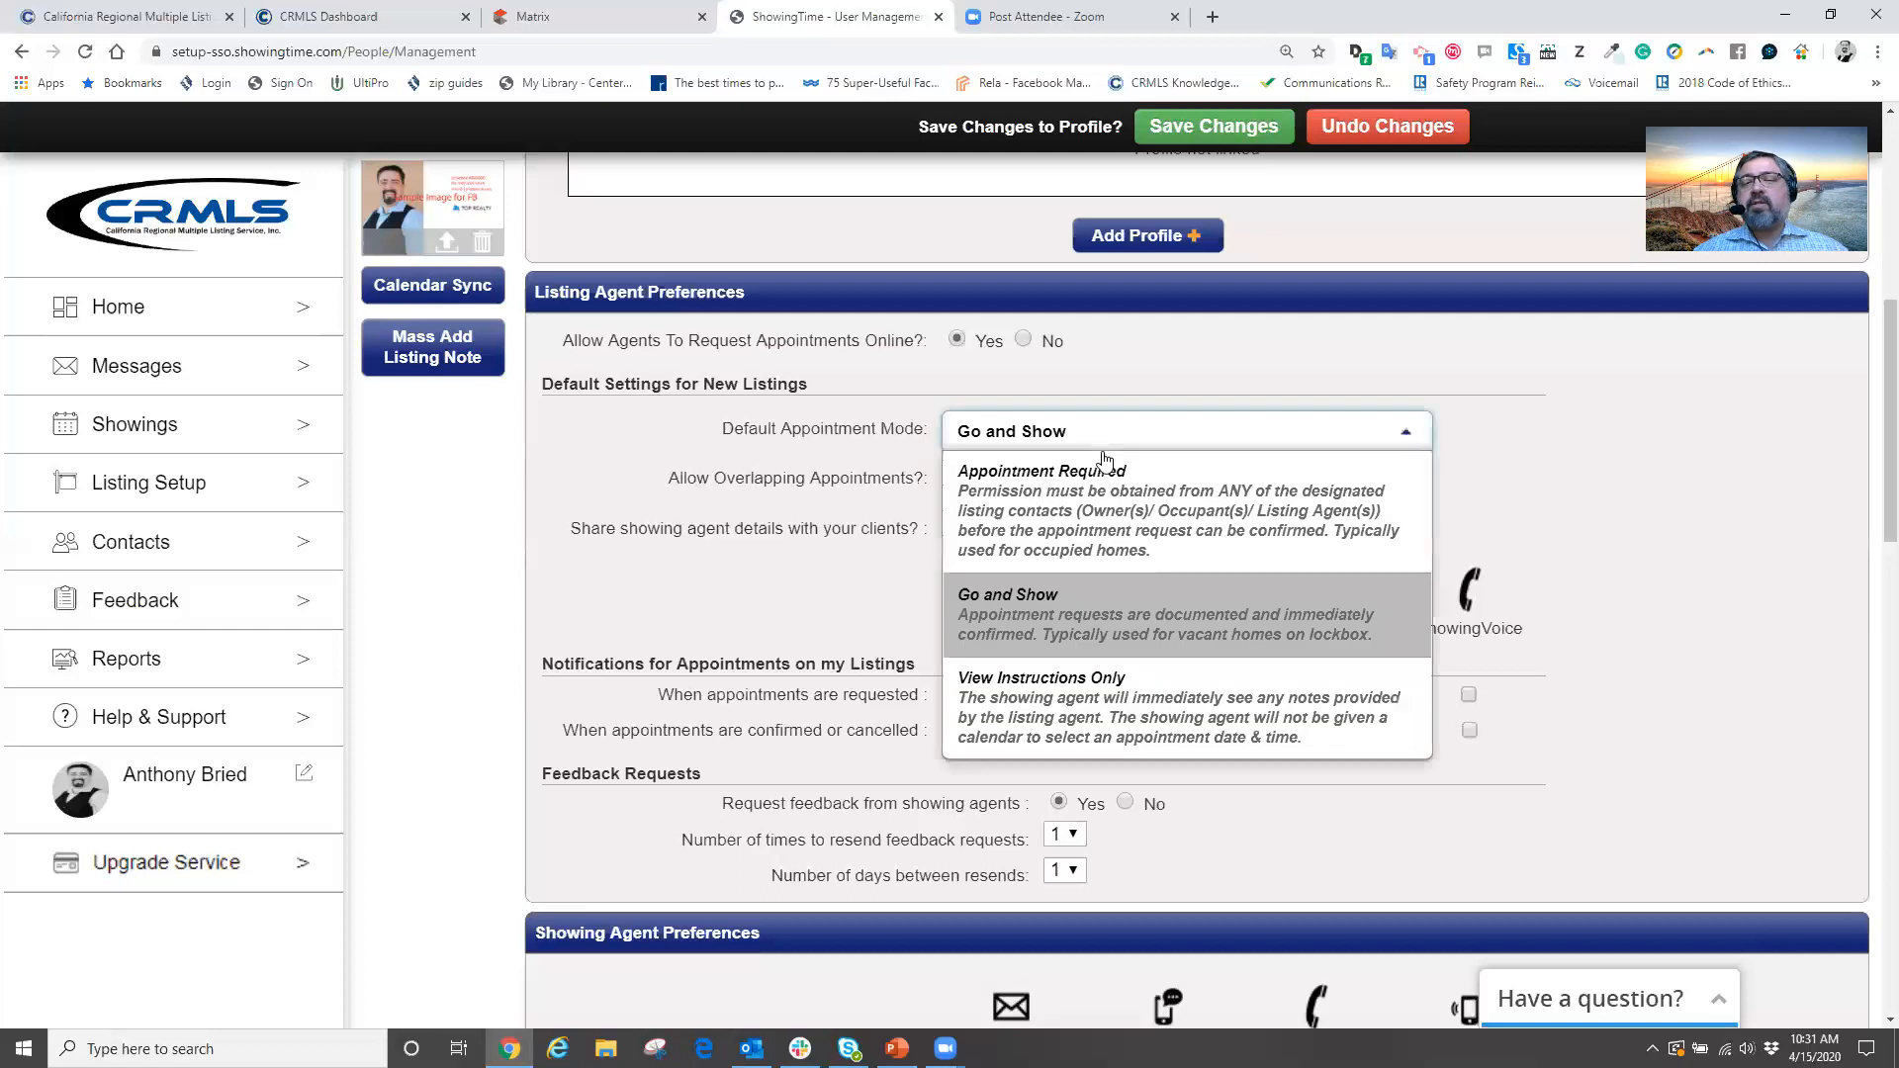
left_click(1065, 700)
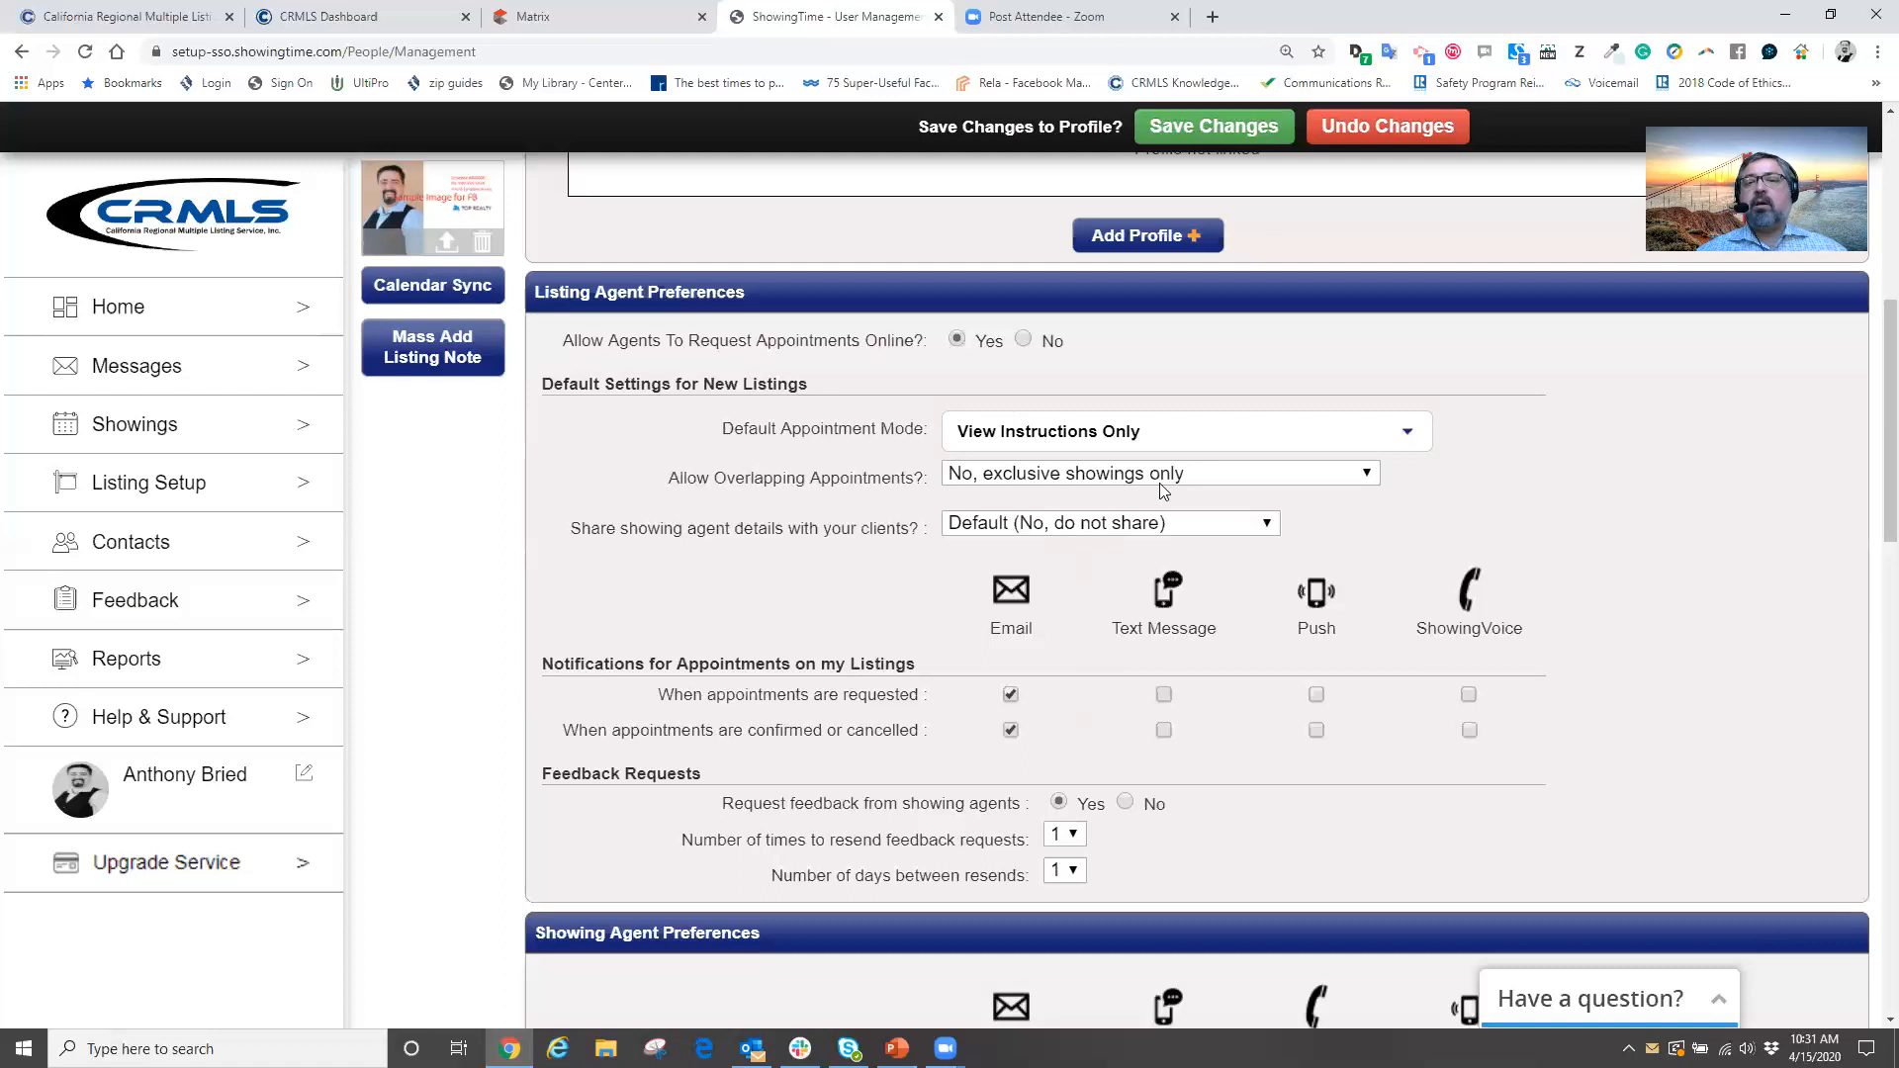
left_click(1226, 438)
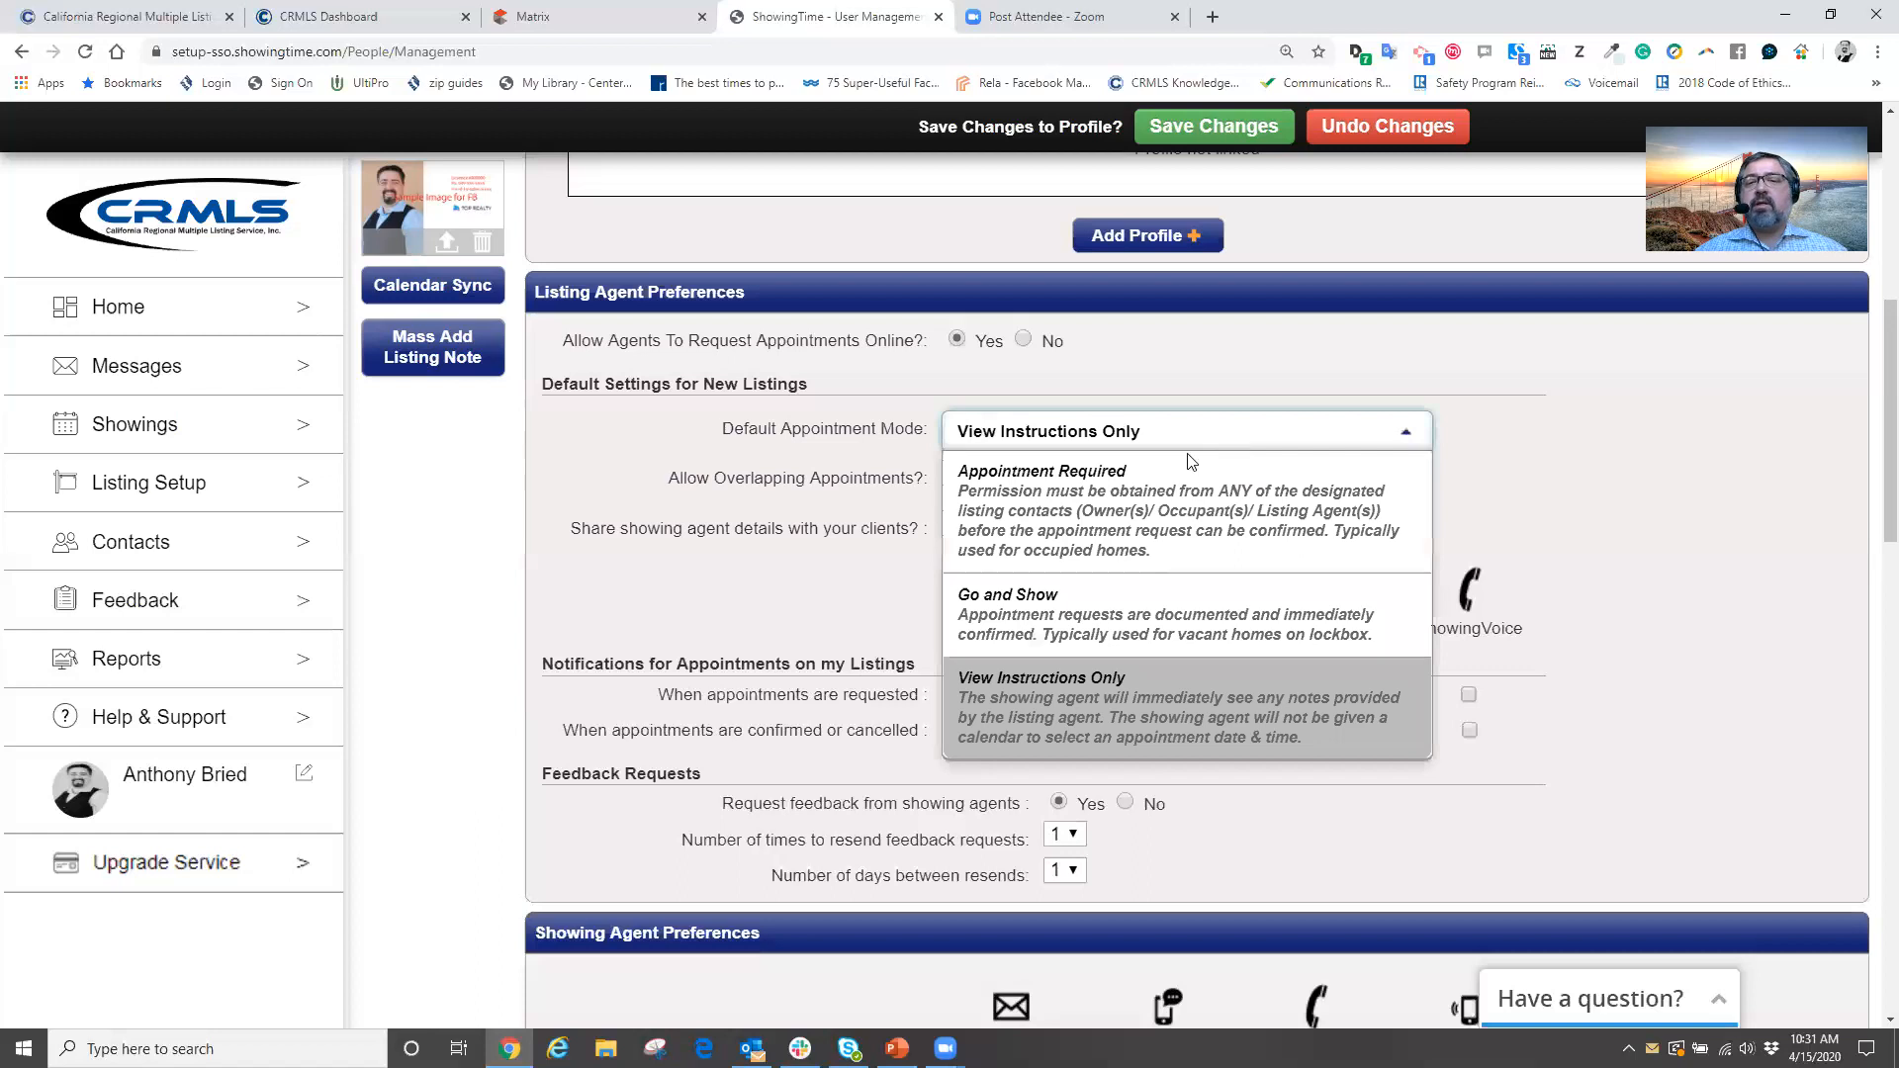
left_click(1033, 499)
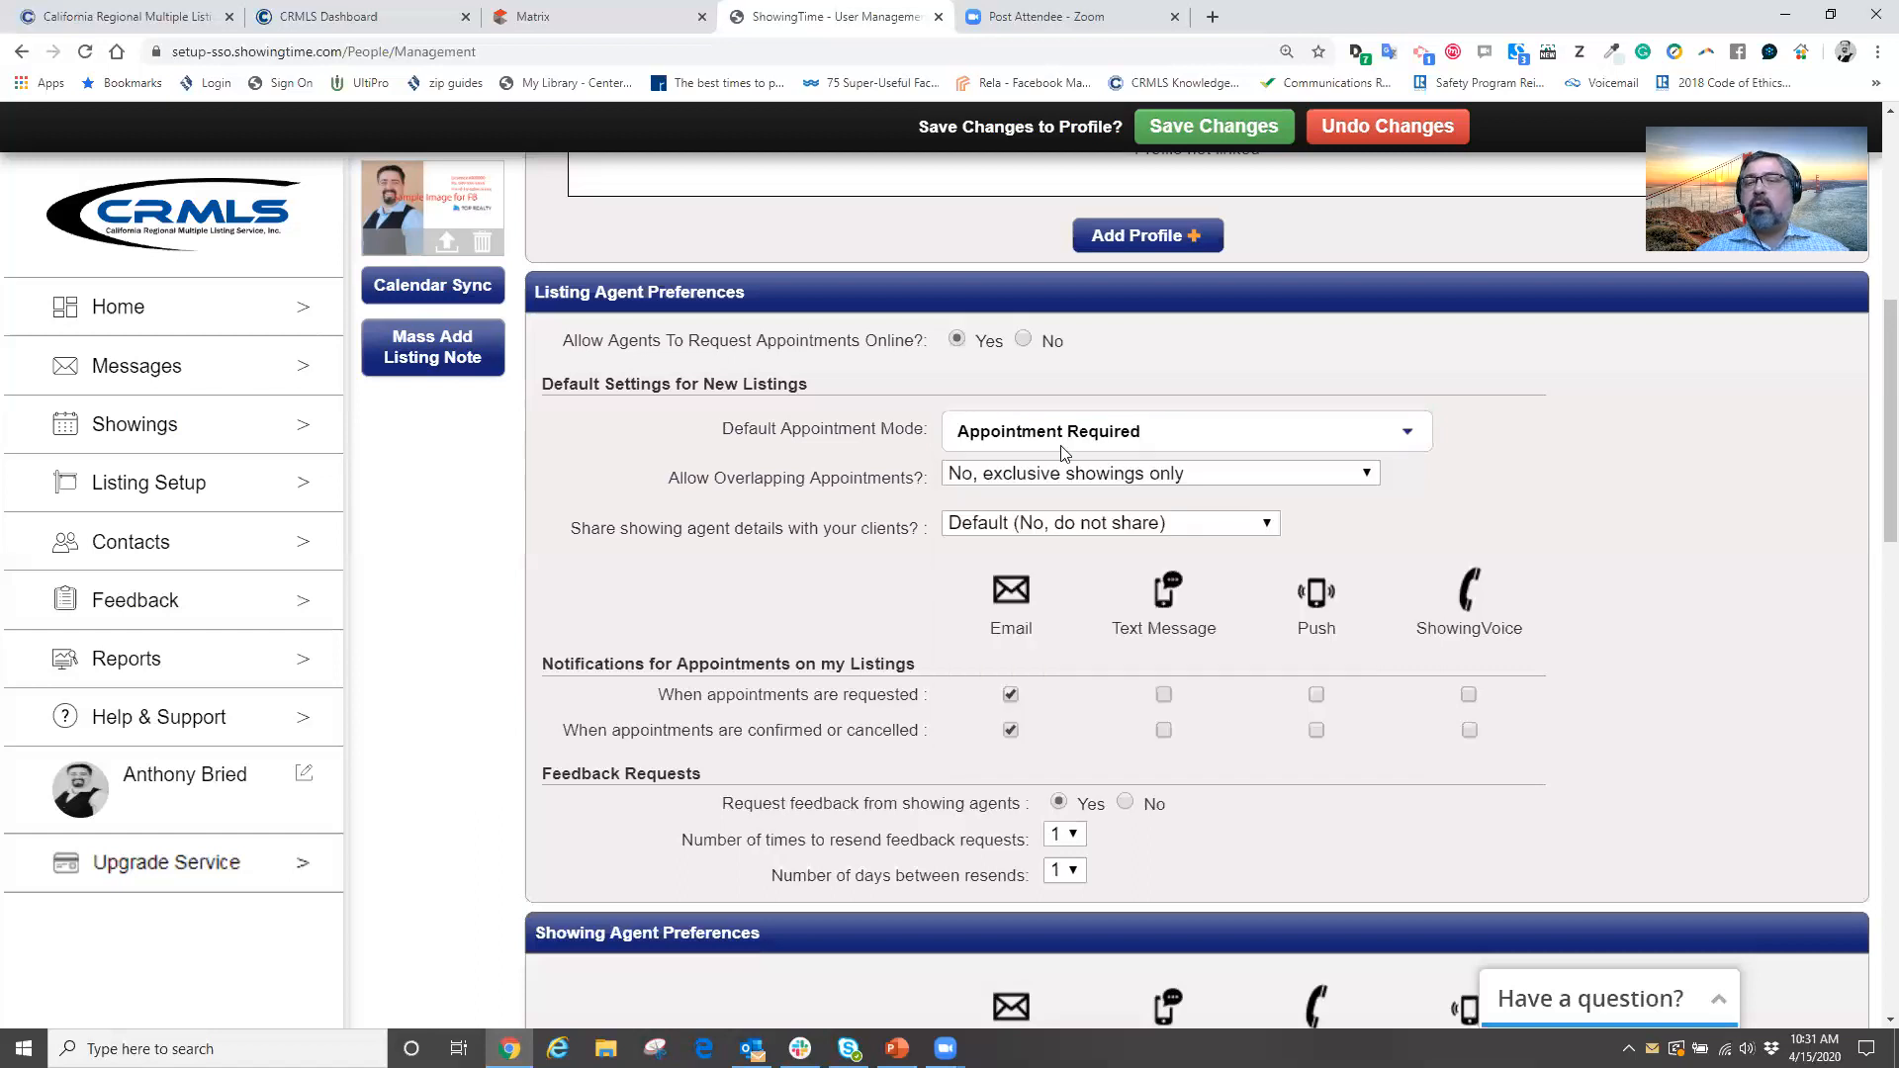
left_click(1137, 444)
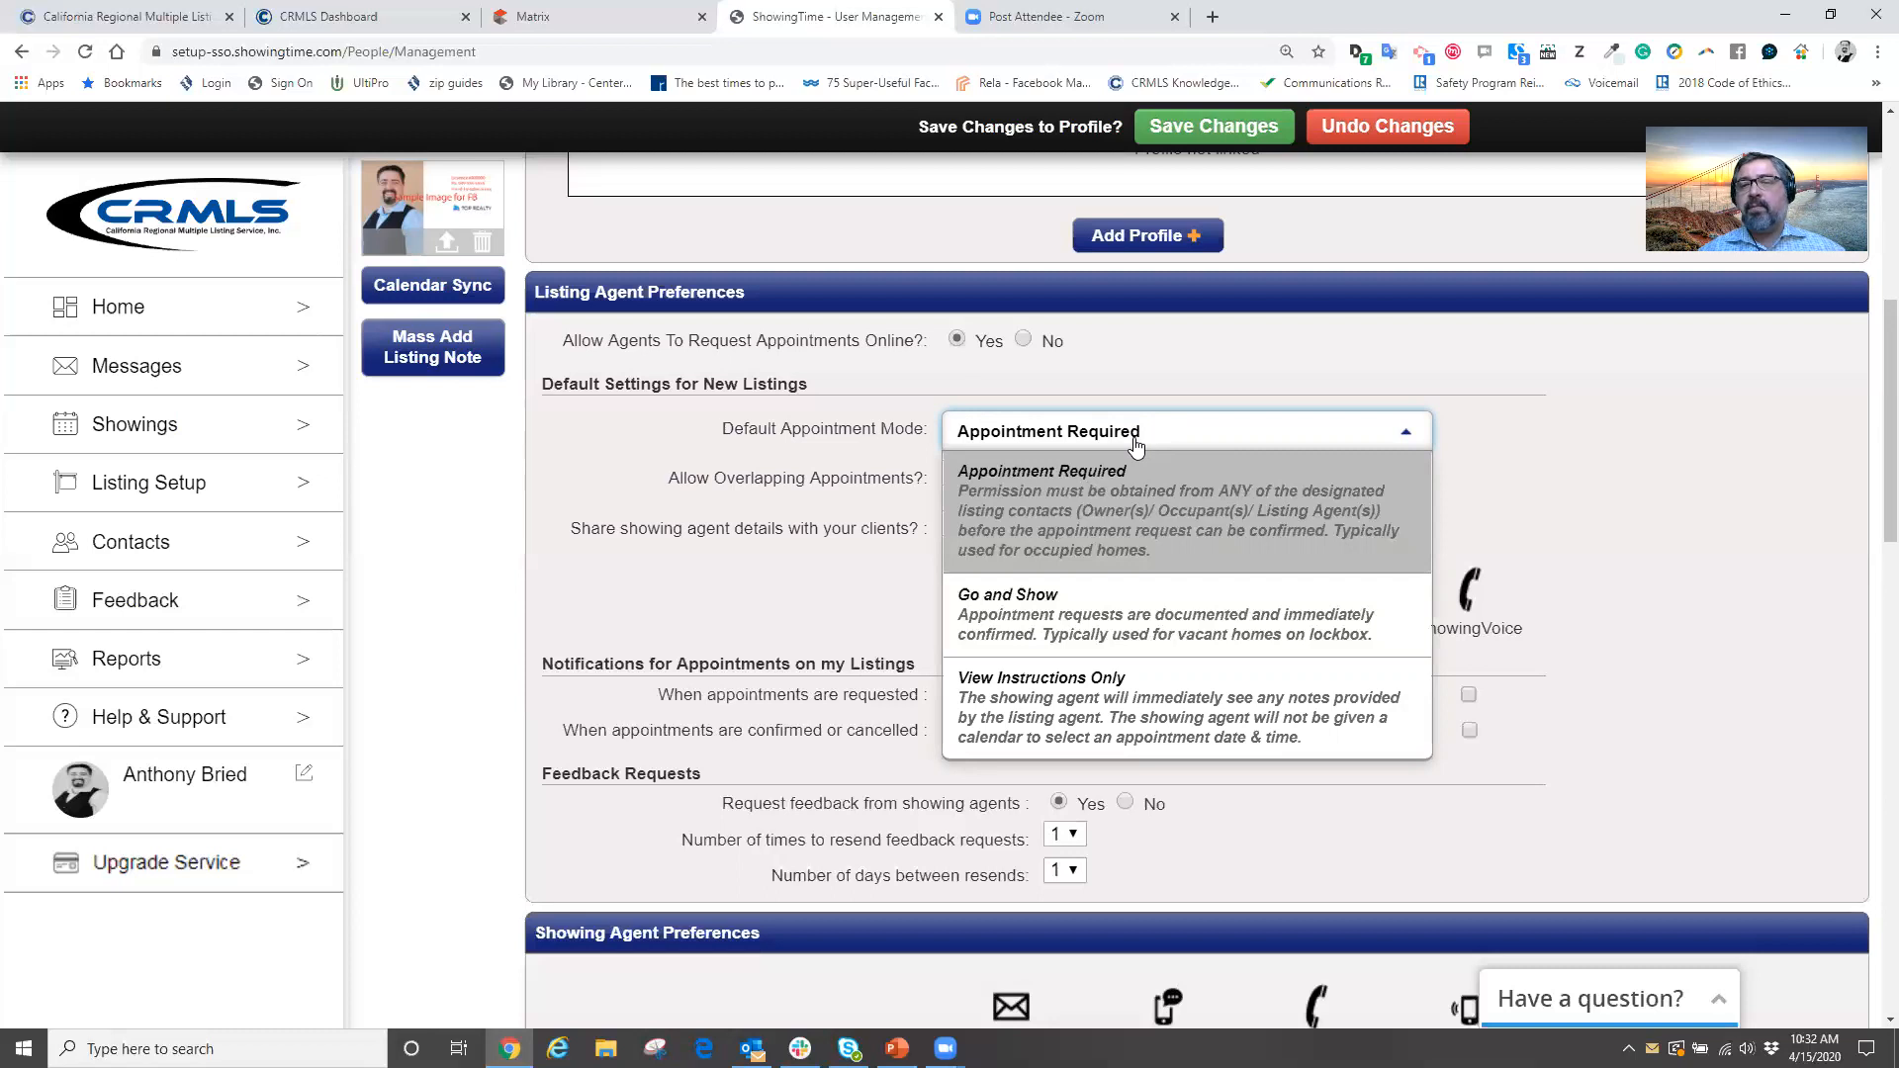
left_click(1571, 430)
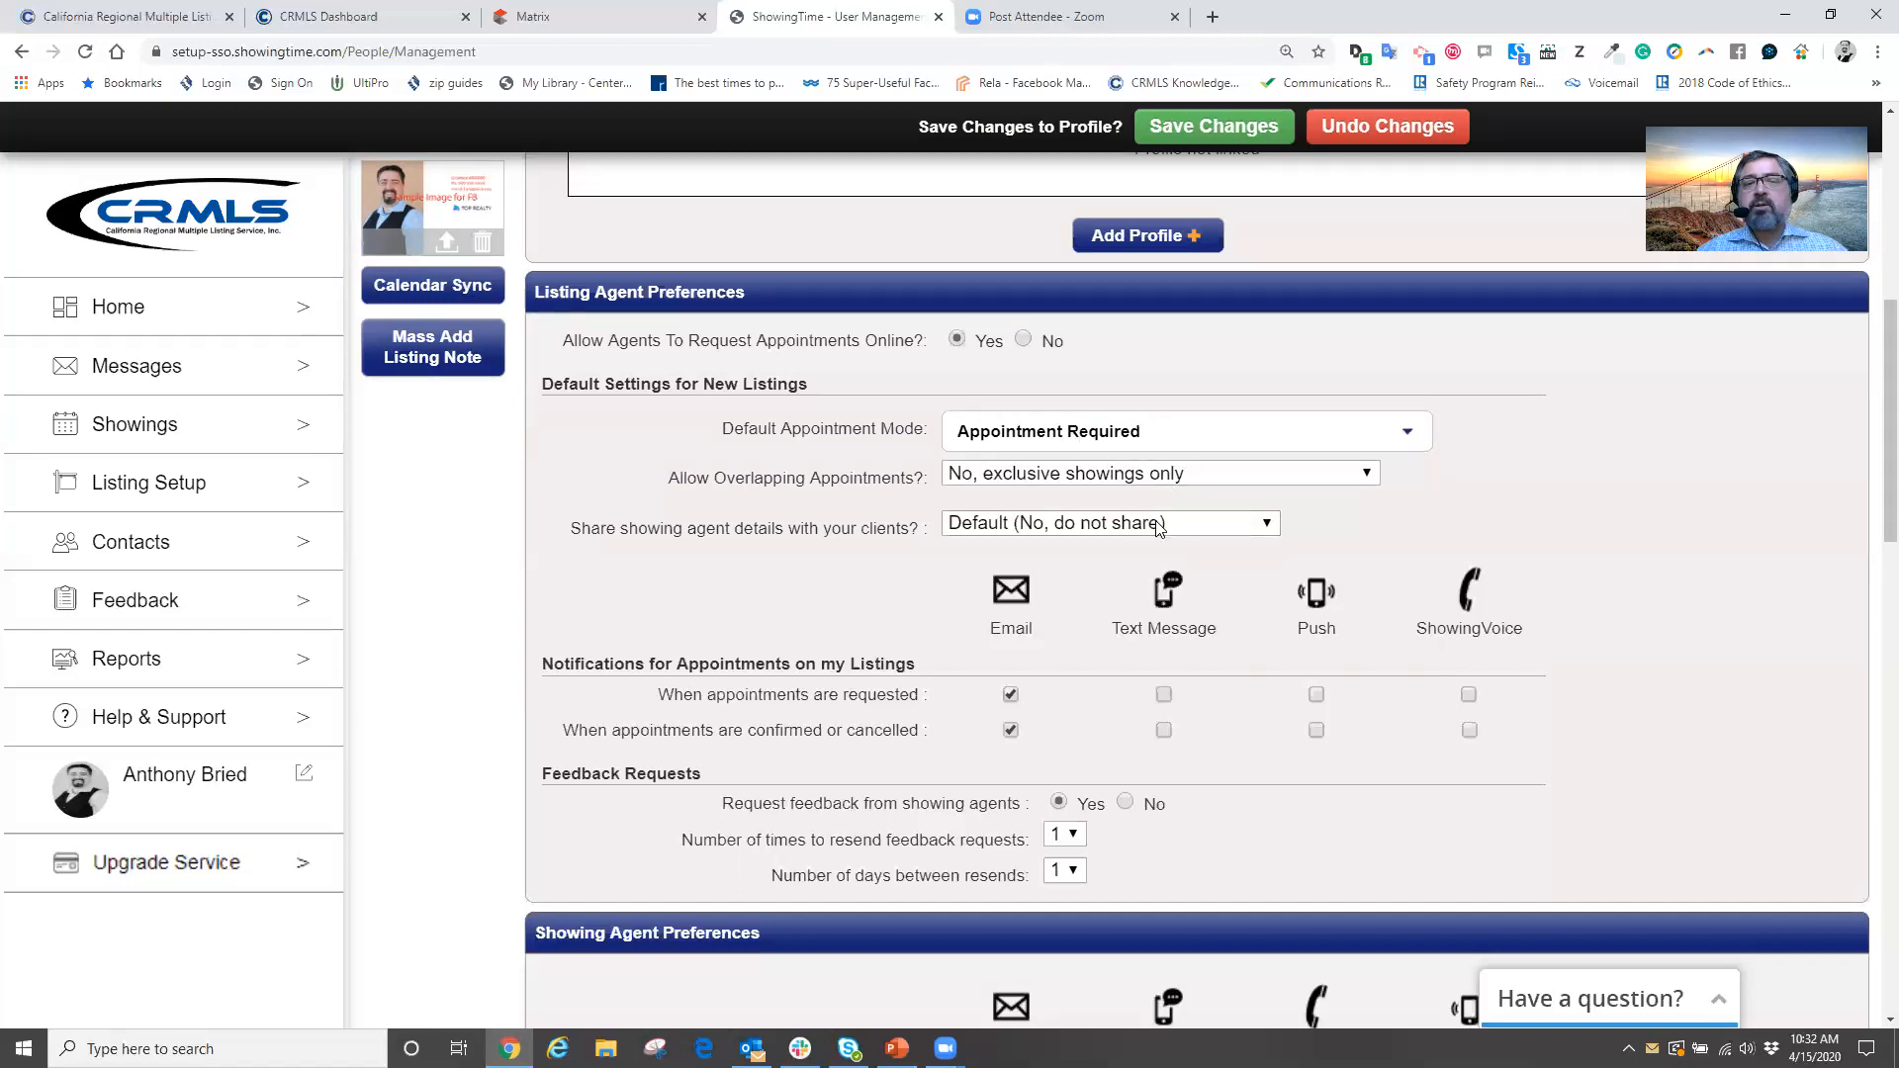
scroll(1483, 490, "down", 2)
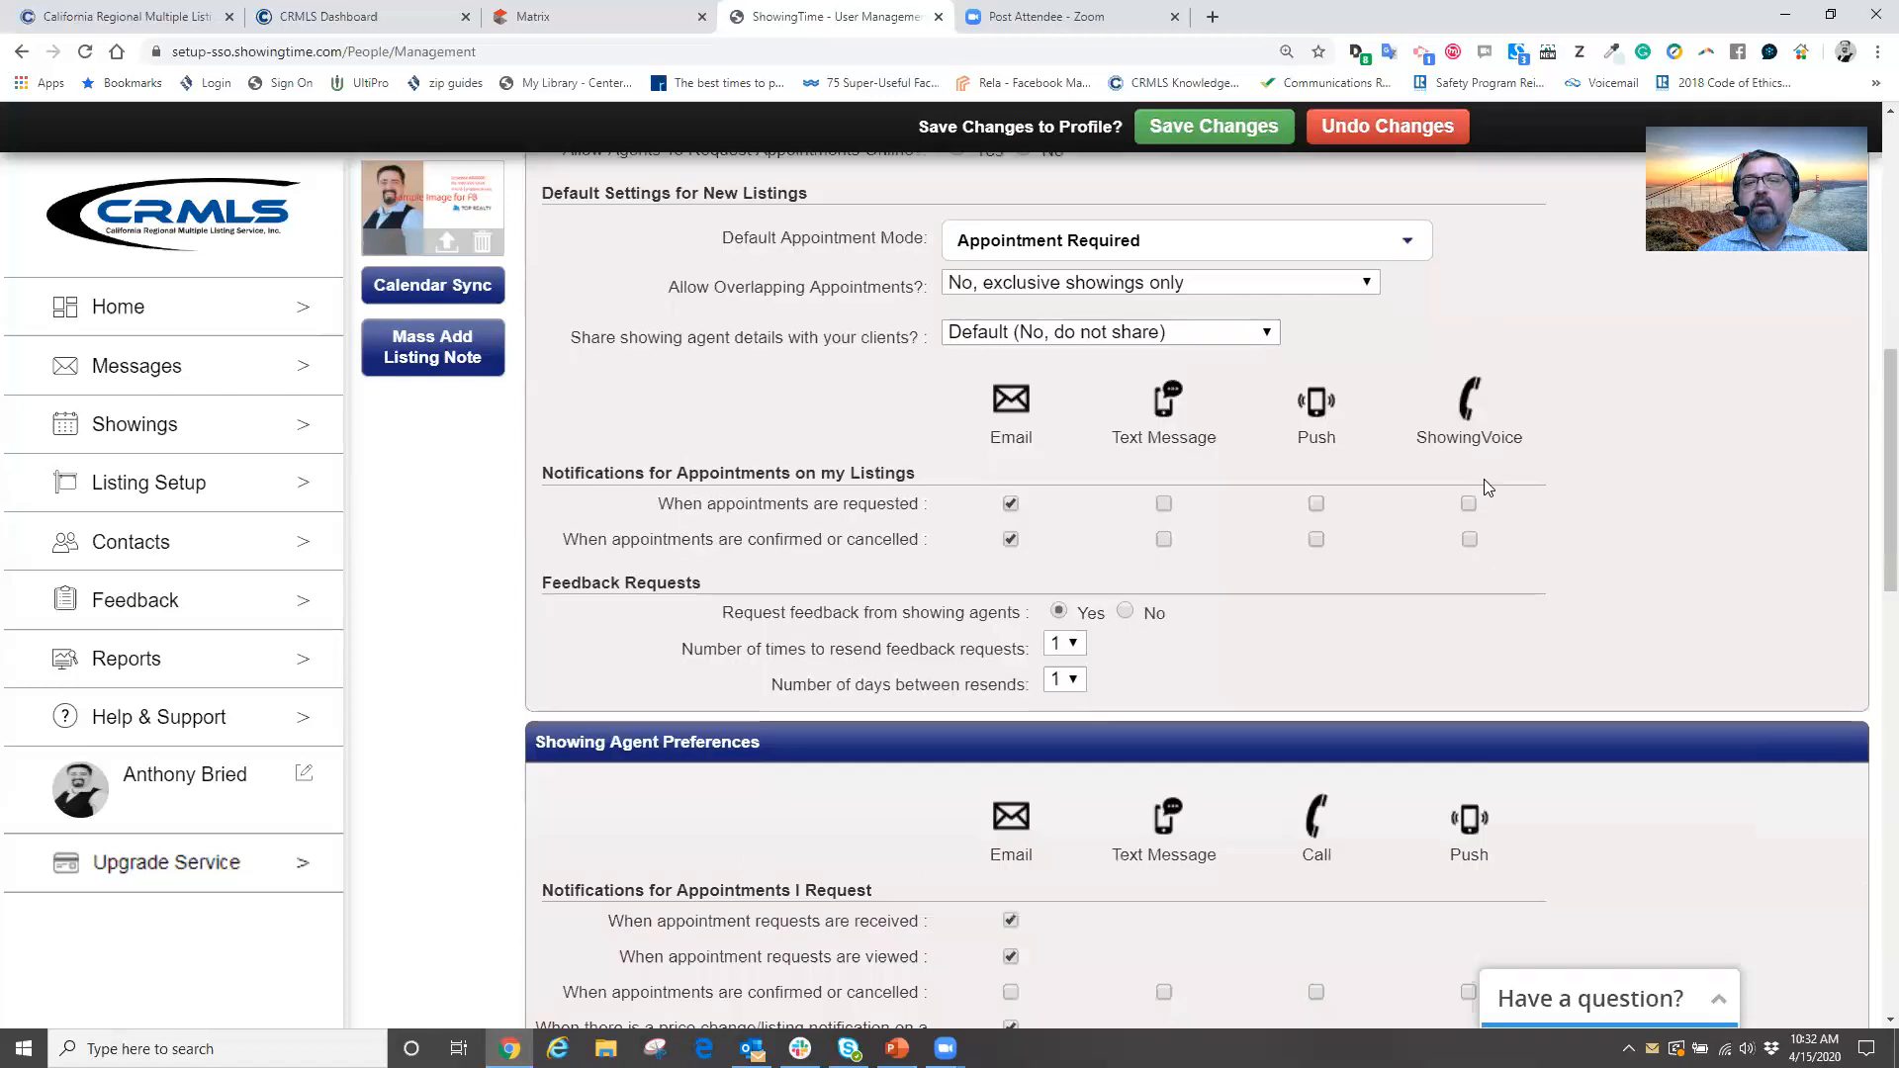
Enable text, push and ShowingVoice alerts, alongside e-mail, for requested listing appointments
scroll(1484, 479, "down", 1)
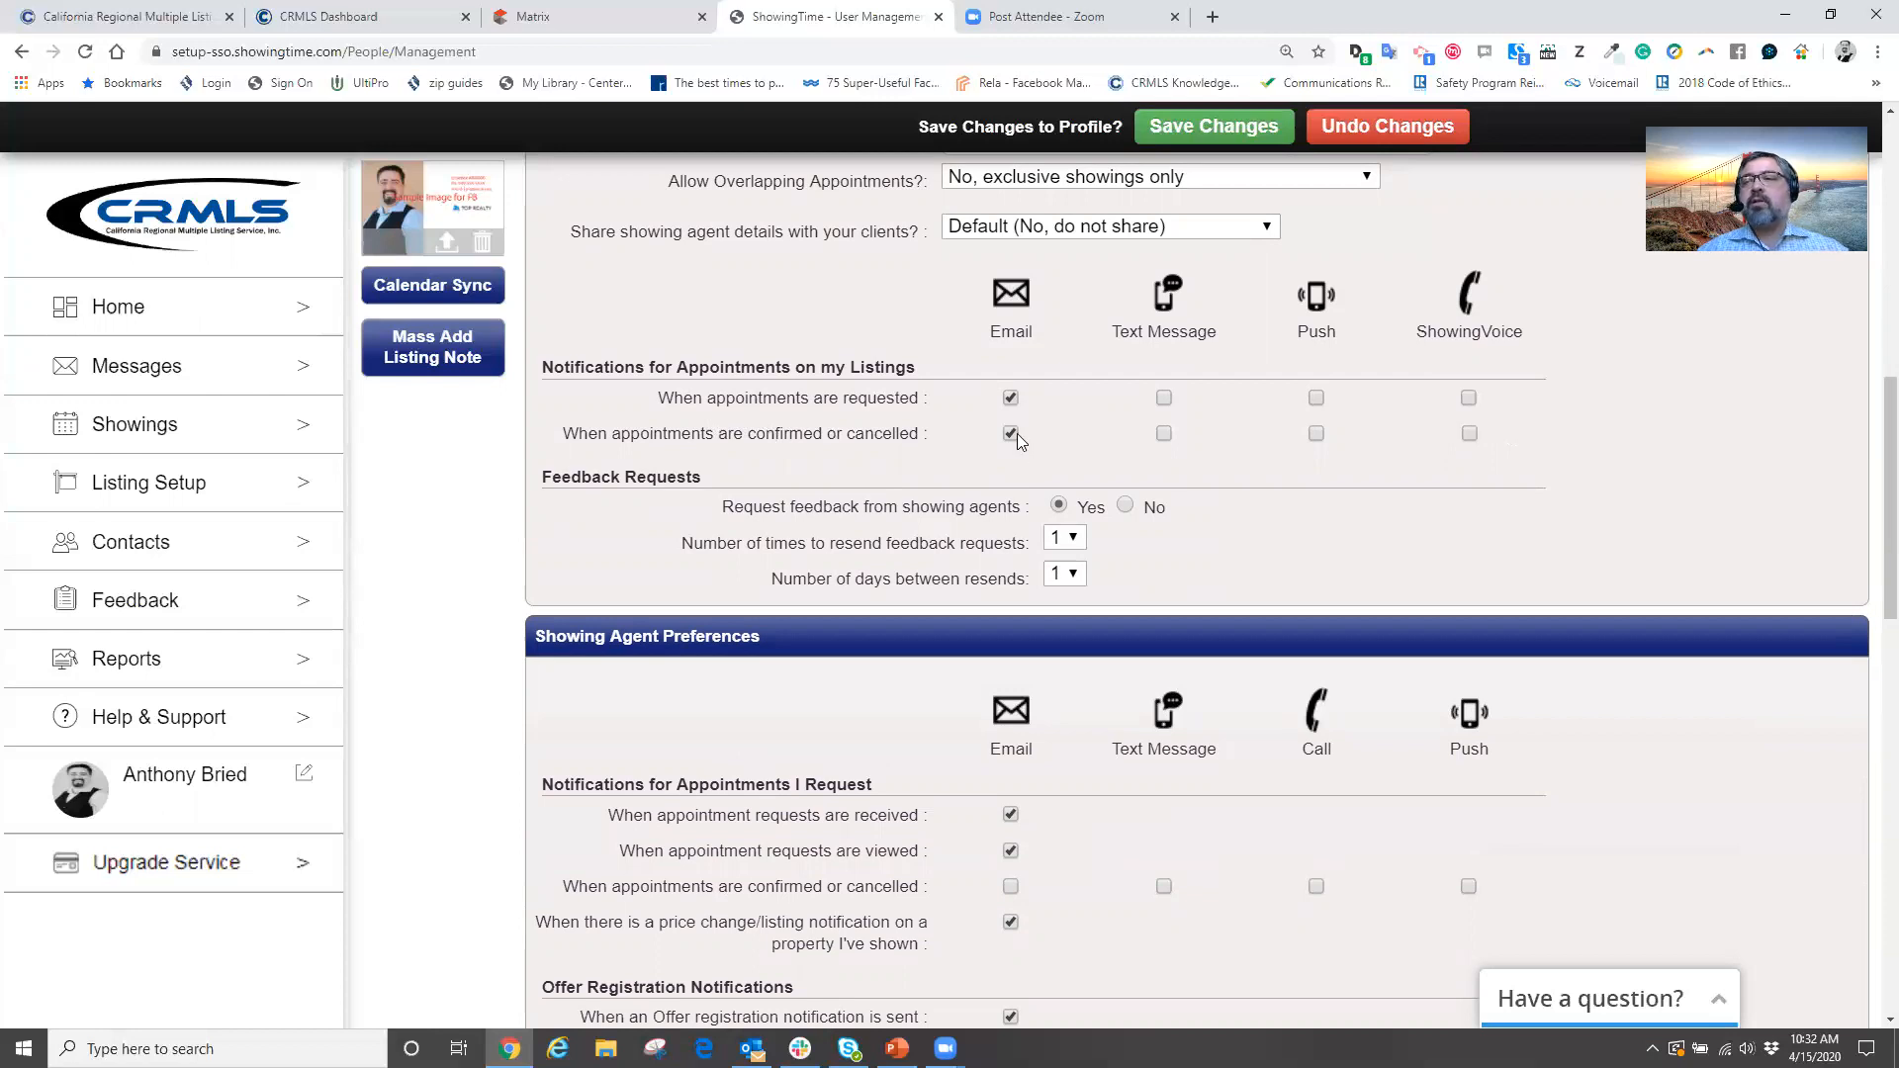
left_click(1469, 398)
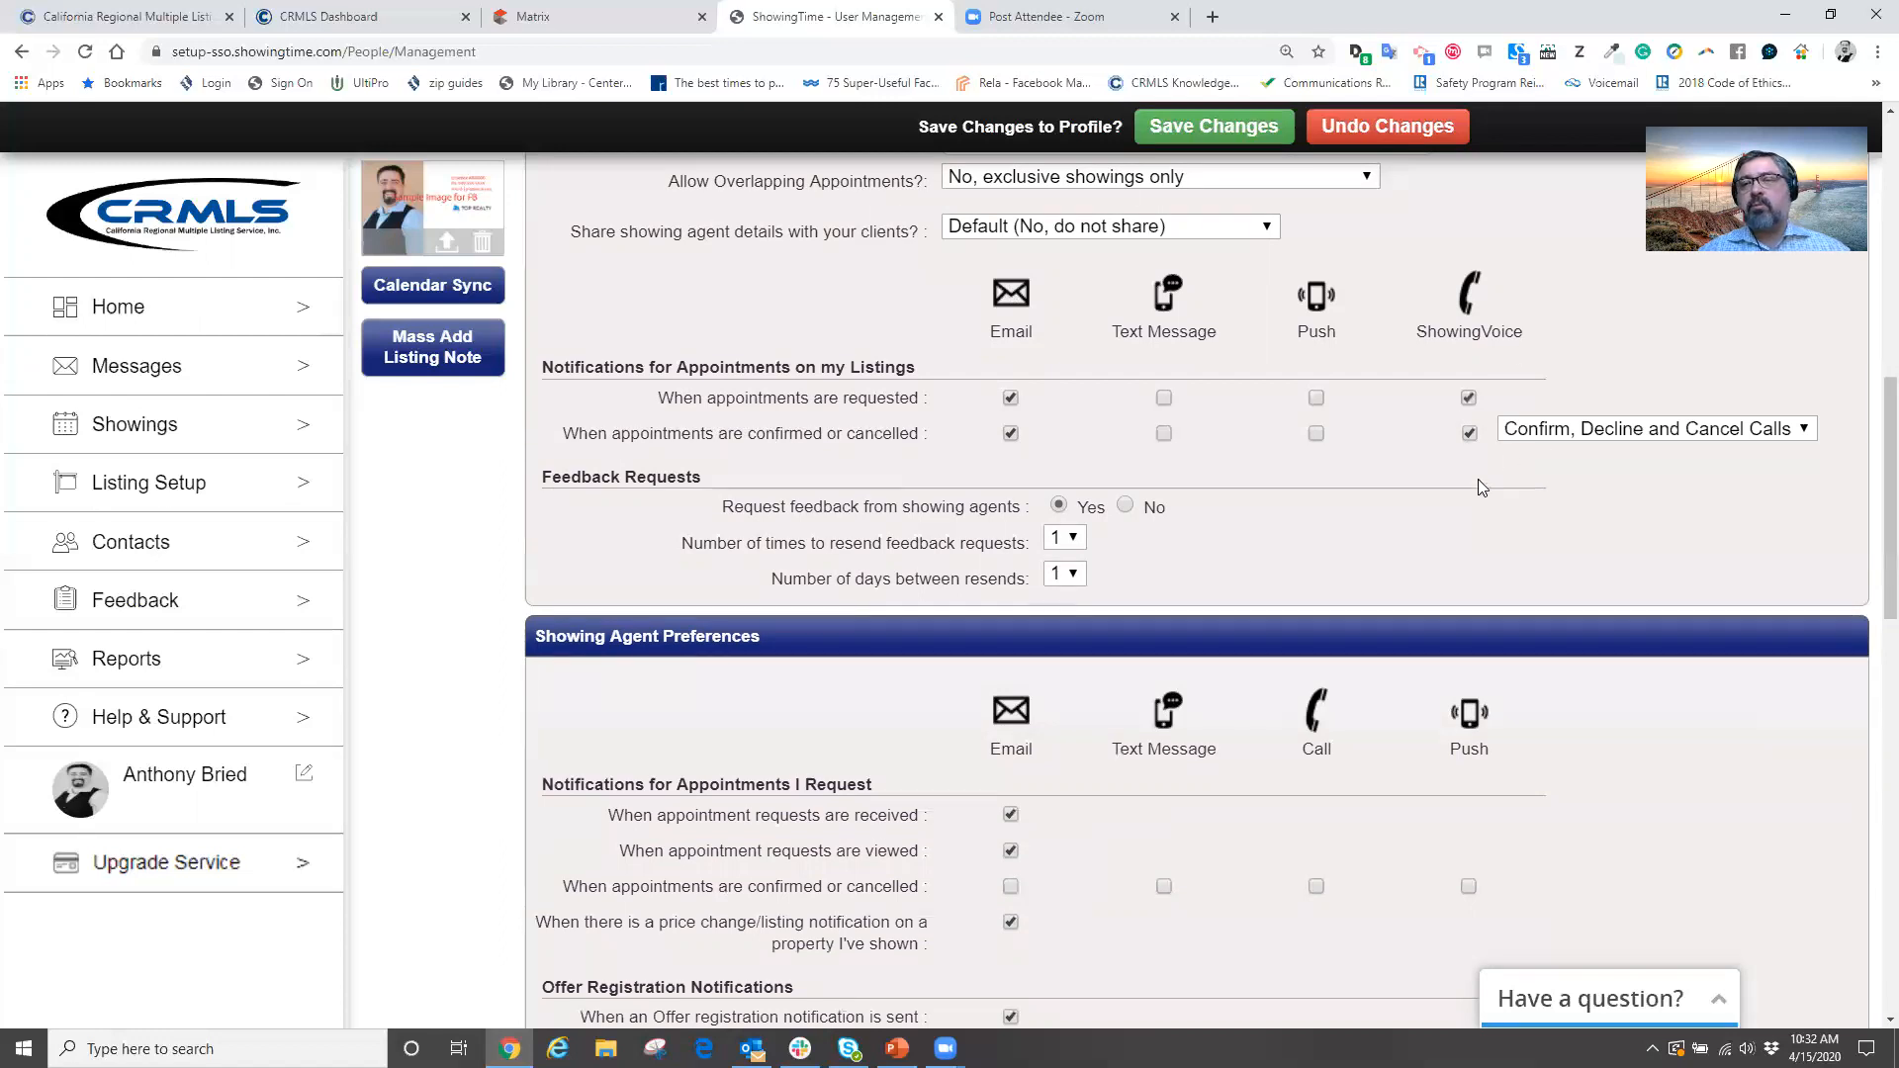
left_click(1471, 400)
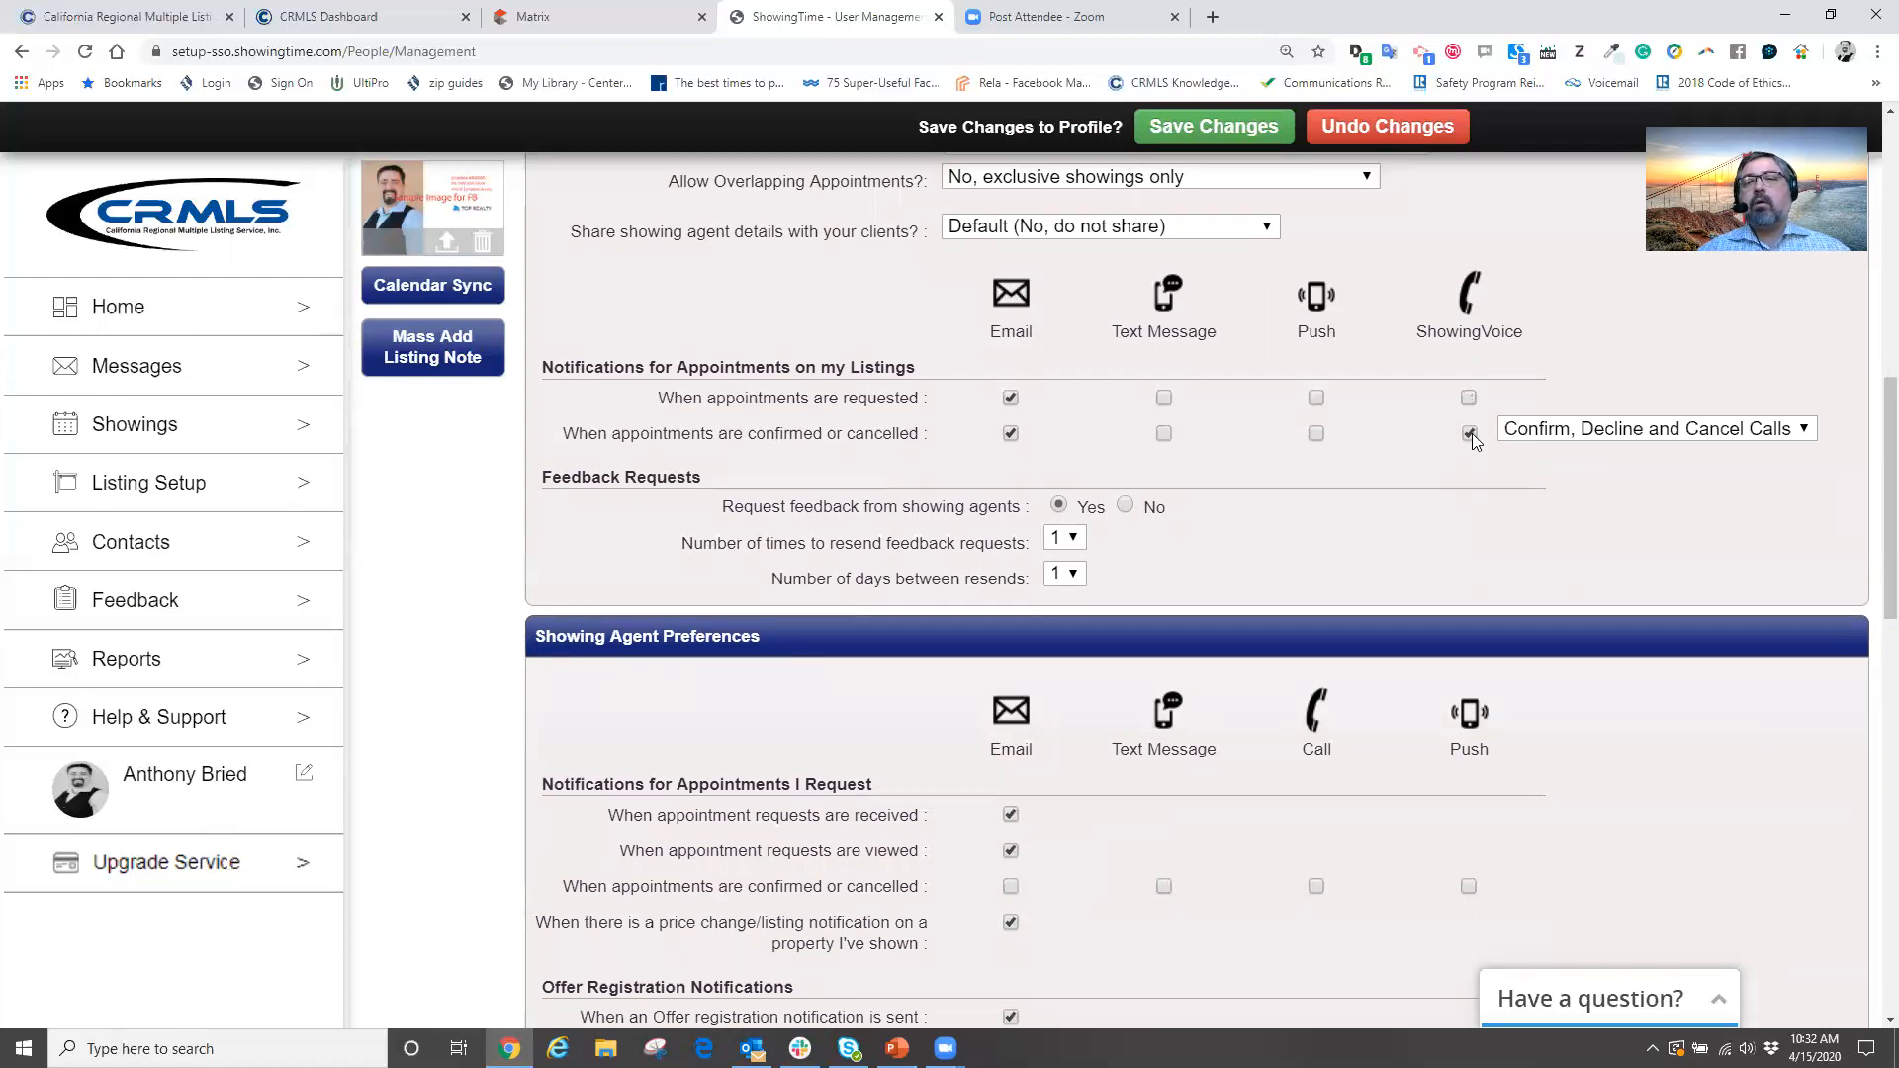
left_click(1471, 435)
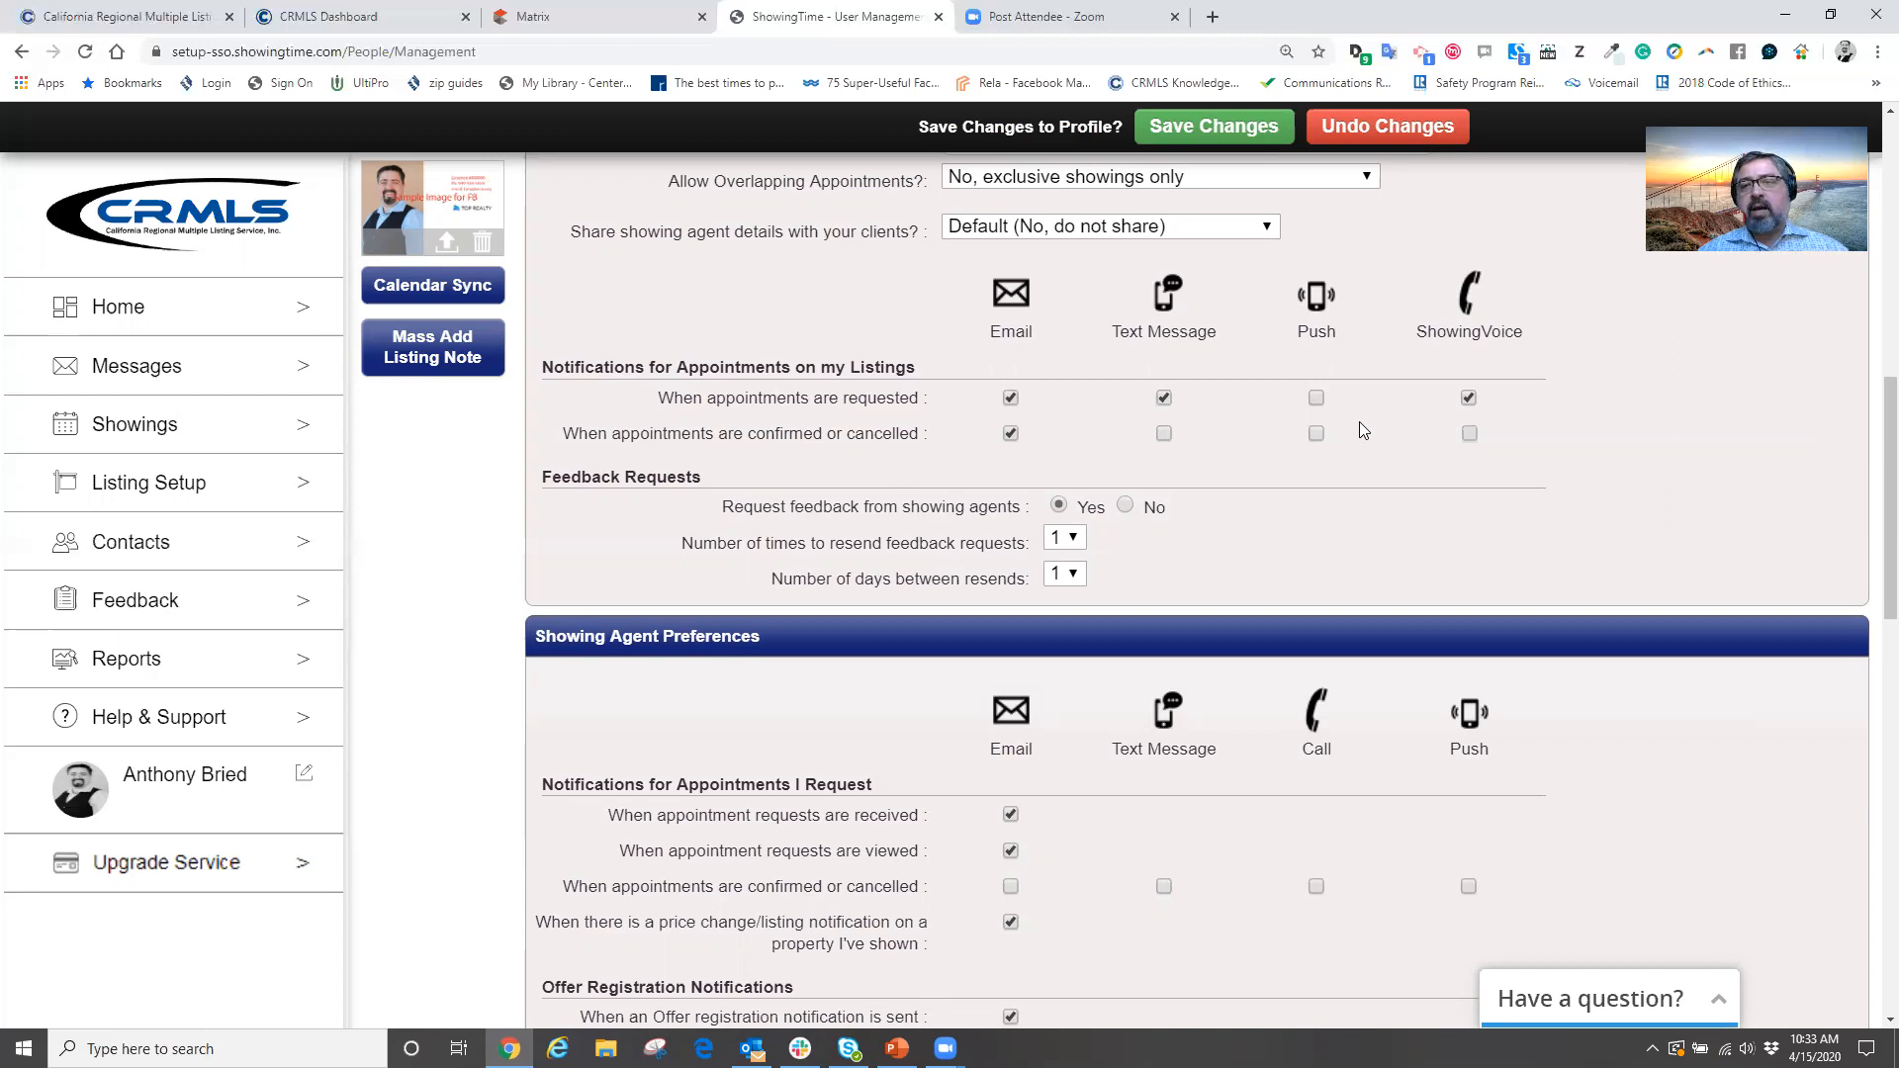
left_click(1317, 399)
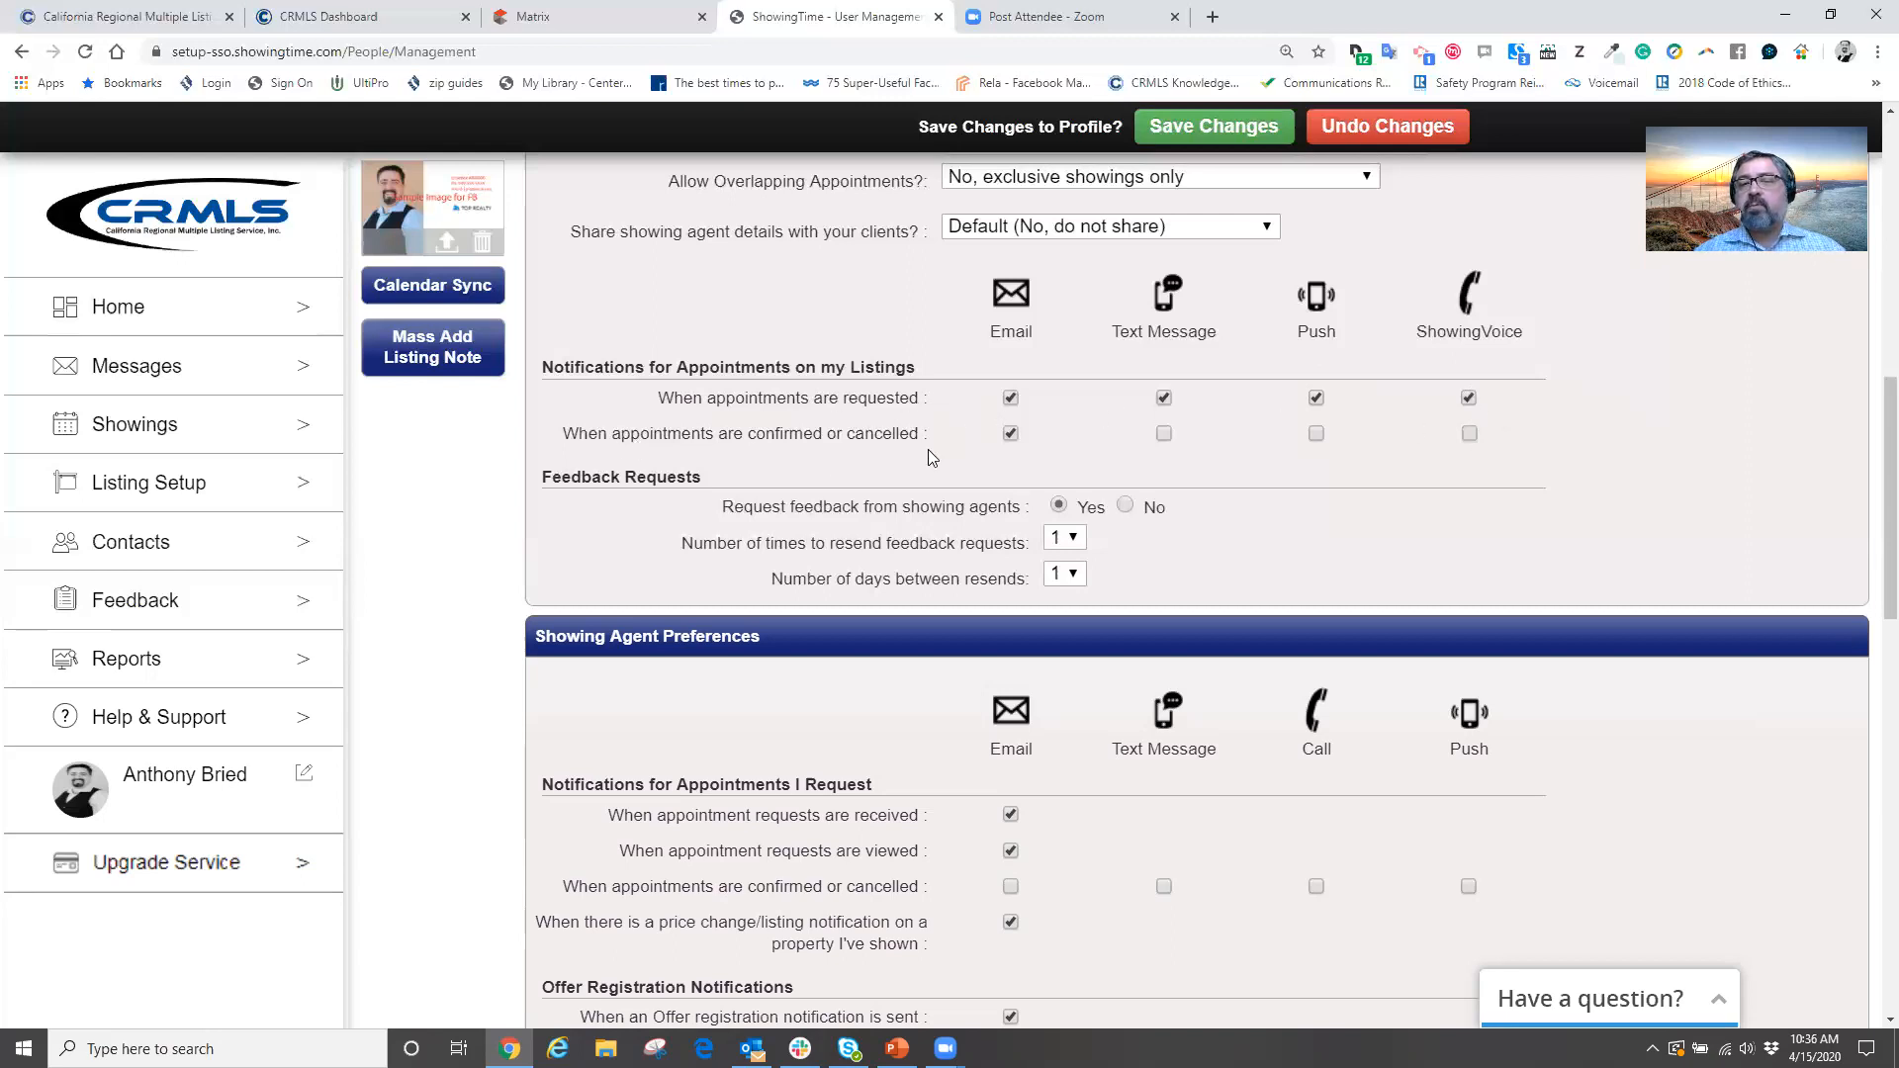
Add text, push and ShowingVoice alerts for confirmed or cancelled listing appointments
left_click(1164, 435)
left_click(1317, 434)
left_click(1469, 436)
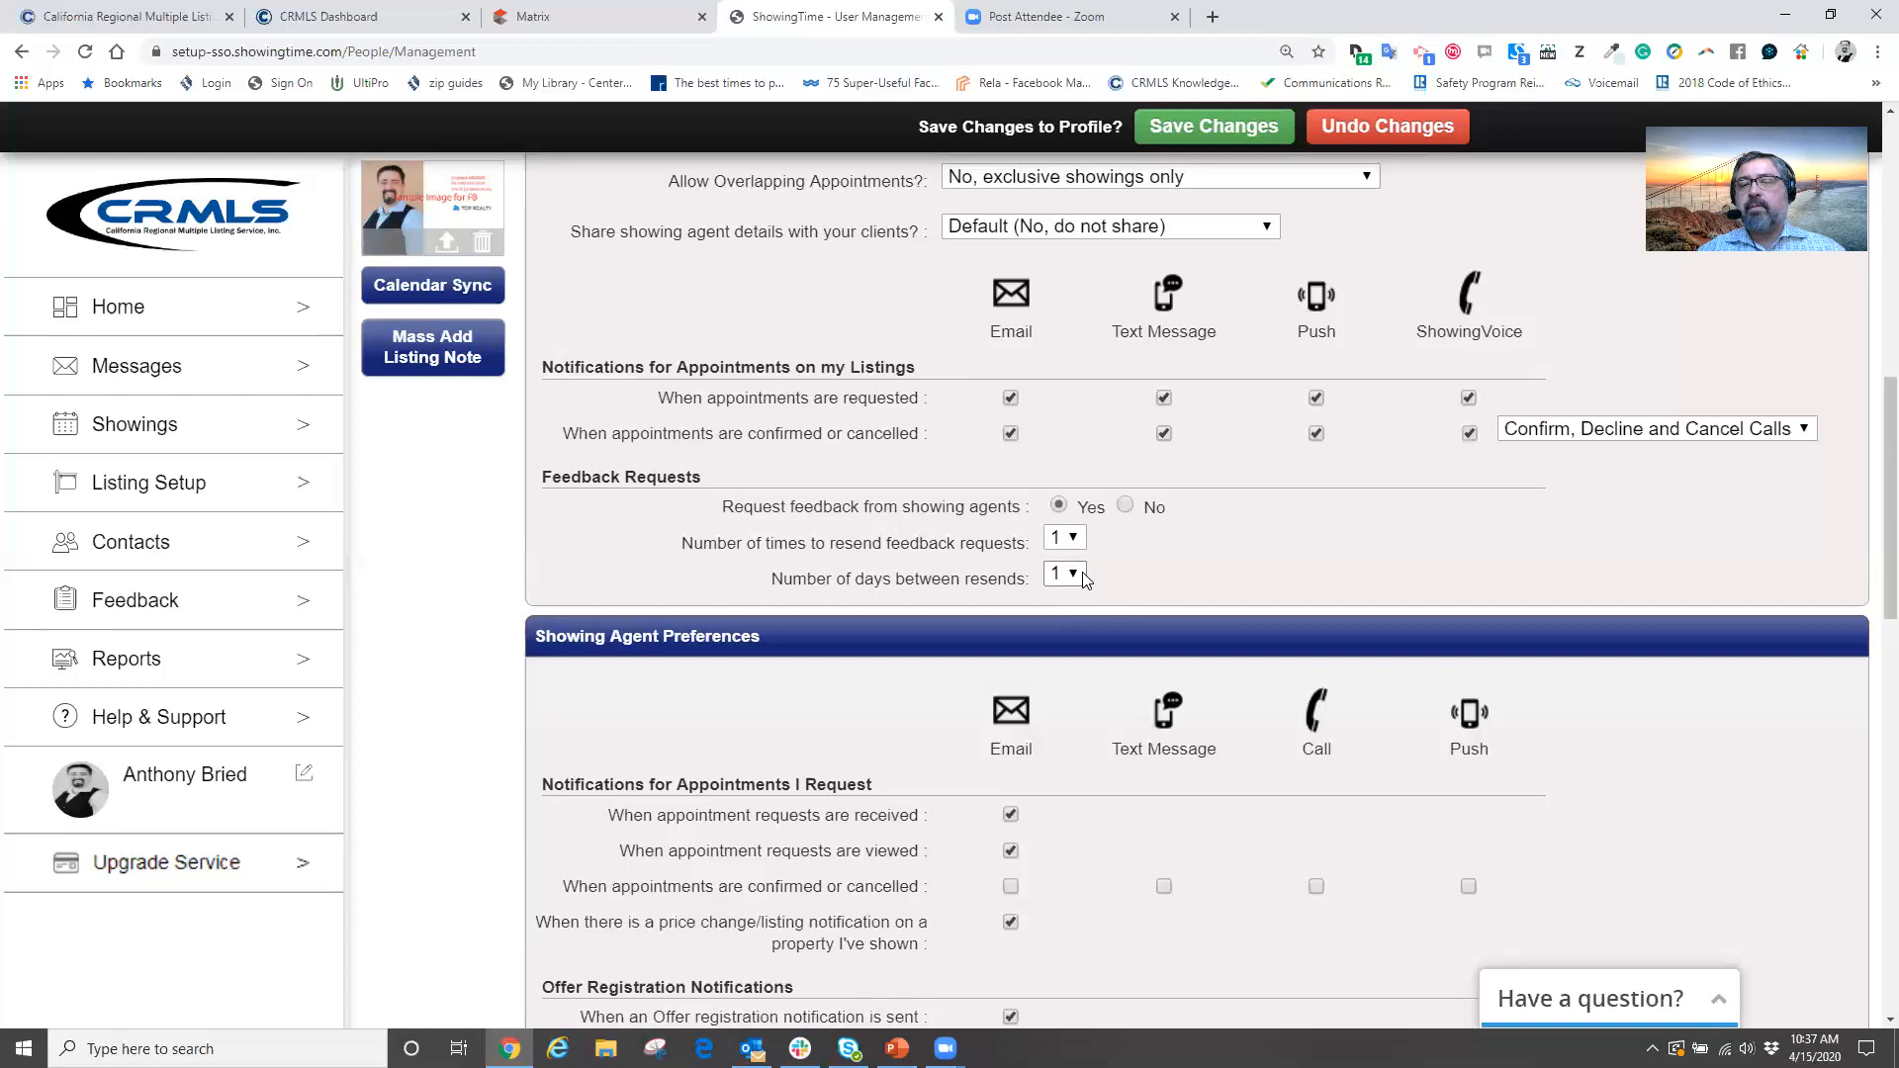
Set feedback requests to resend 3 times, with 1 day between resends
left_click(1073, 543)
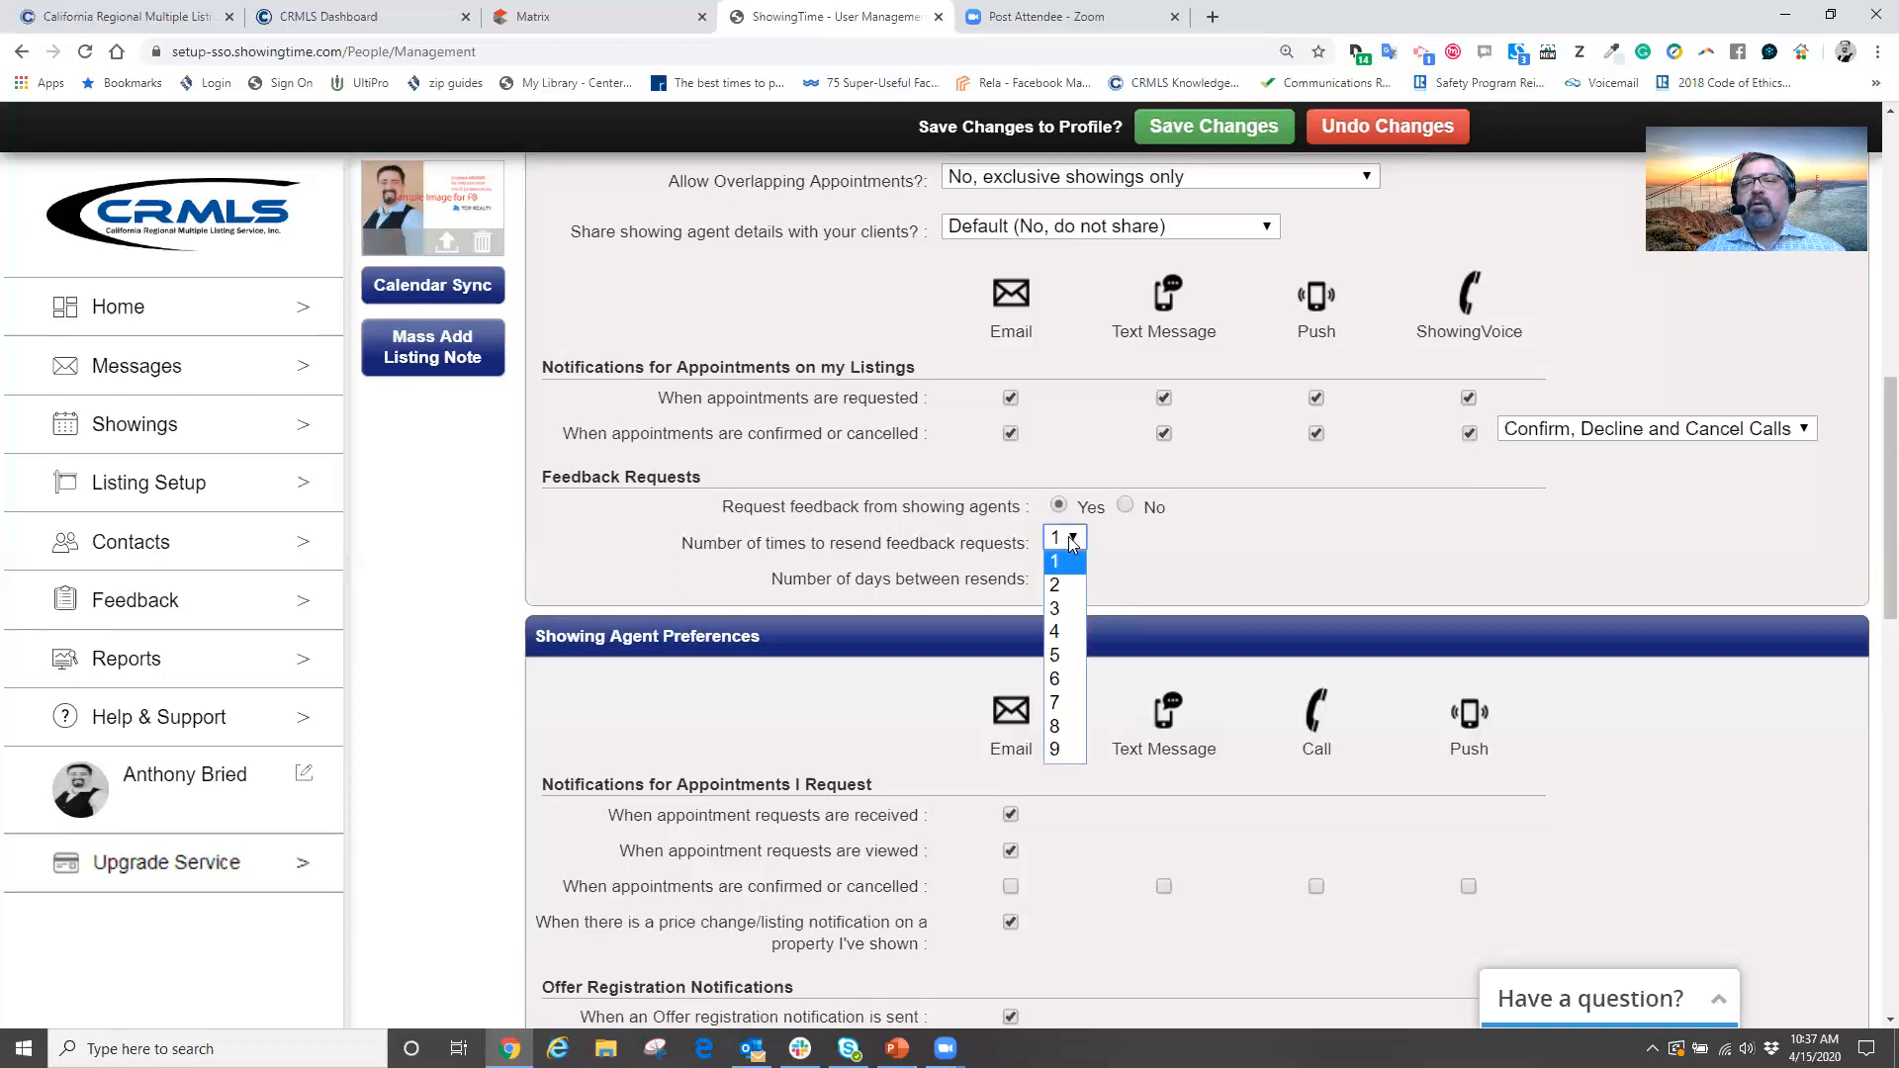
left_click(1053, 746)
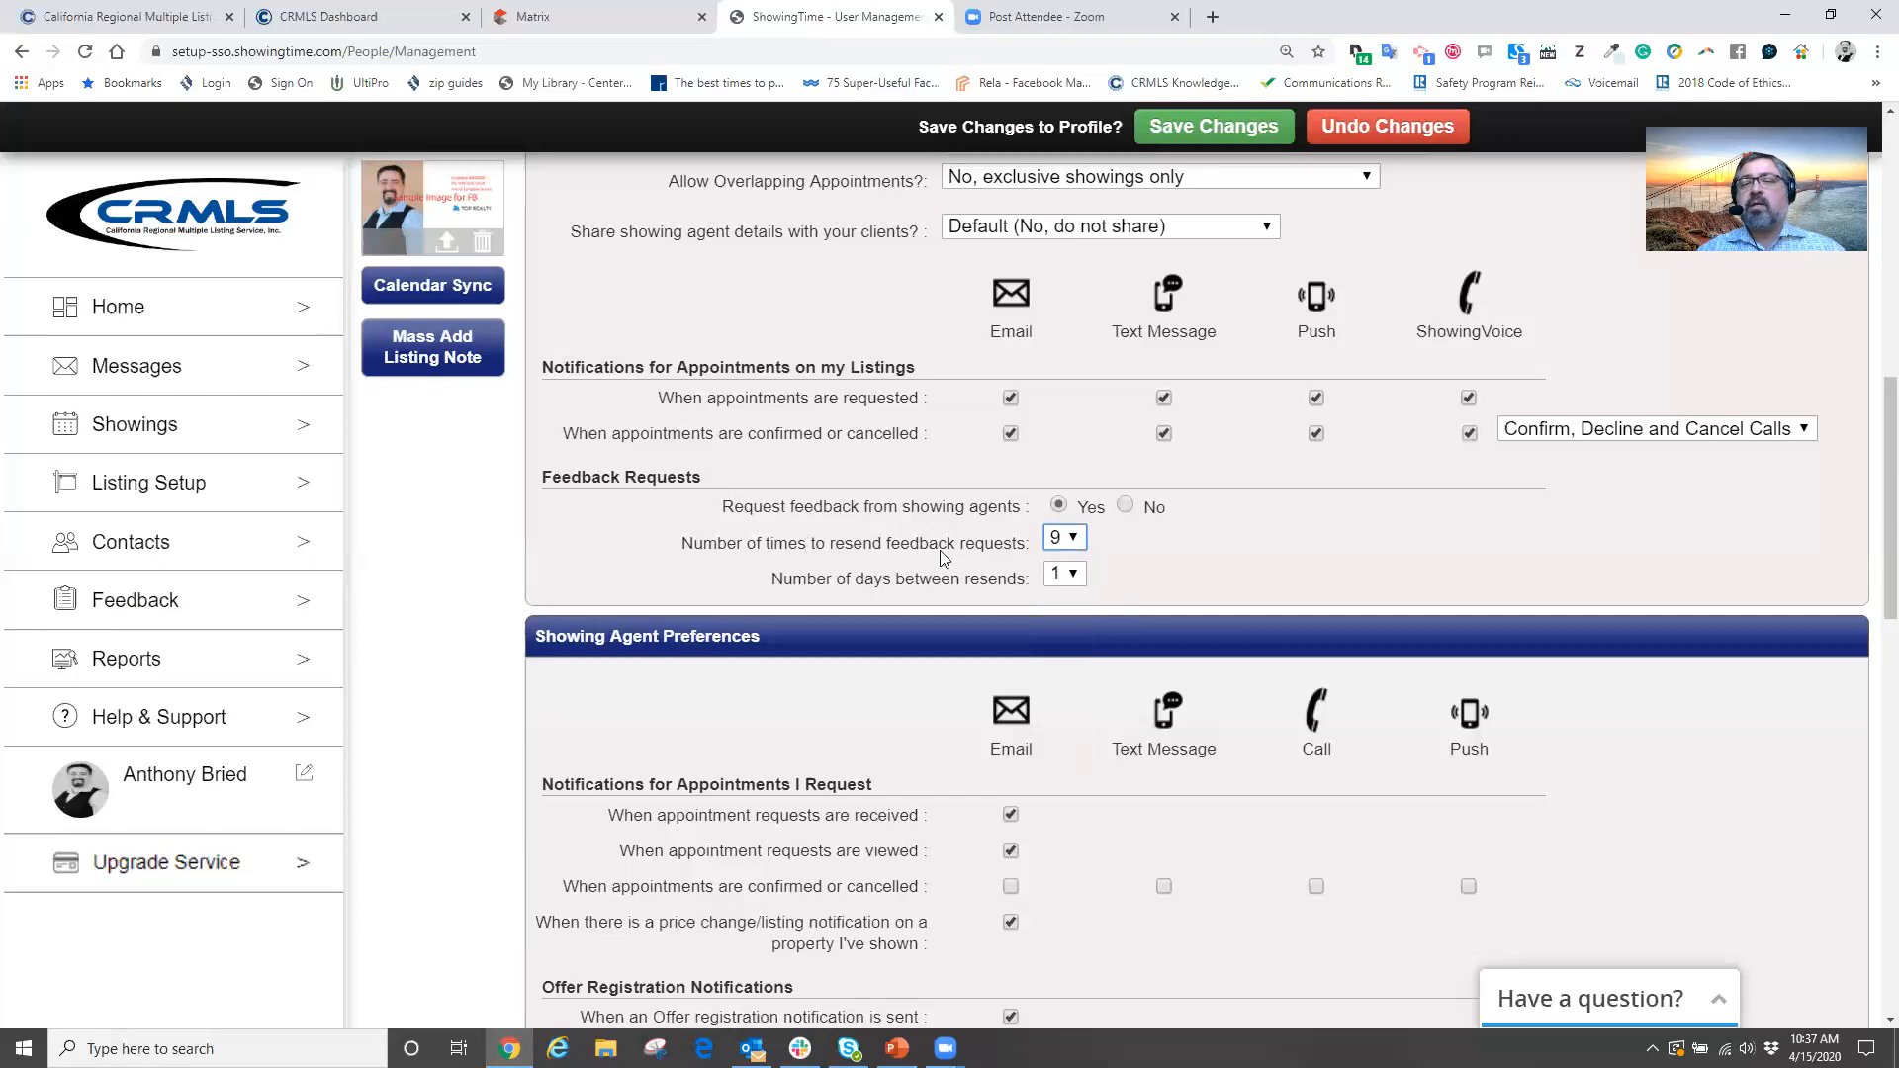
left_click(1072, 575)
left_click(1063, 693)
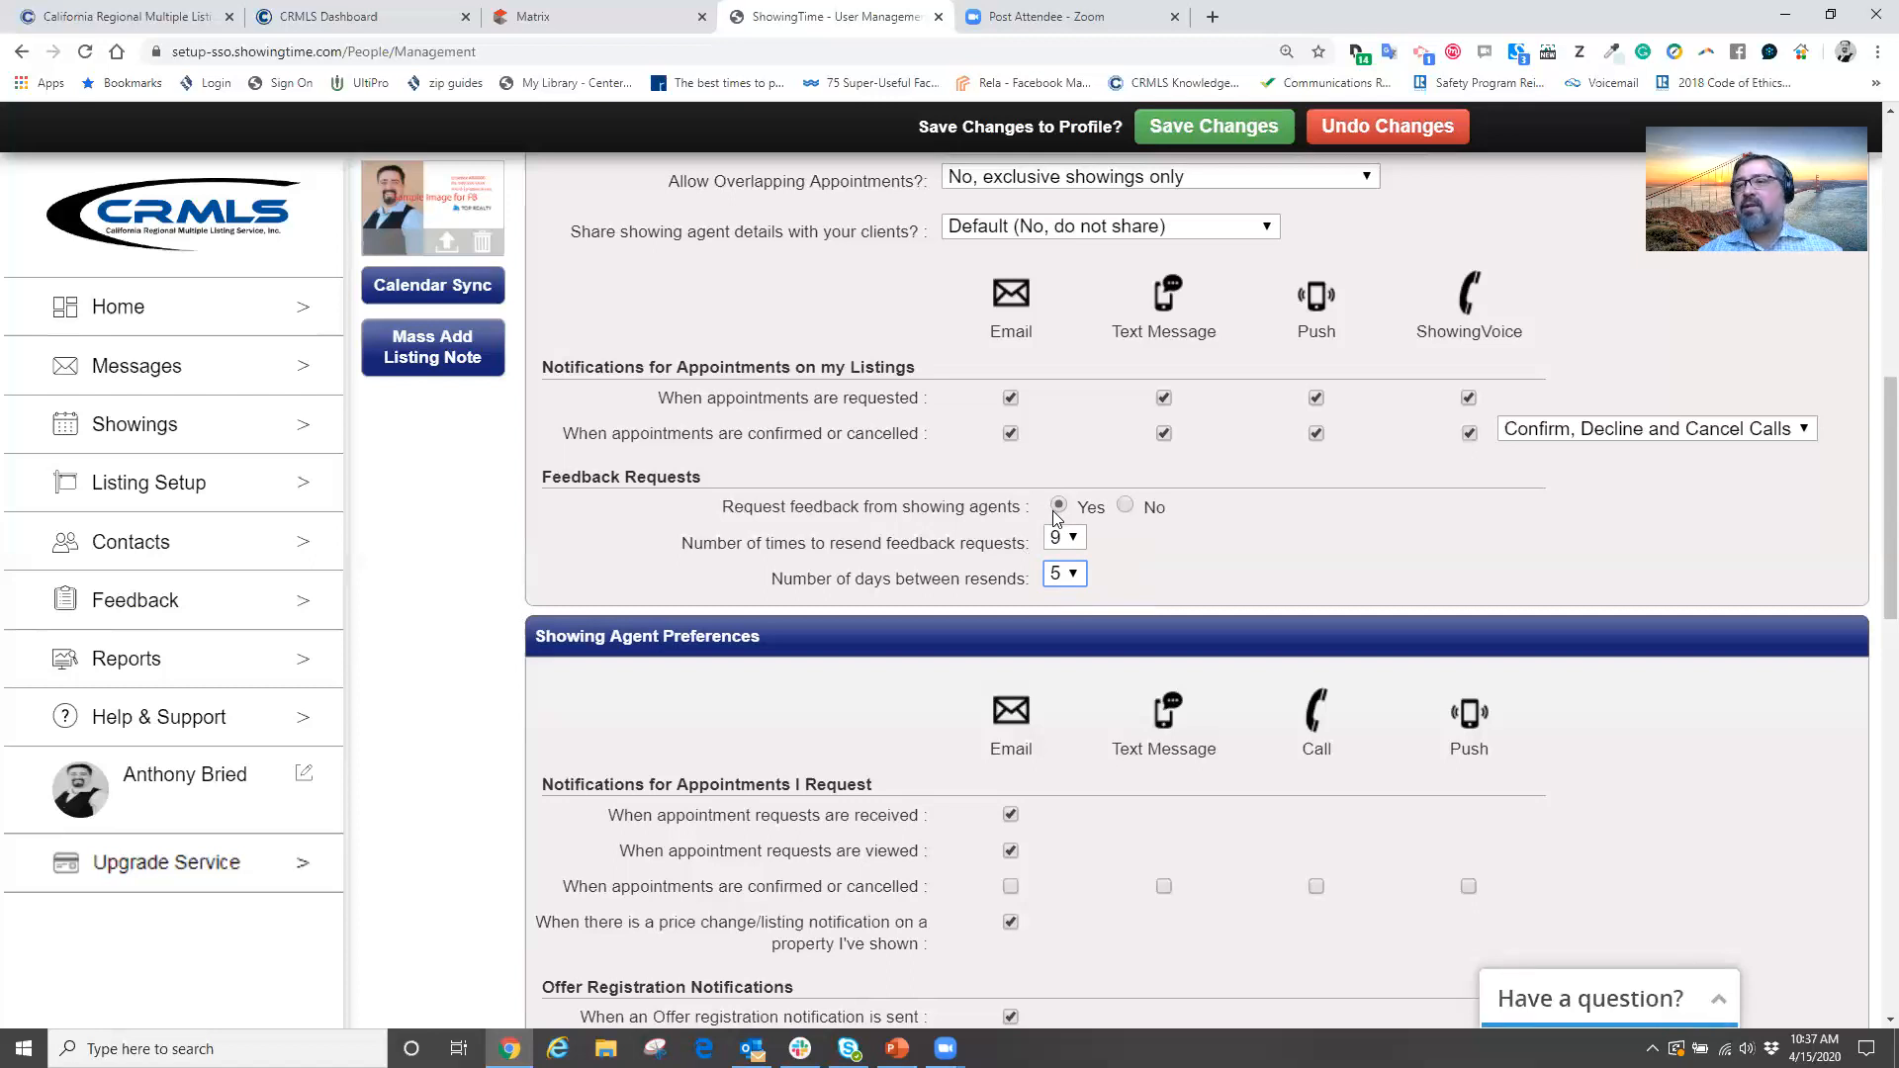
left_click(1076, 540)
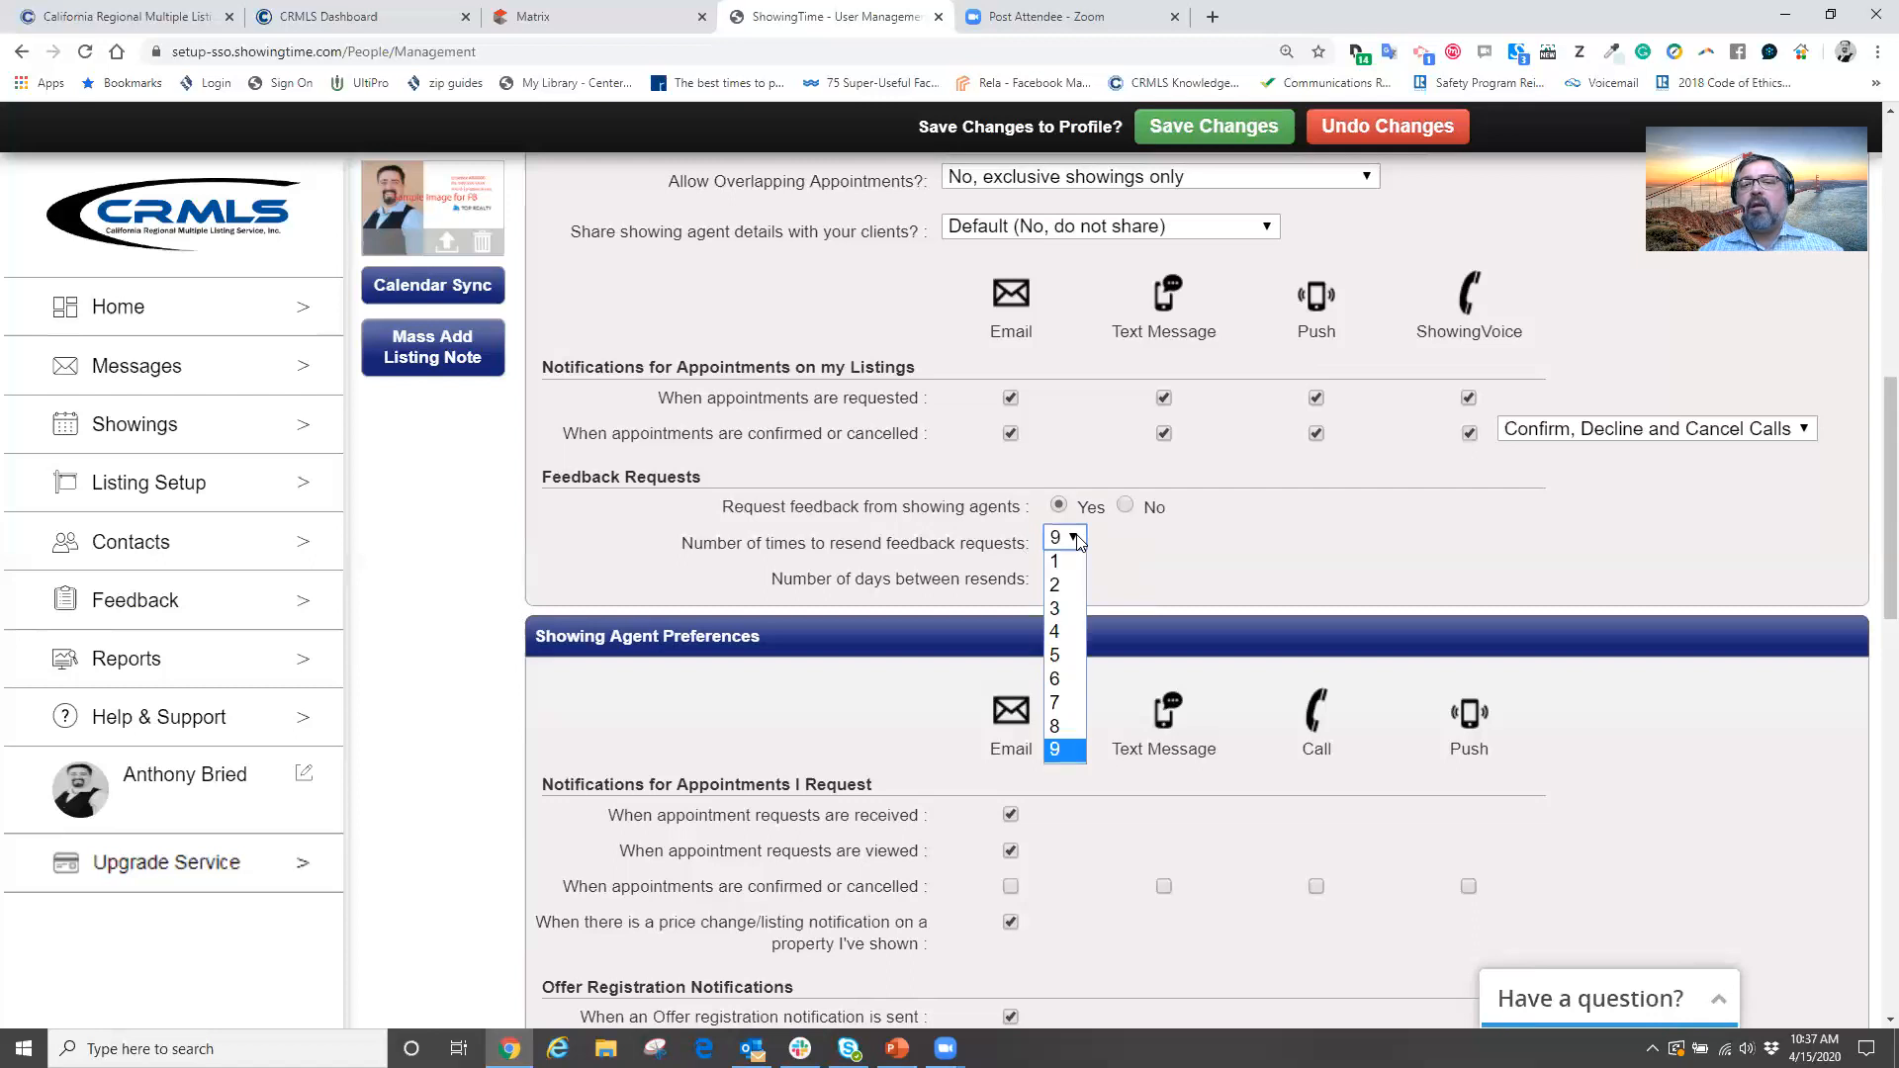
left_click(1061, 609)
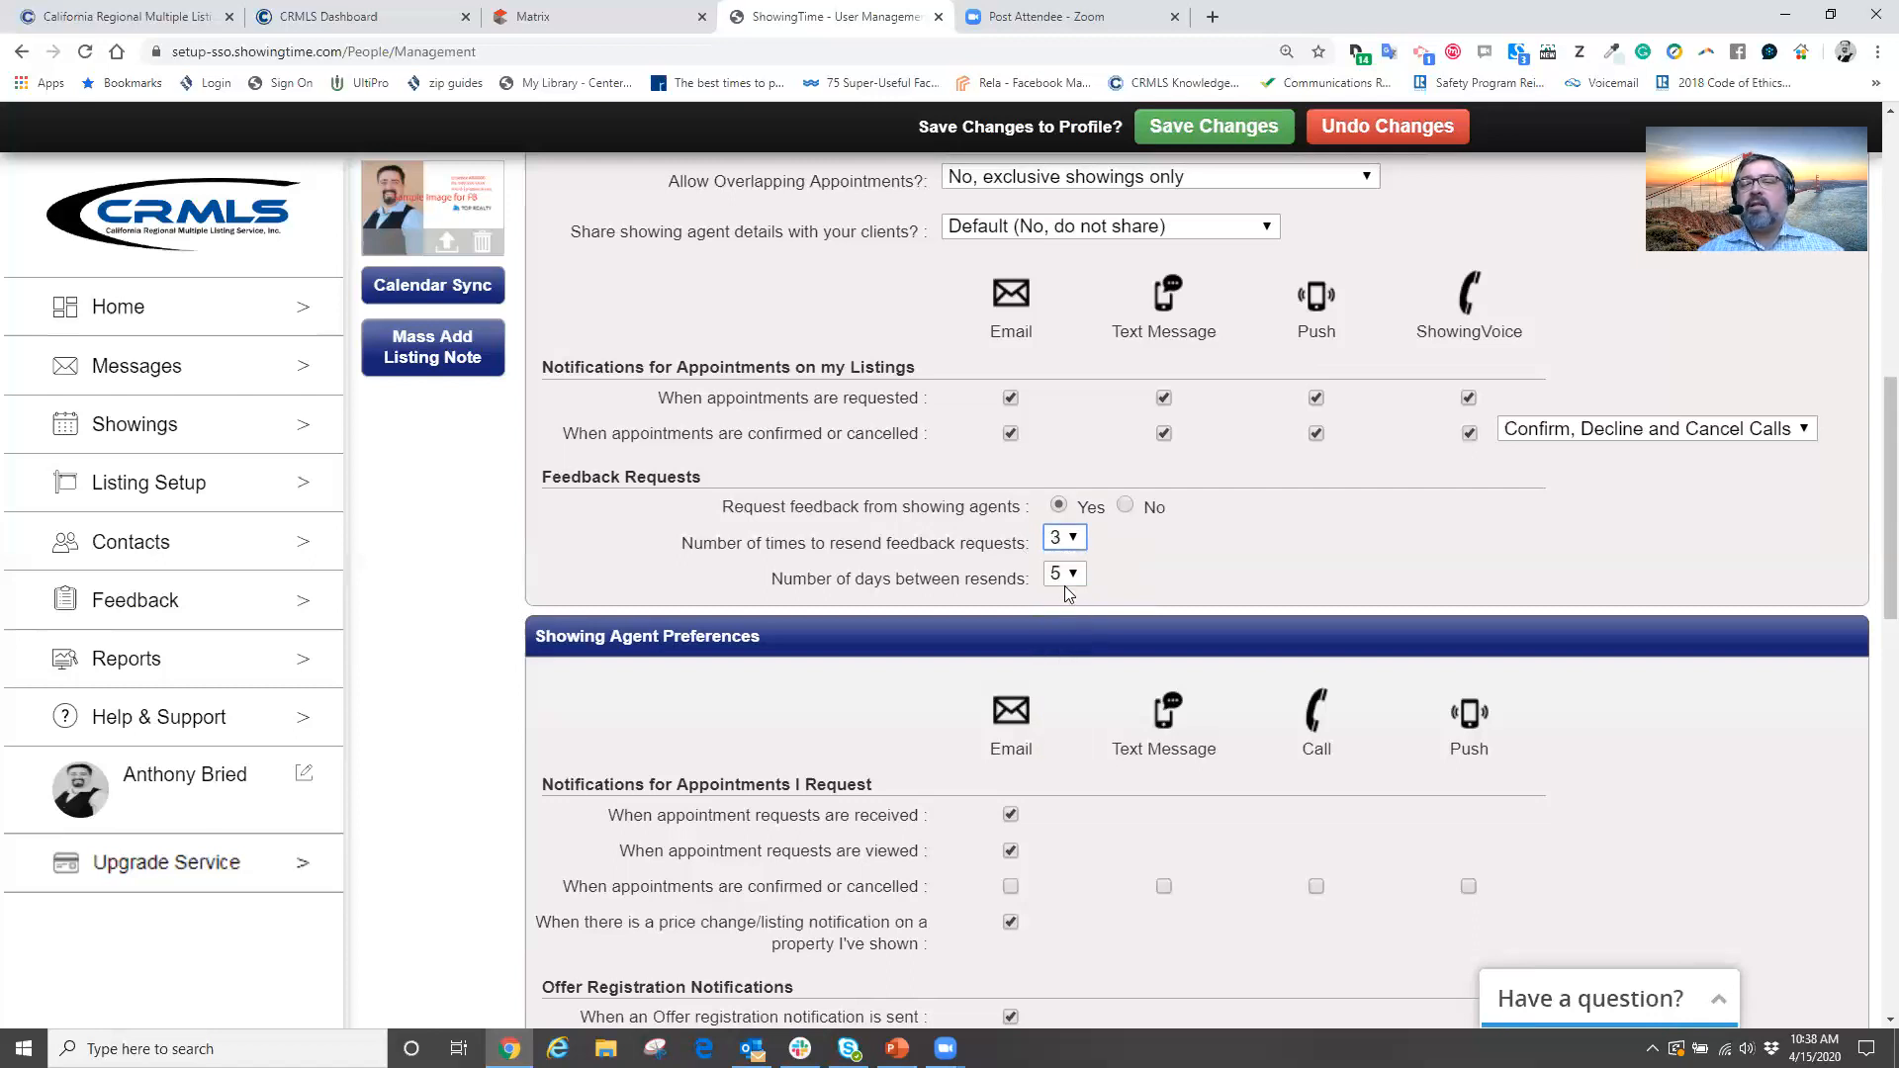
left_click(1076, 575)
left_click(1056, 600)
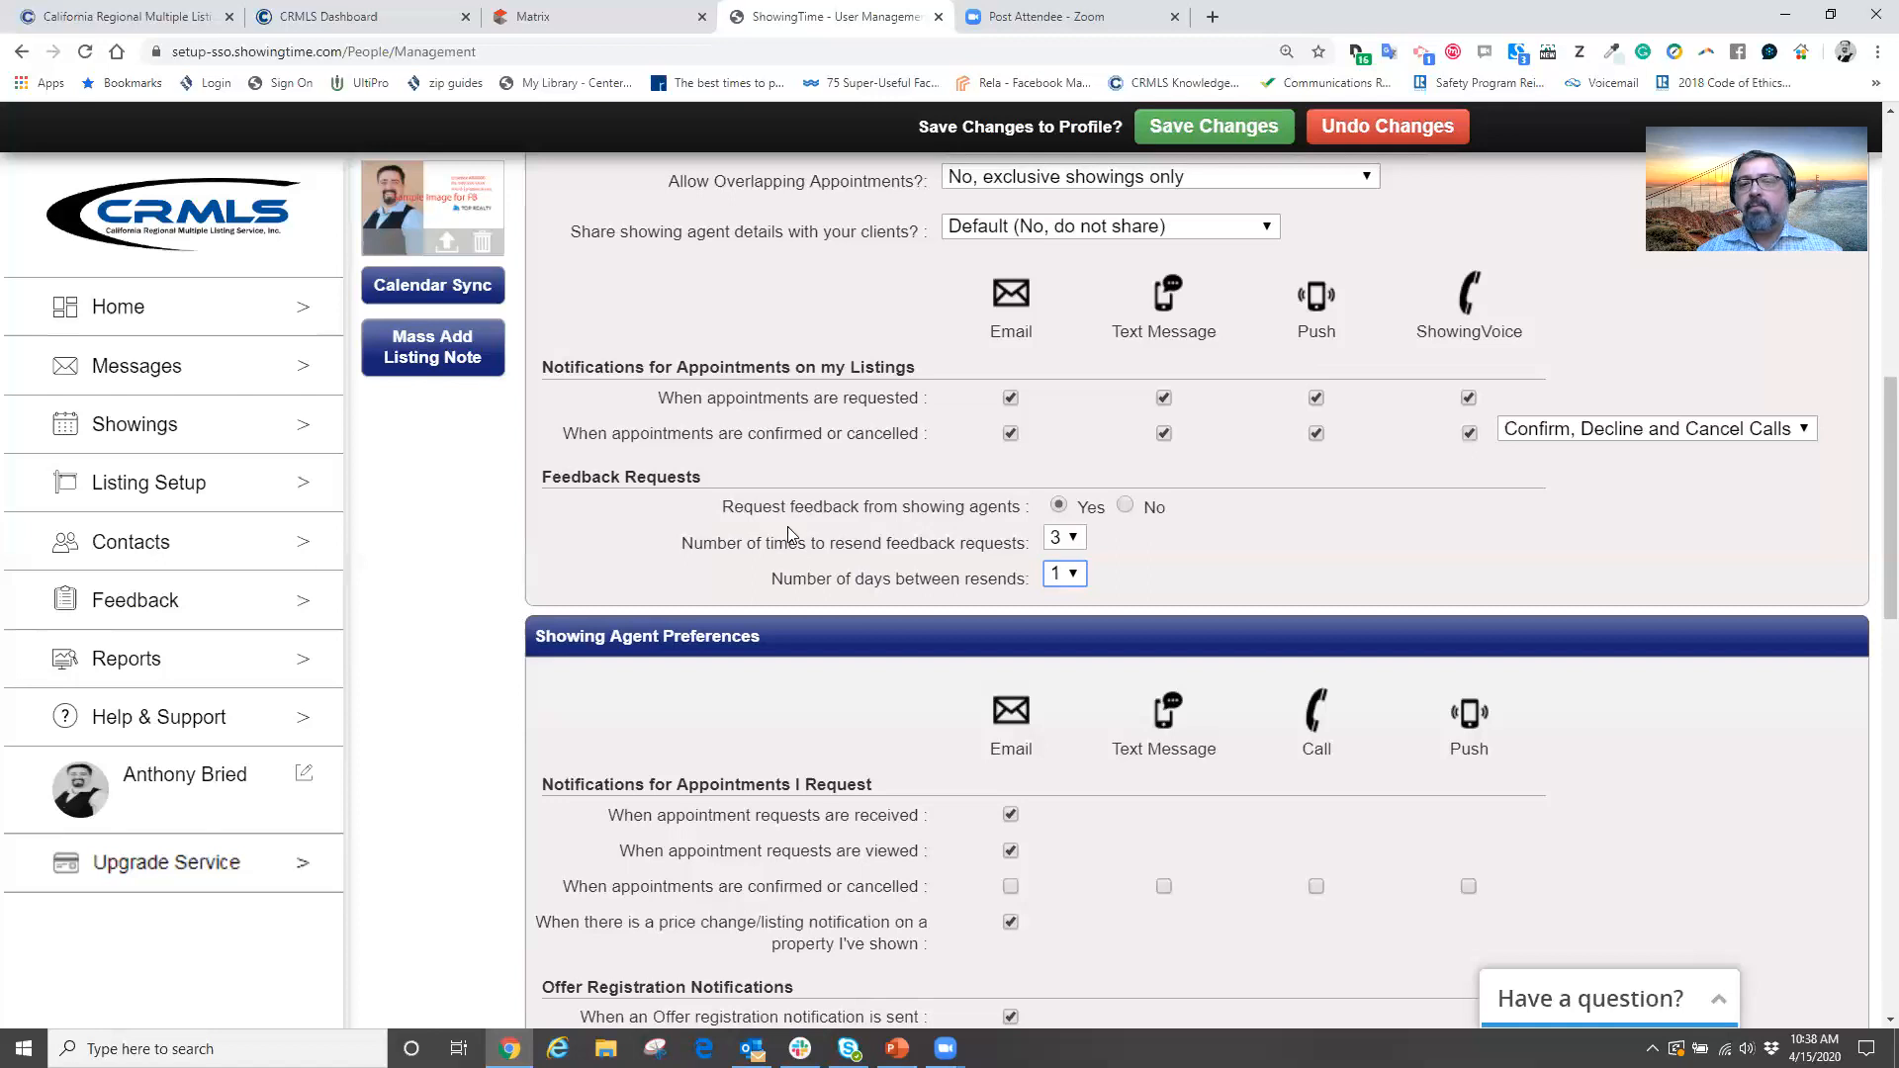
Turn on Email, Text Message, Call and Push alerts for confirmed or cancelled showing appointments
scroll(1009, 453, "up", 4)
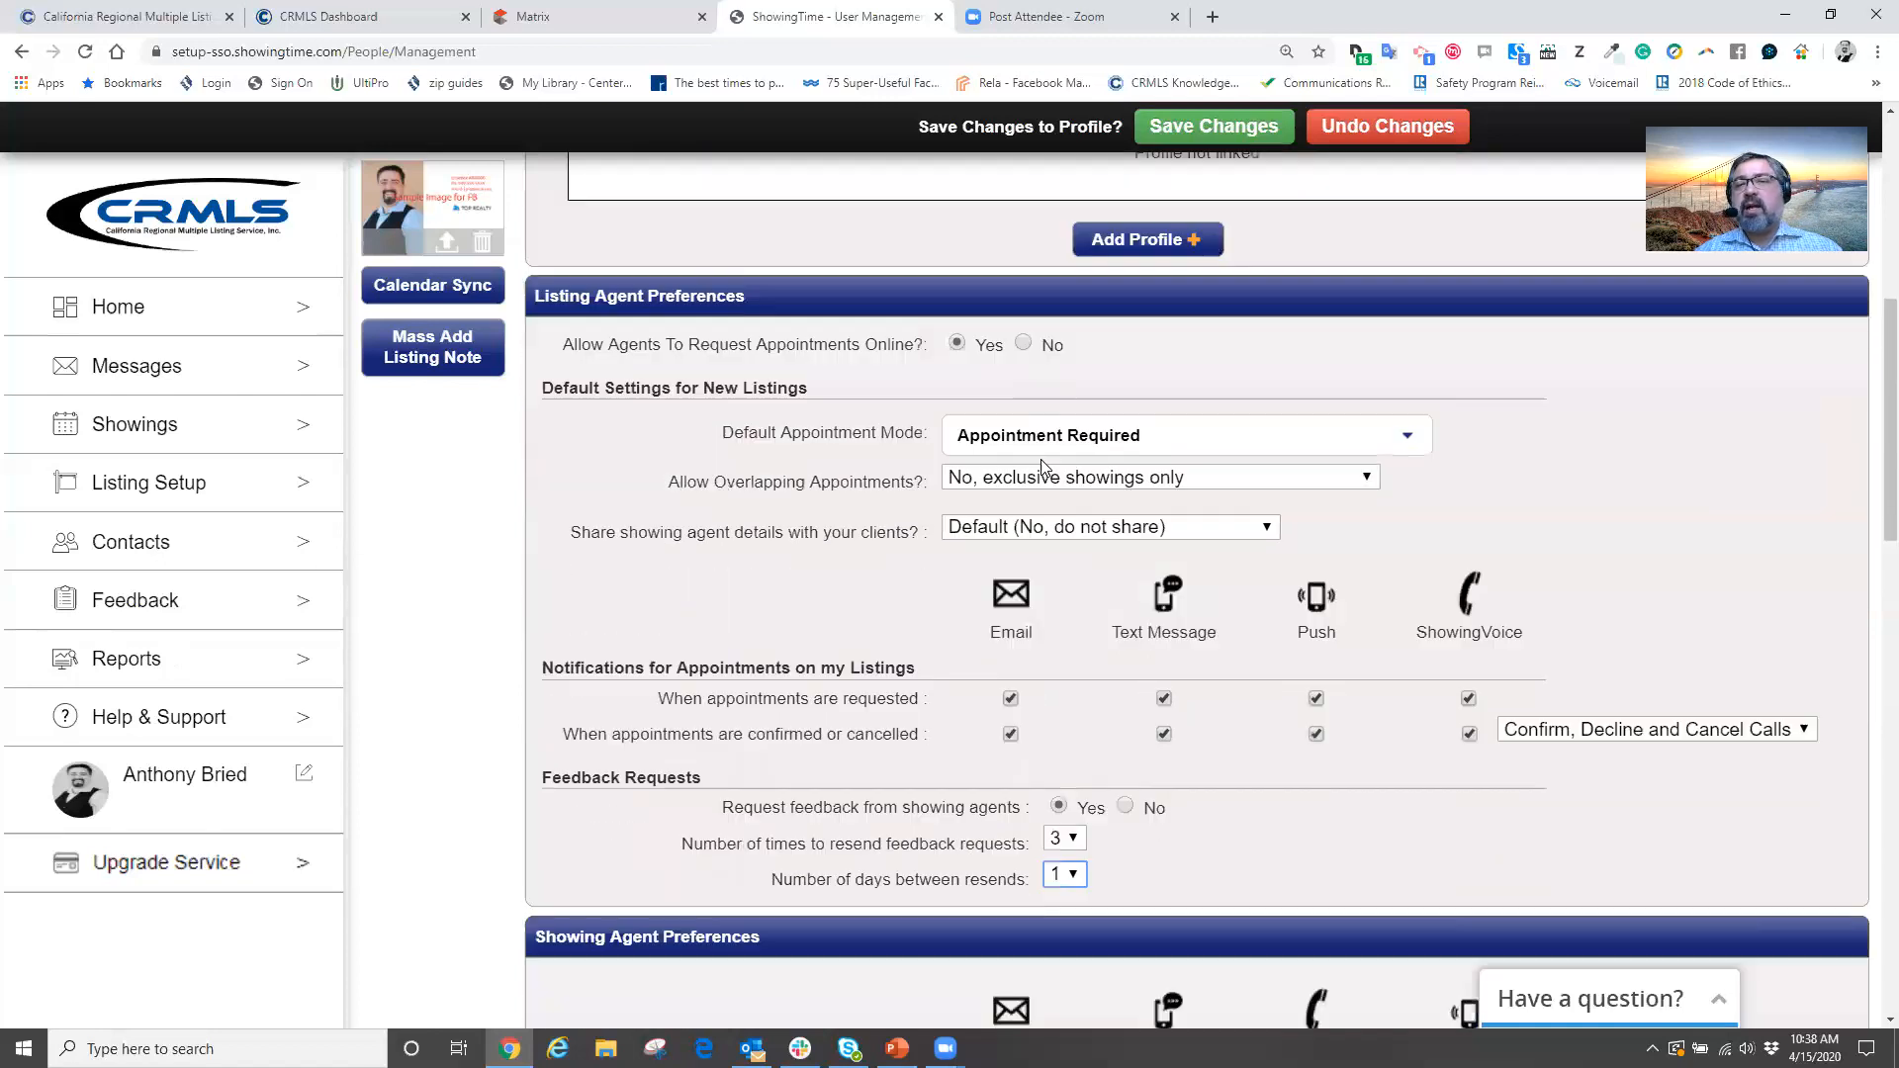
scroll(1041, 459, "down", 2)
scroll(1057, 386, "down", 6)
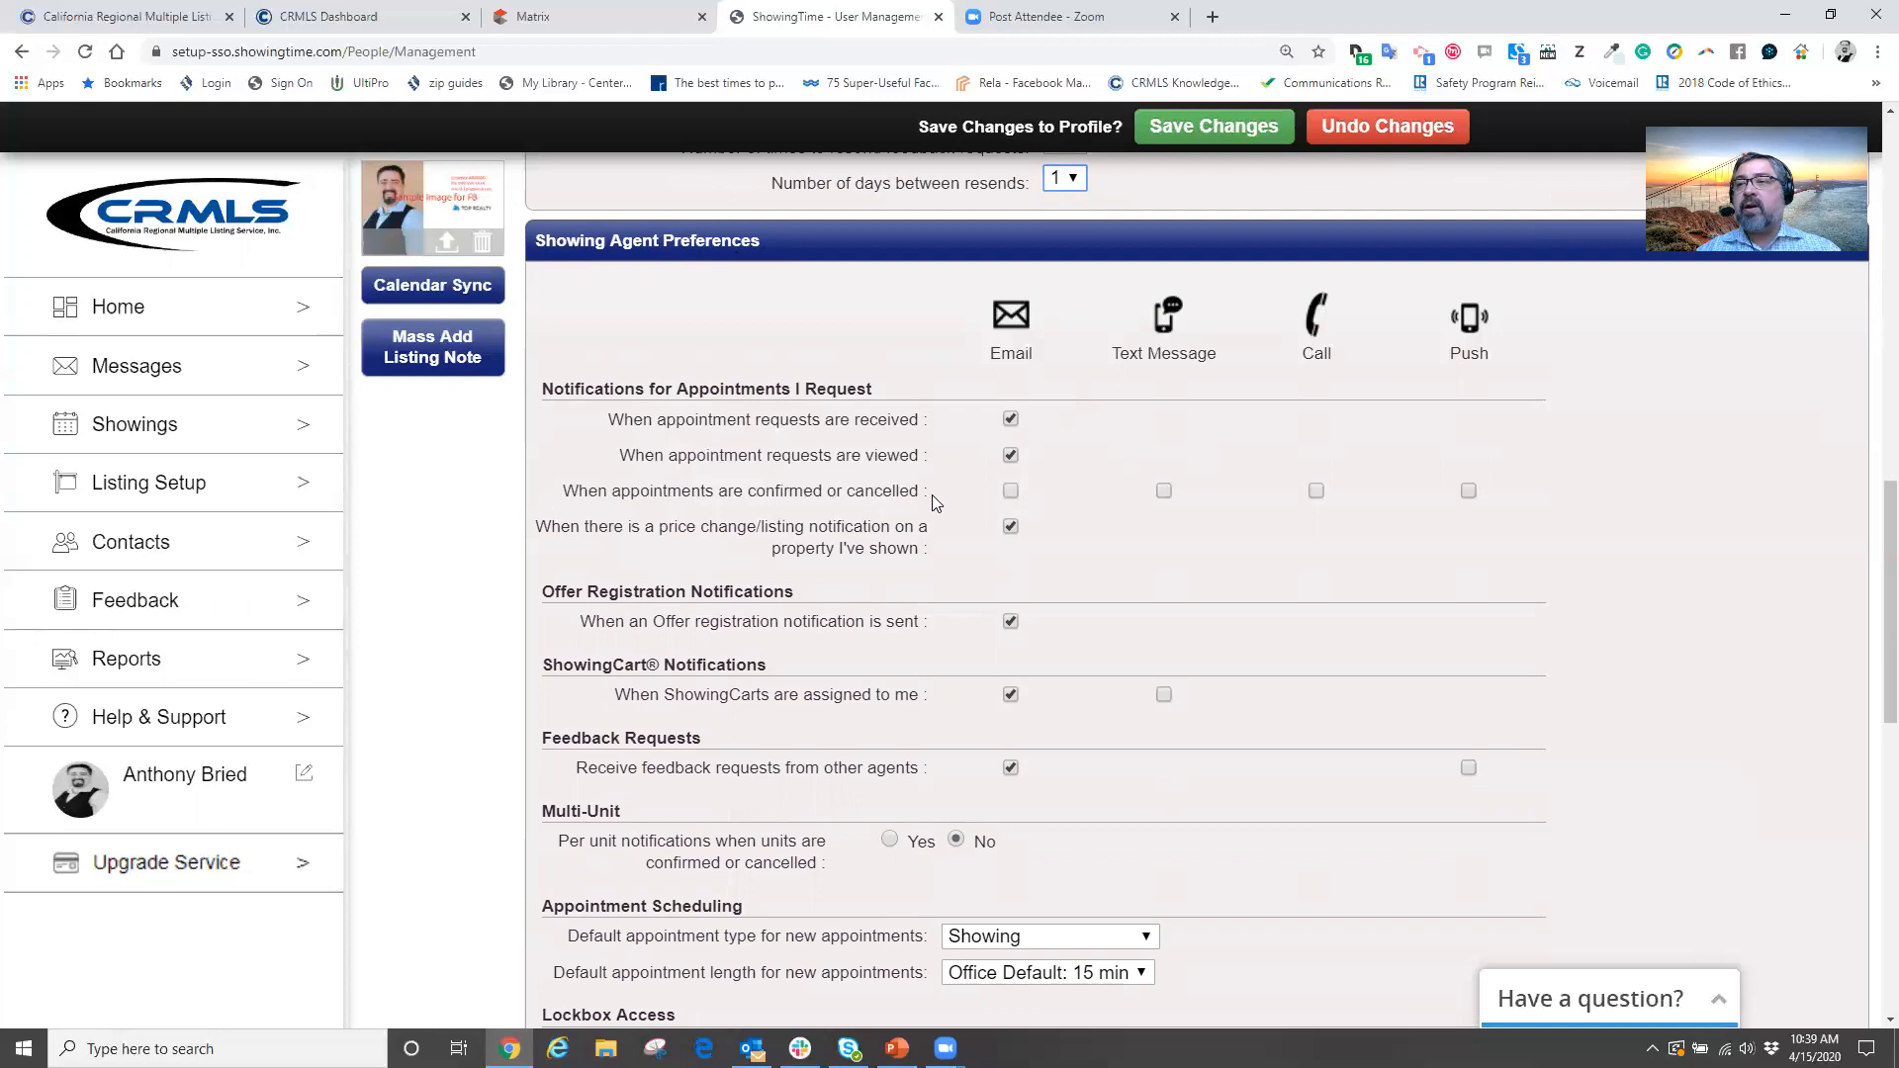
left_click(1008, 492)
left_click(1165, 492)
left_click(1316, 491)
left_click(1468, 492)
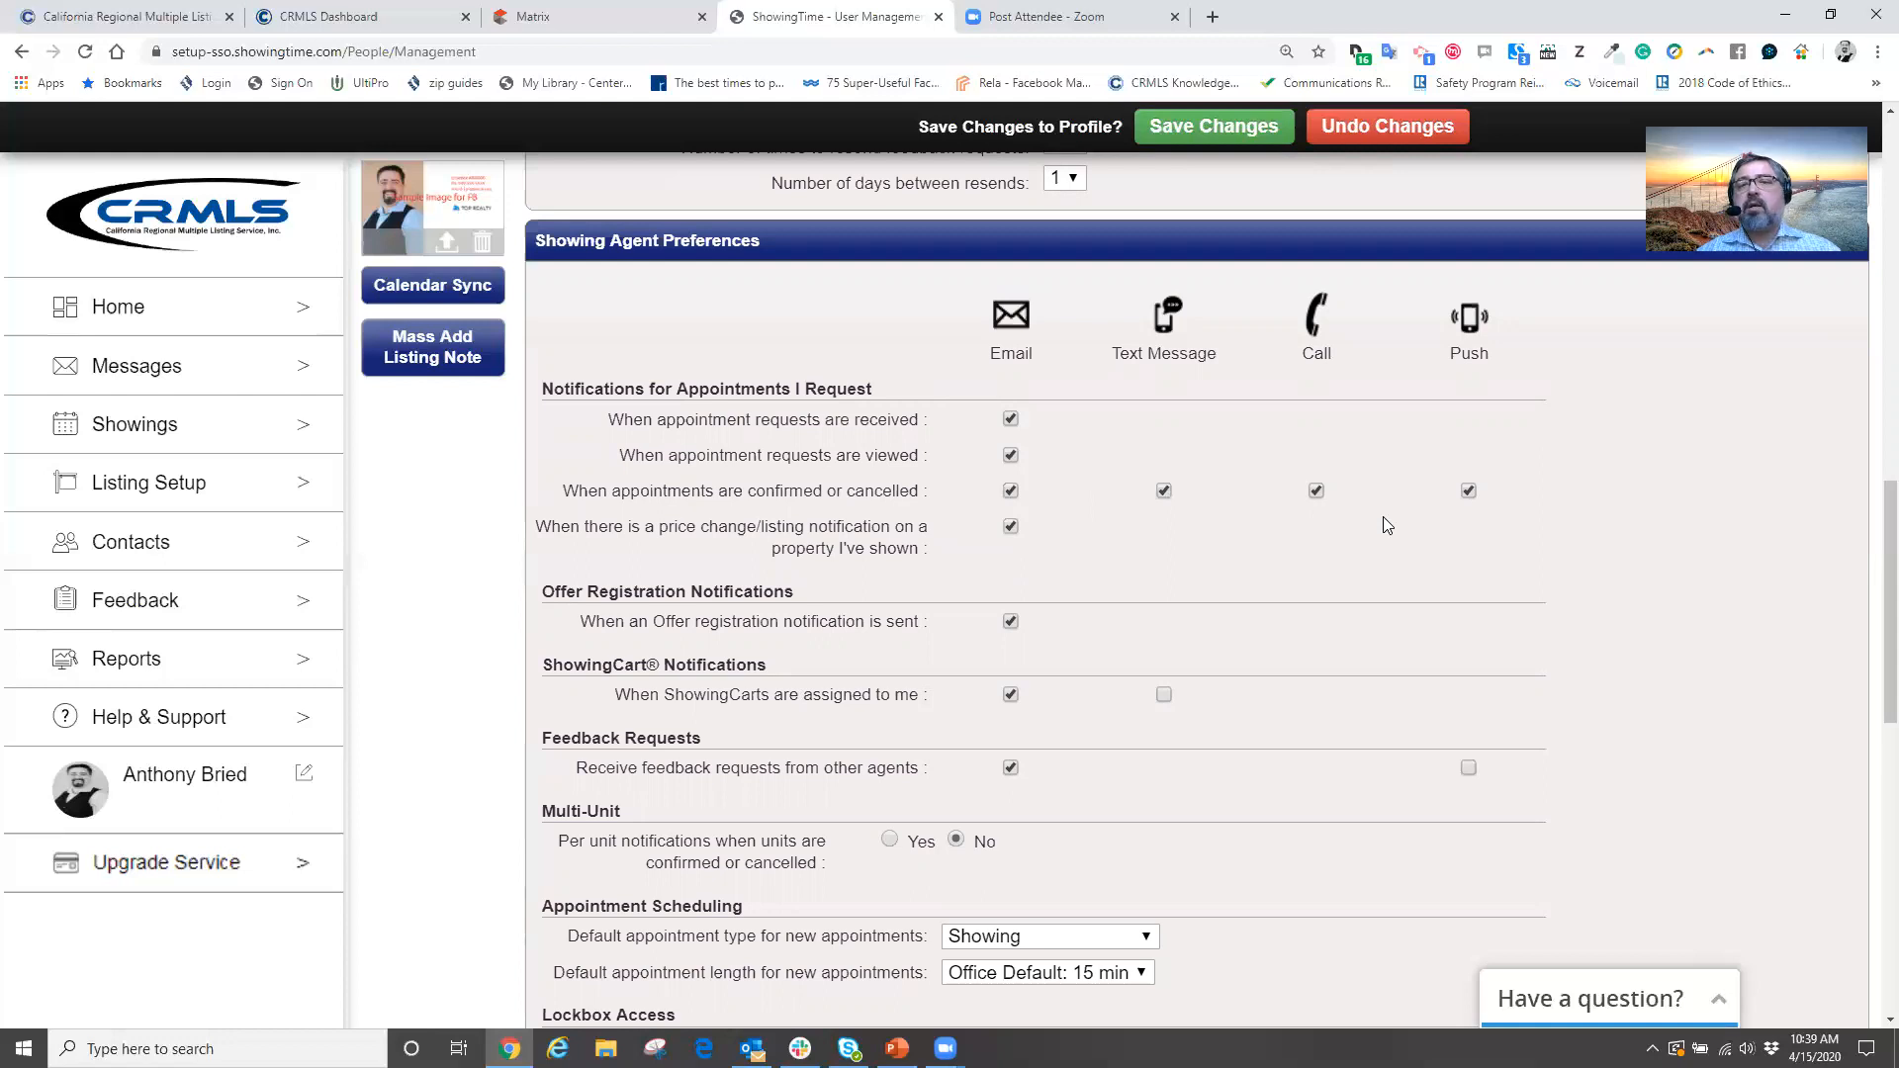
scroll(1383, 517, "up", 4)
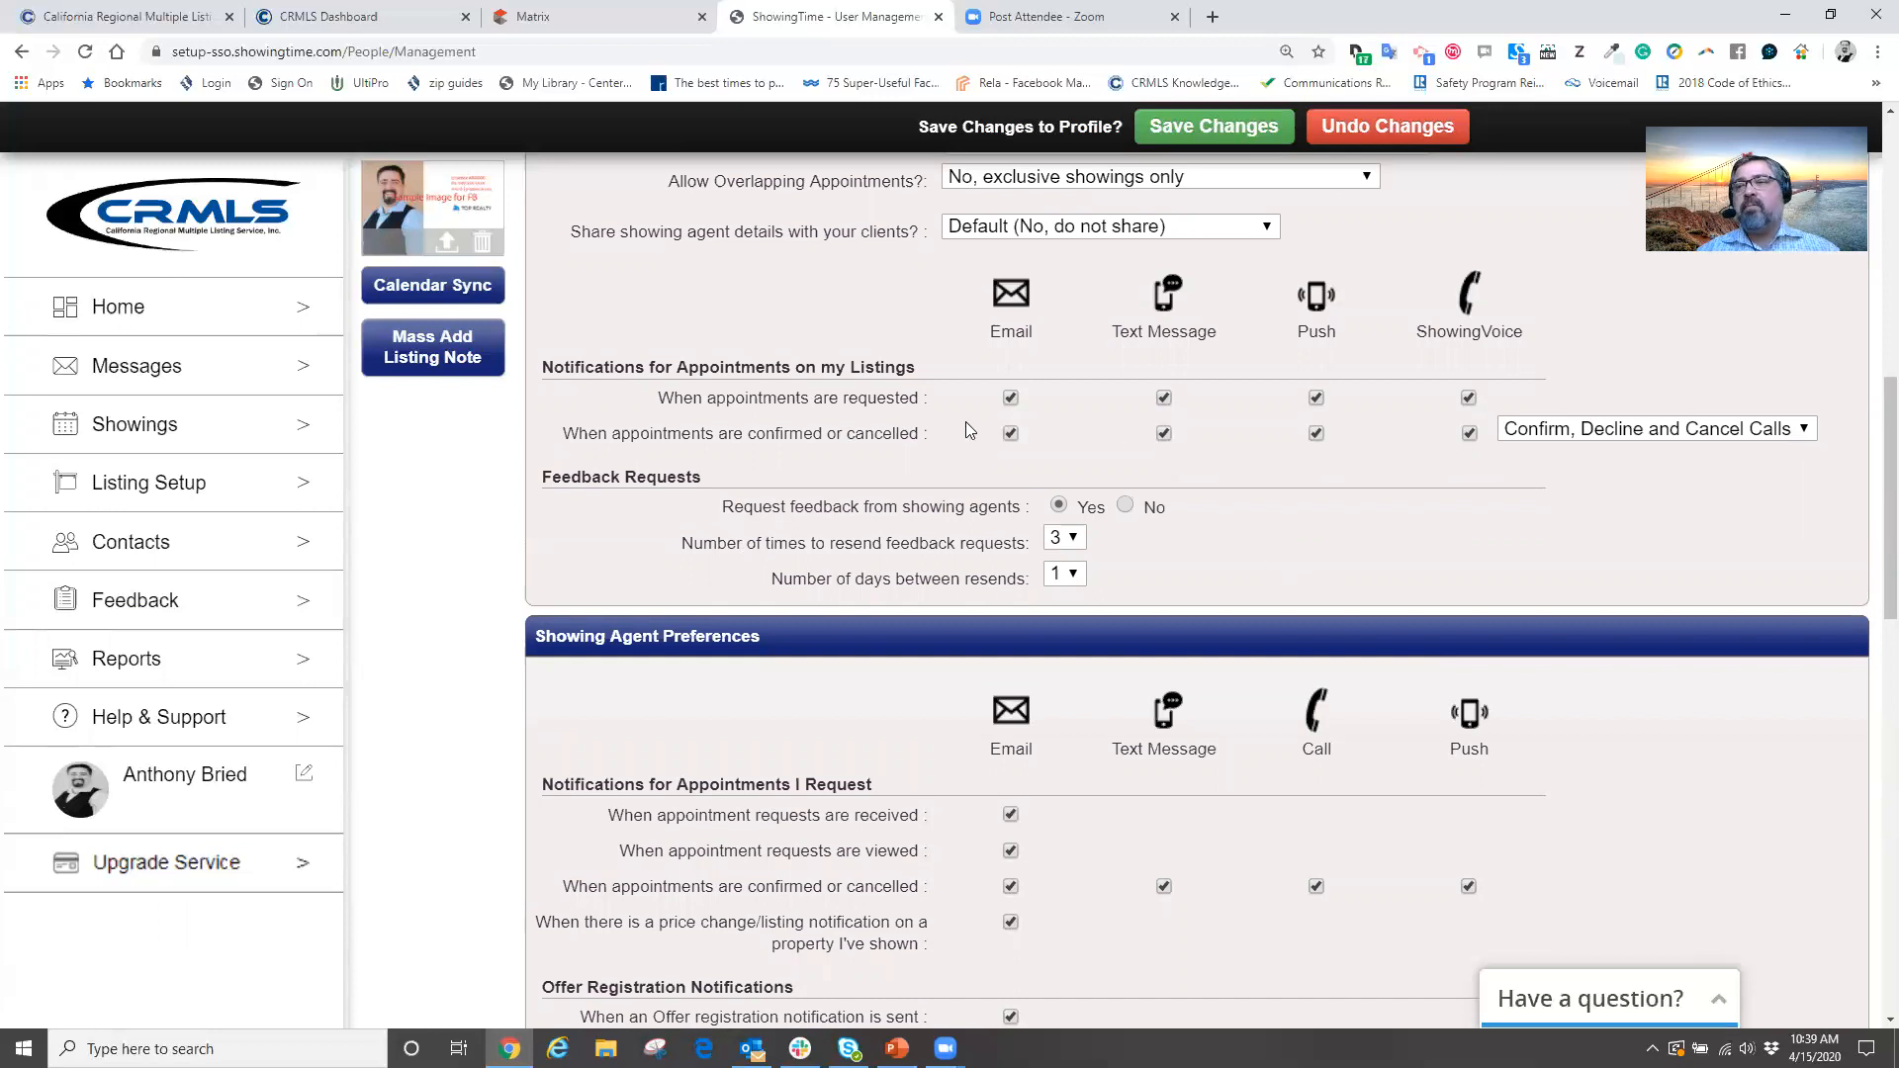
scroll(1468, 451, "down", 3)
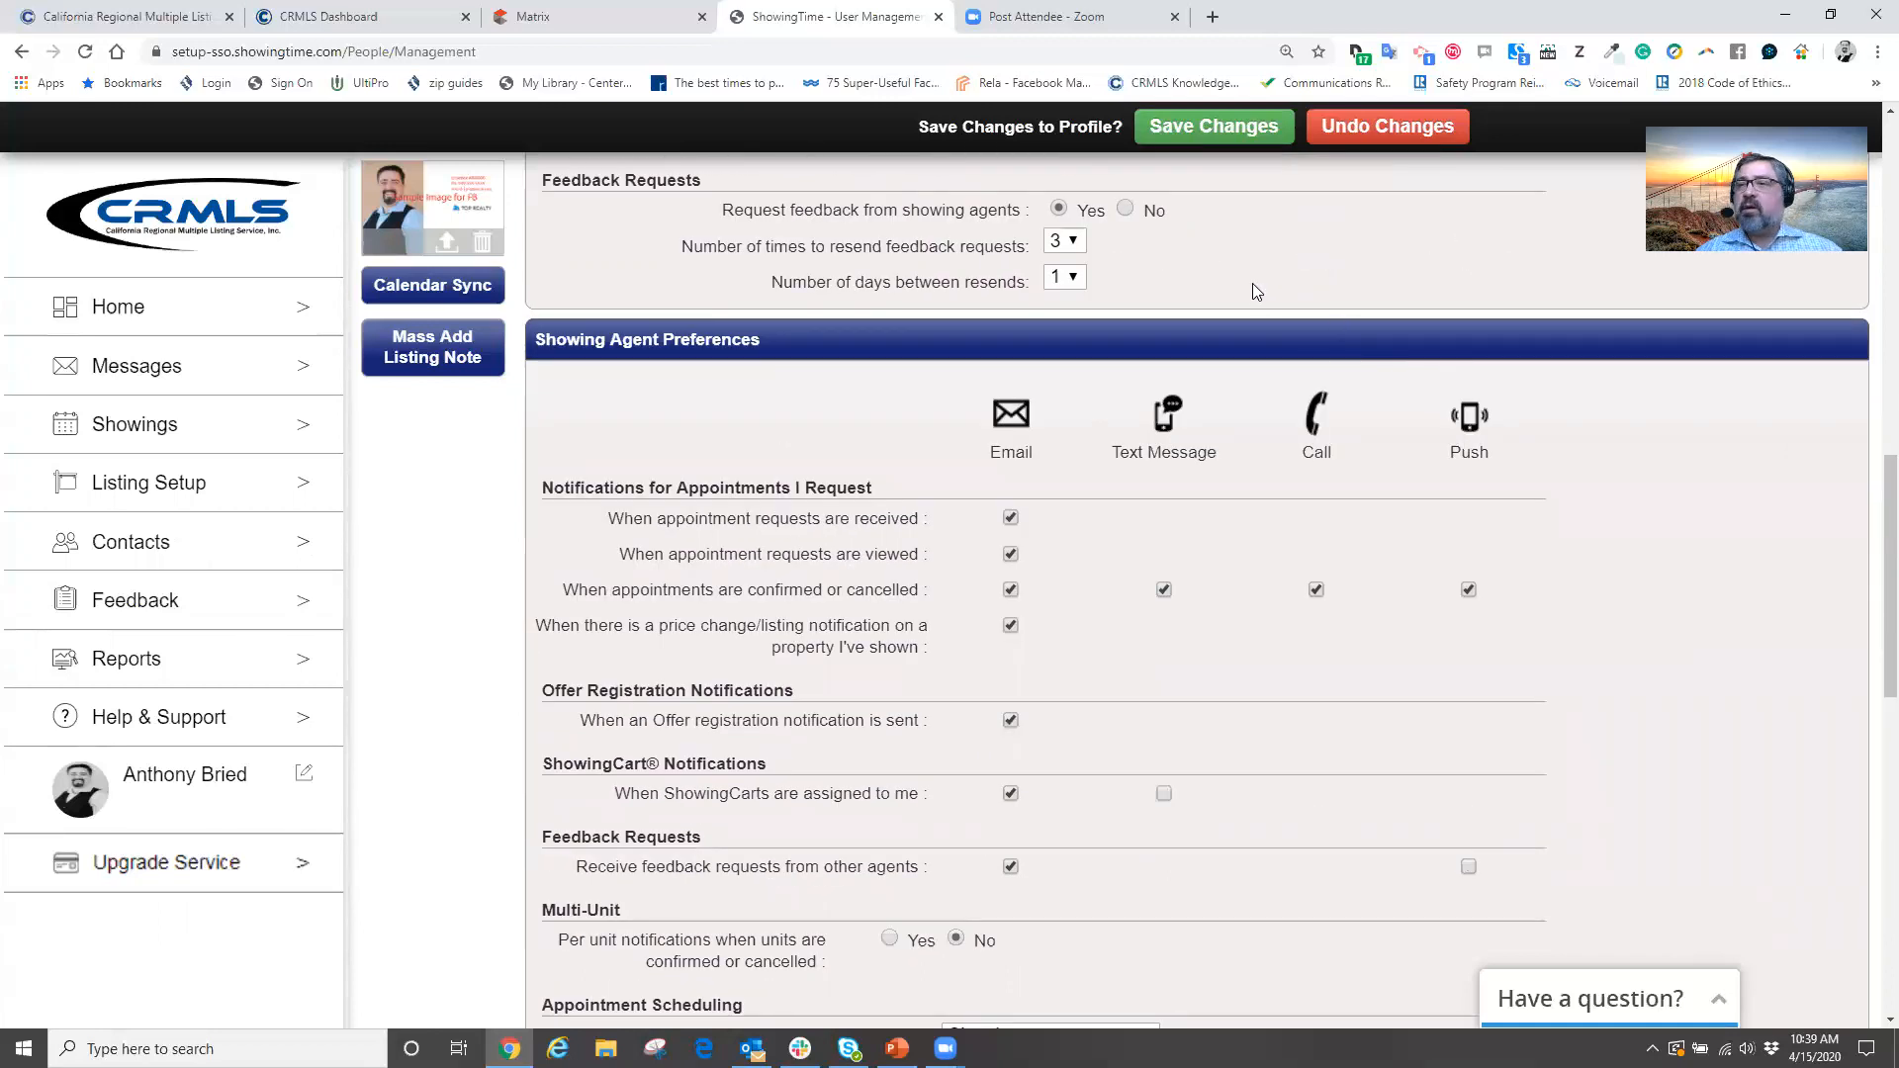
scroll(972, 607, "down", 1)
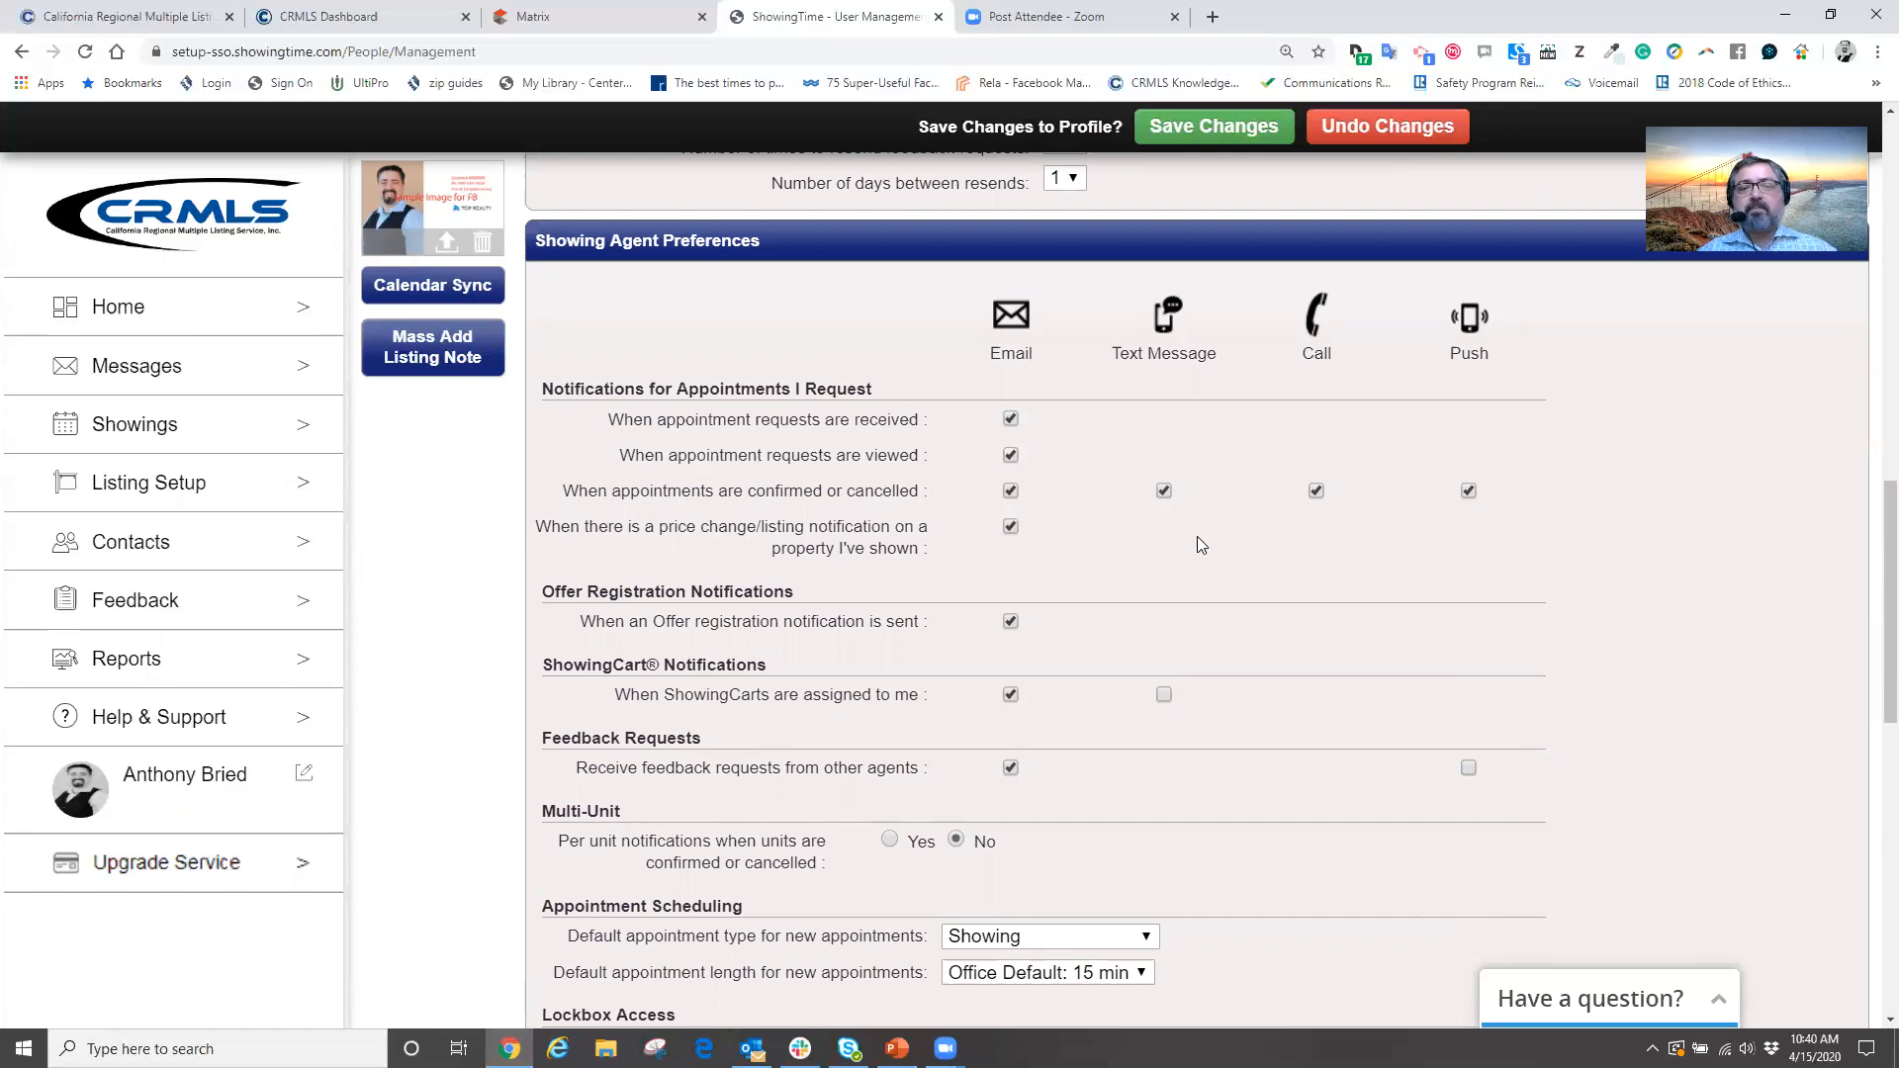
scroll(1178, 551, "down", 1)
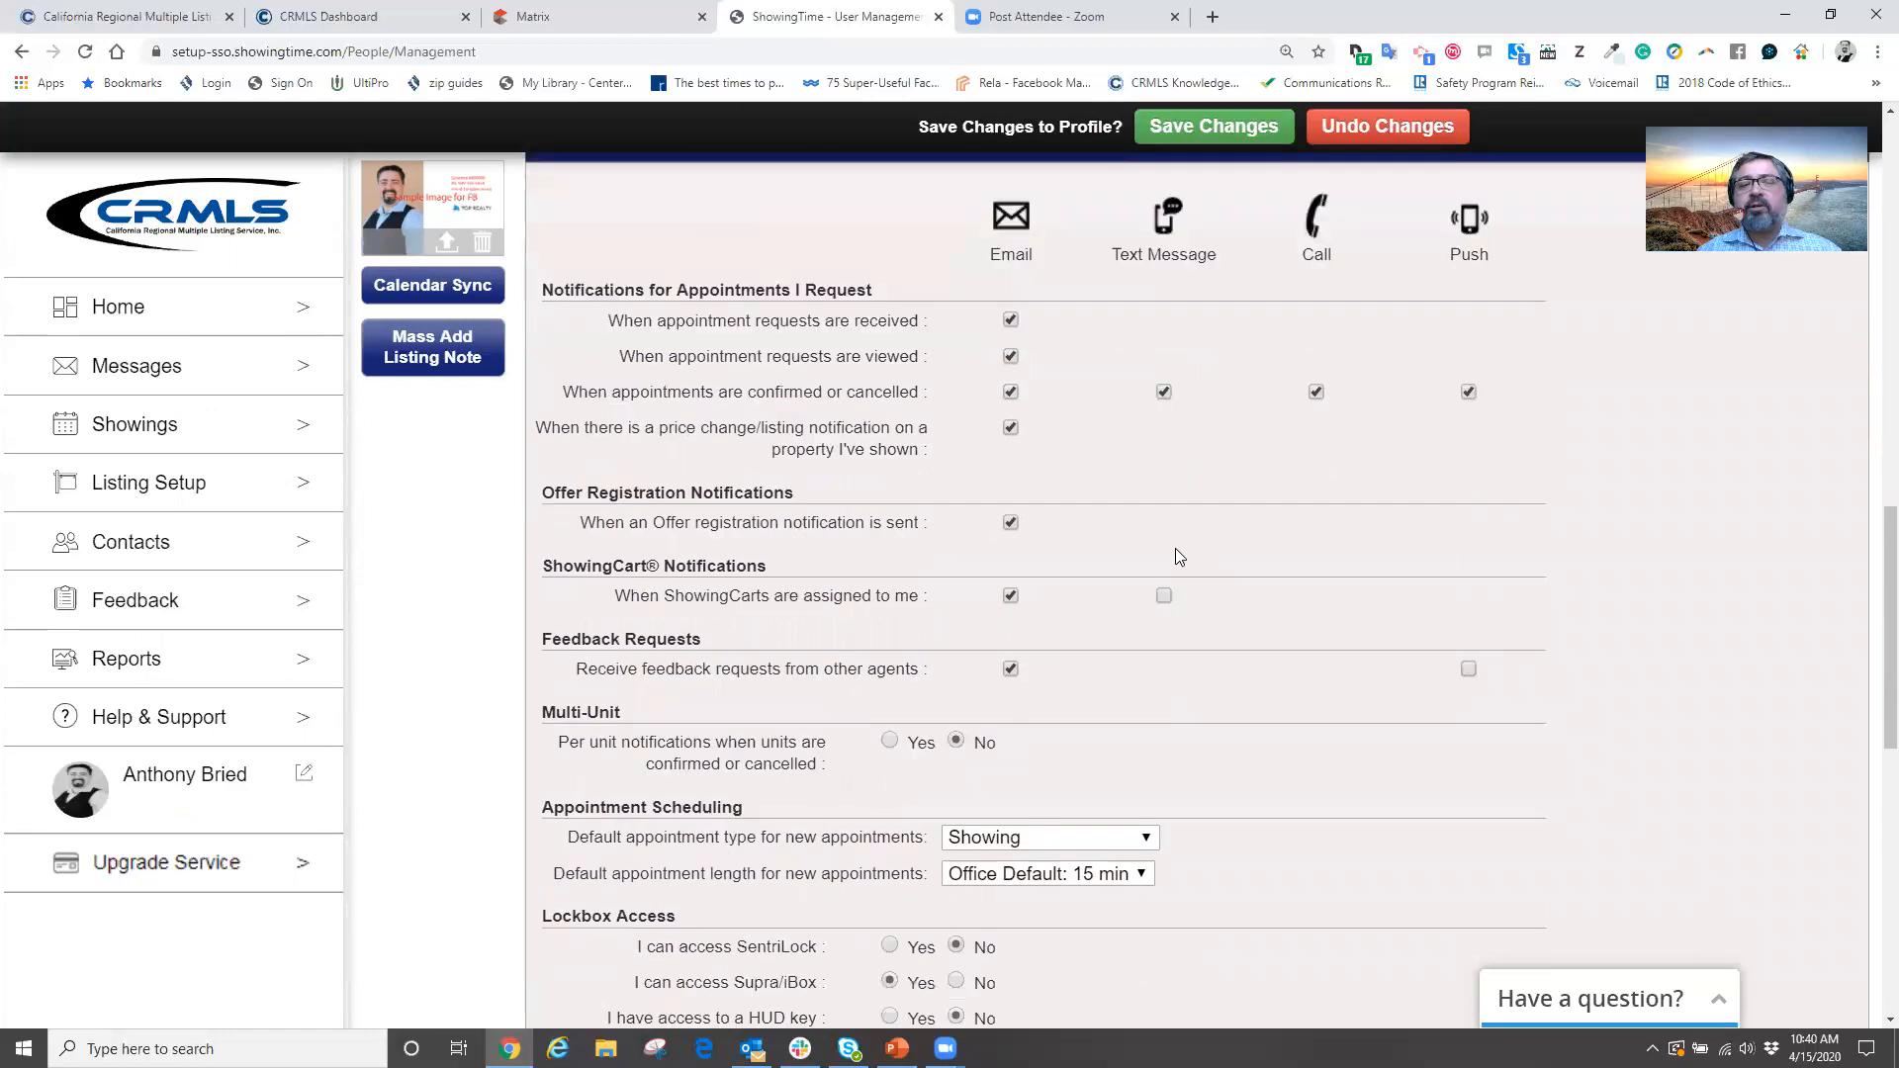
scroll(1175, 551, "down", 2)
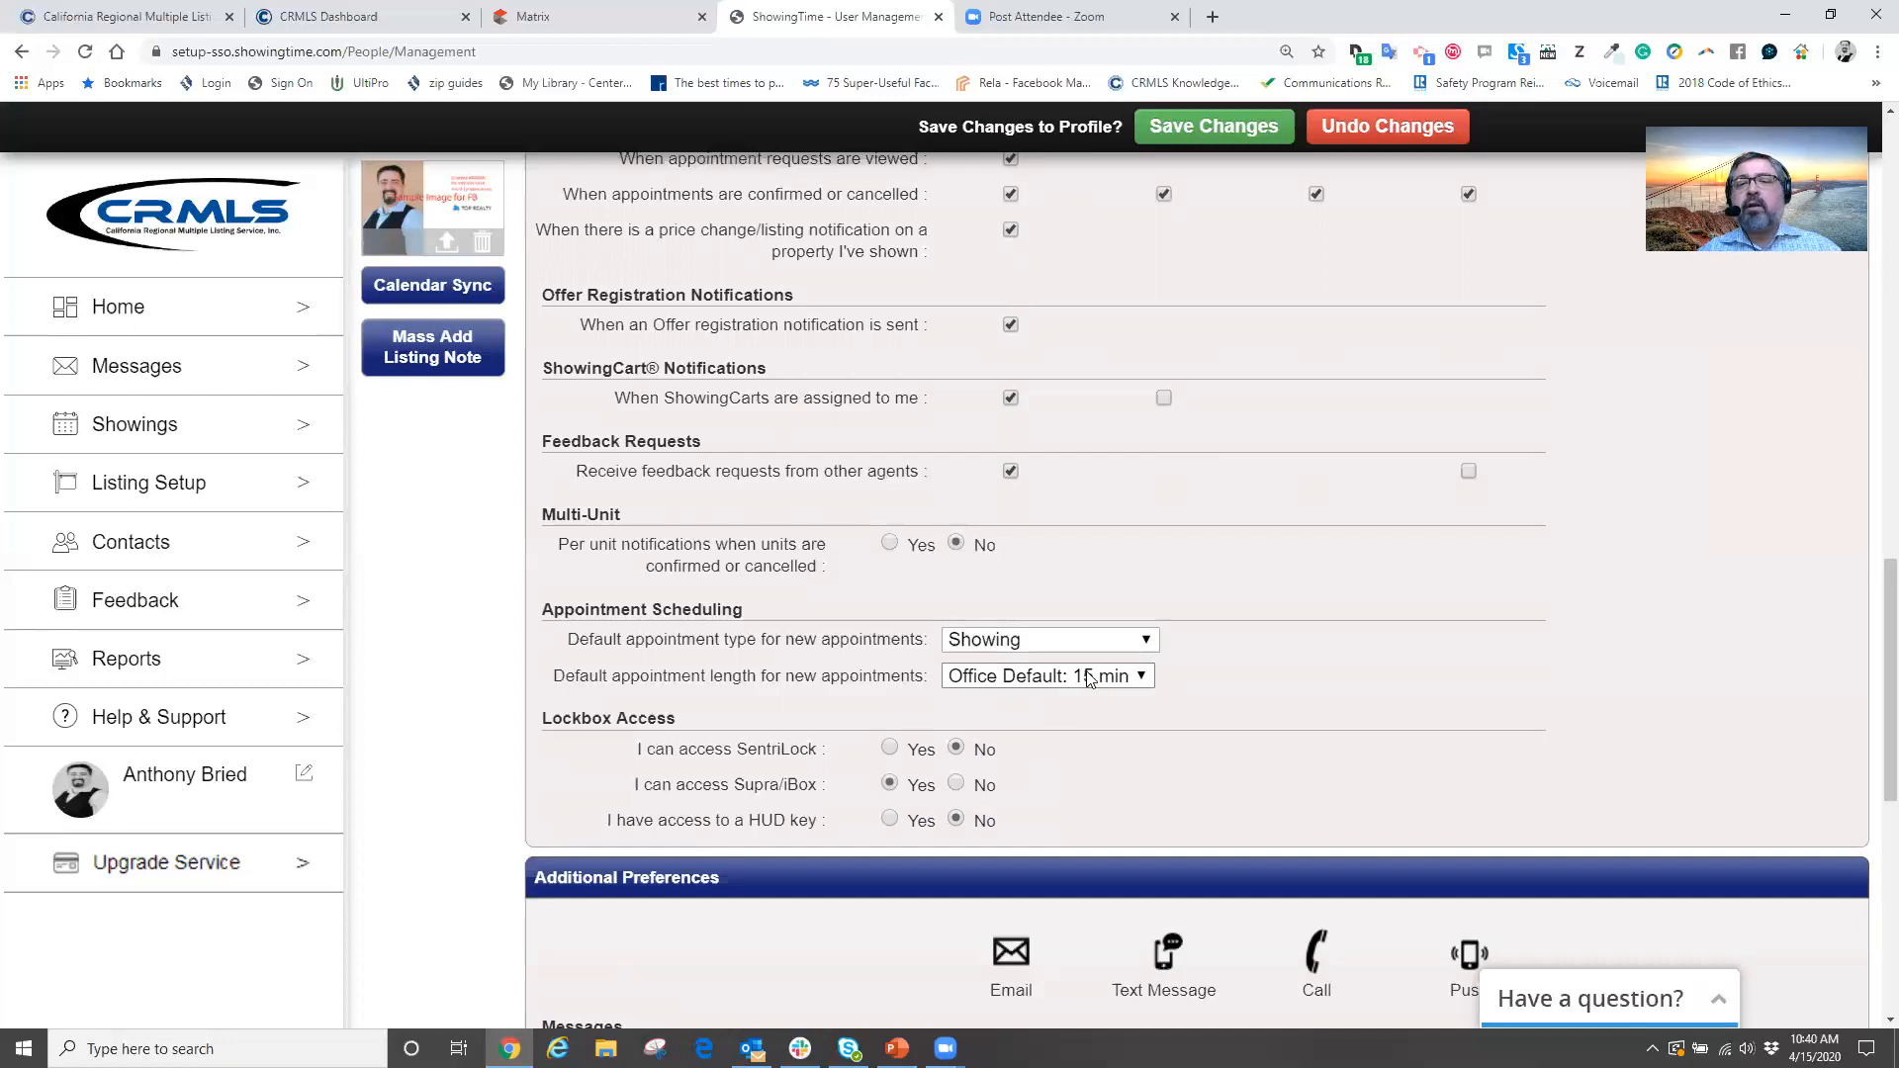
Set the default appointment length for new appointments to 45 min
left_click(1089, 675)
scroll(1082, 684, "down", 1)
left_click(1112, 577)
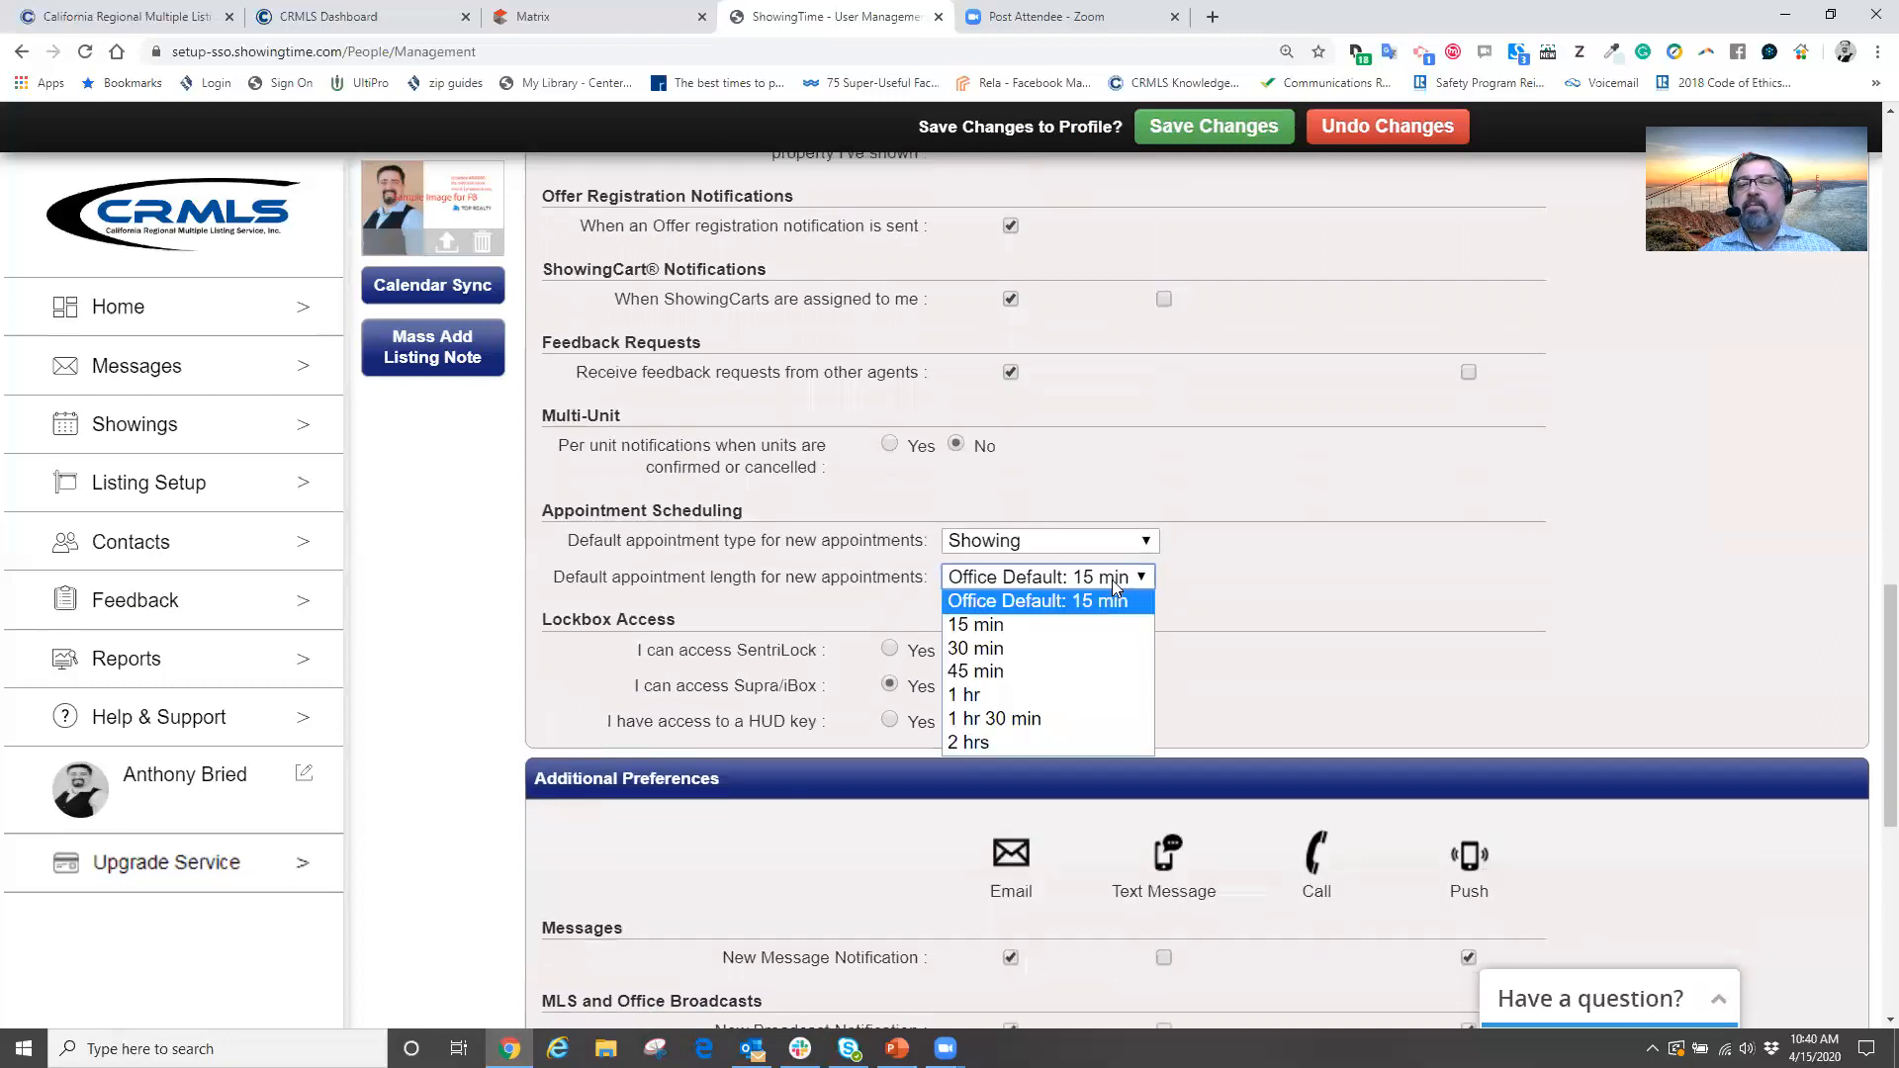
left_click(990, 695)
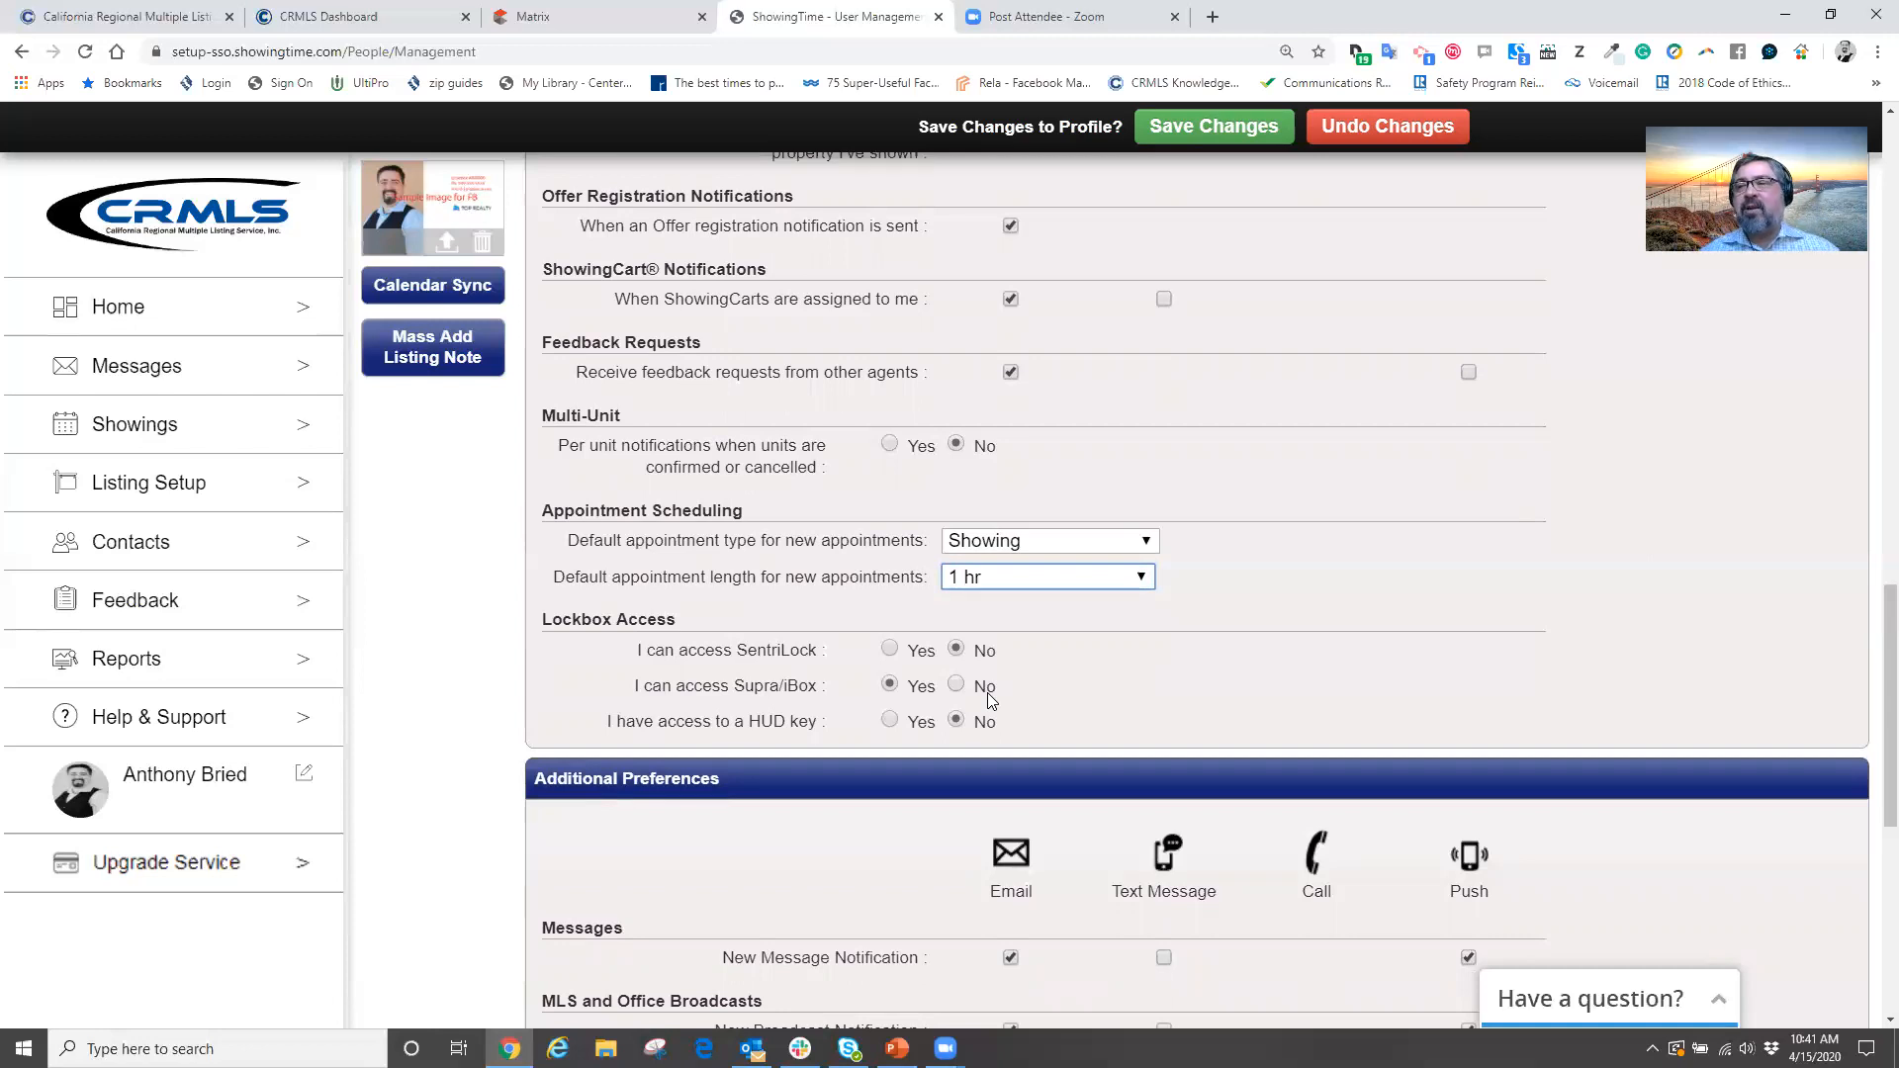
left_click(1078, 581)
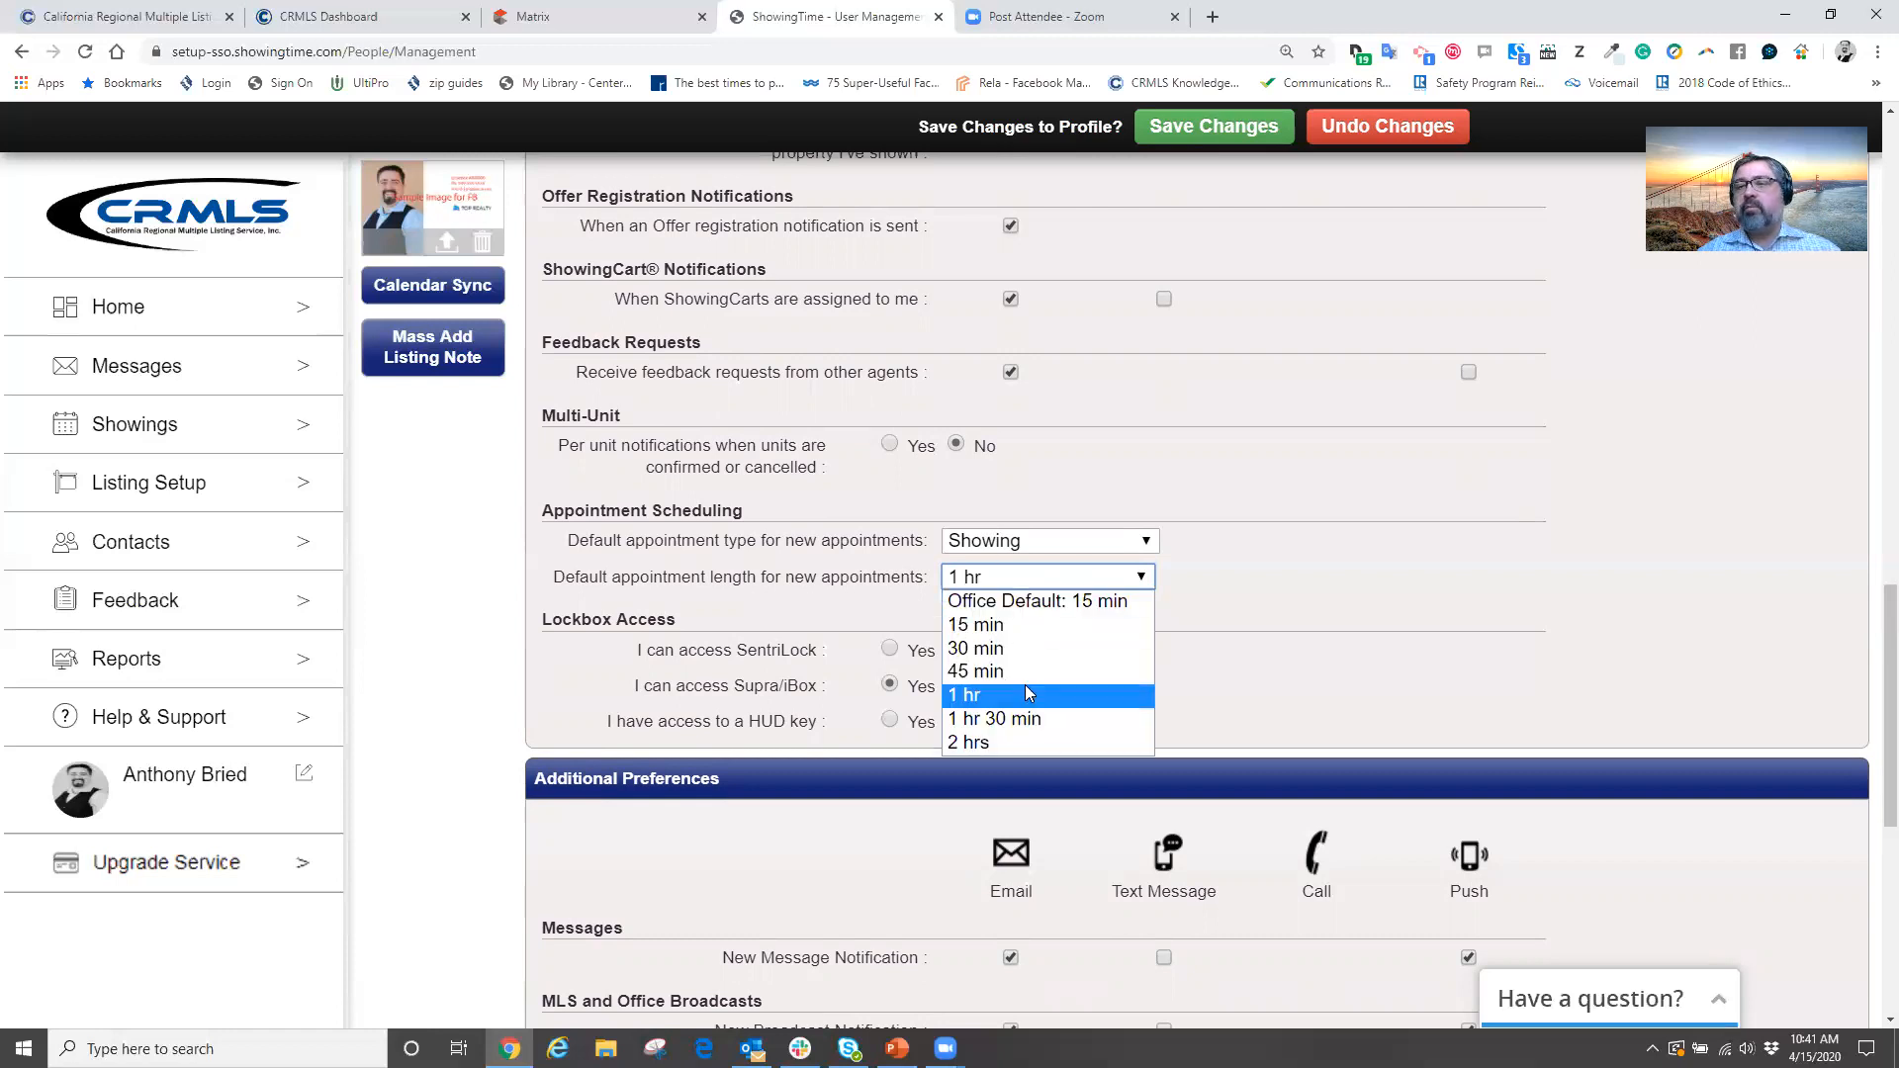
left_click(1024, 677)
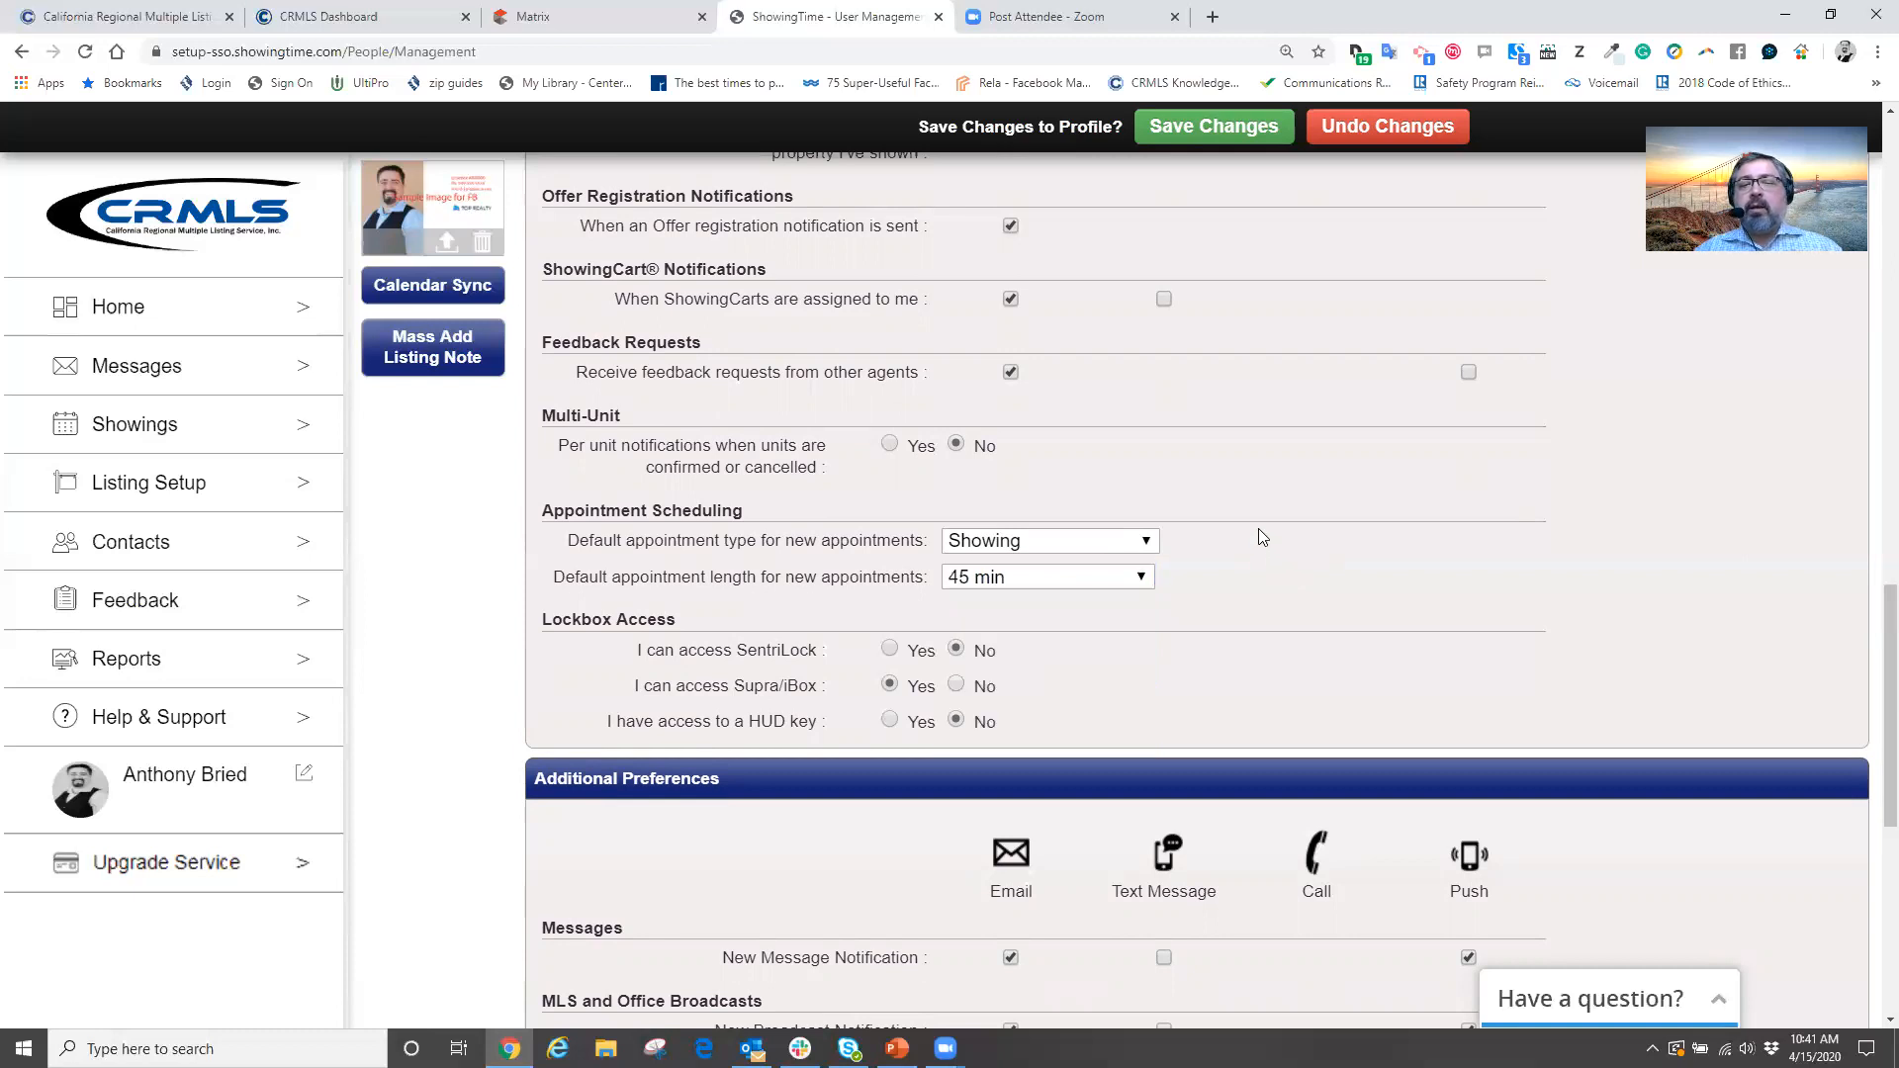
scroll(1255, 535, "down", 2)
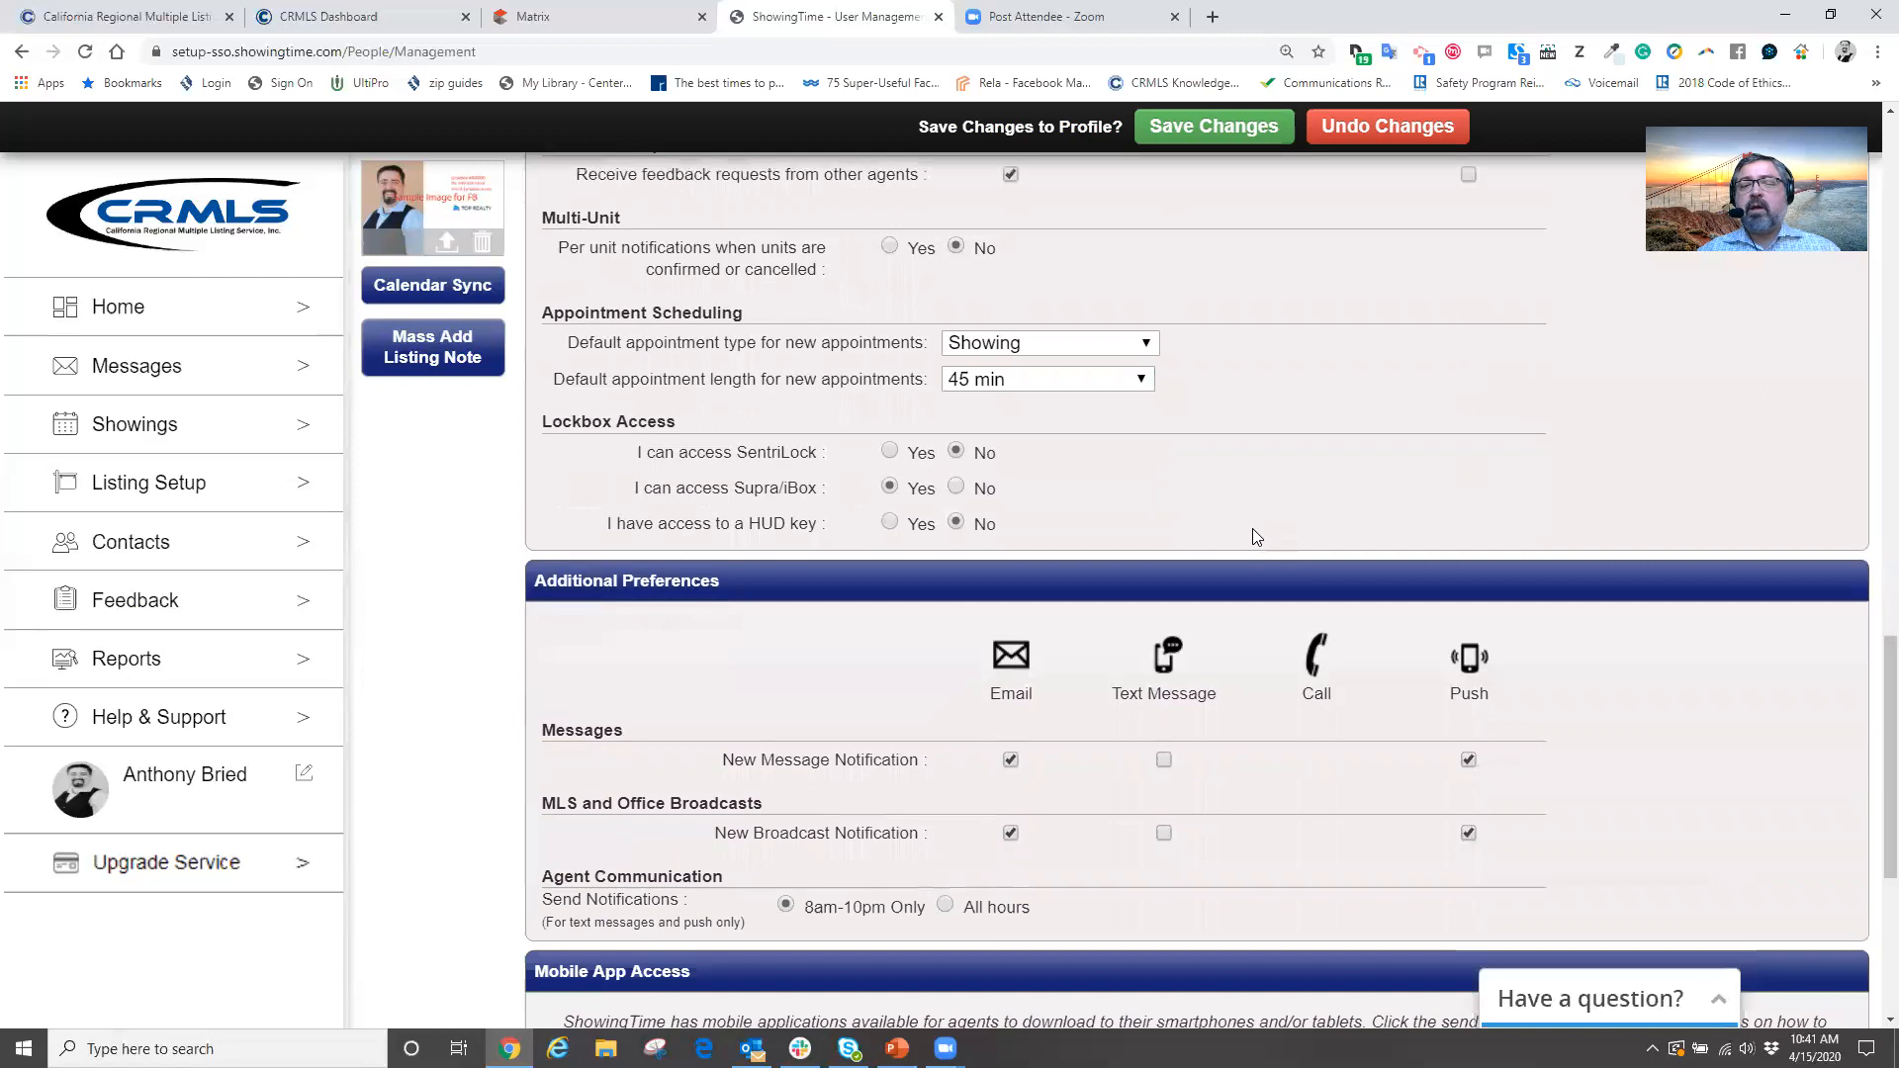
scroll(1253, 534, "down", 5)
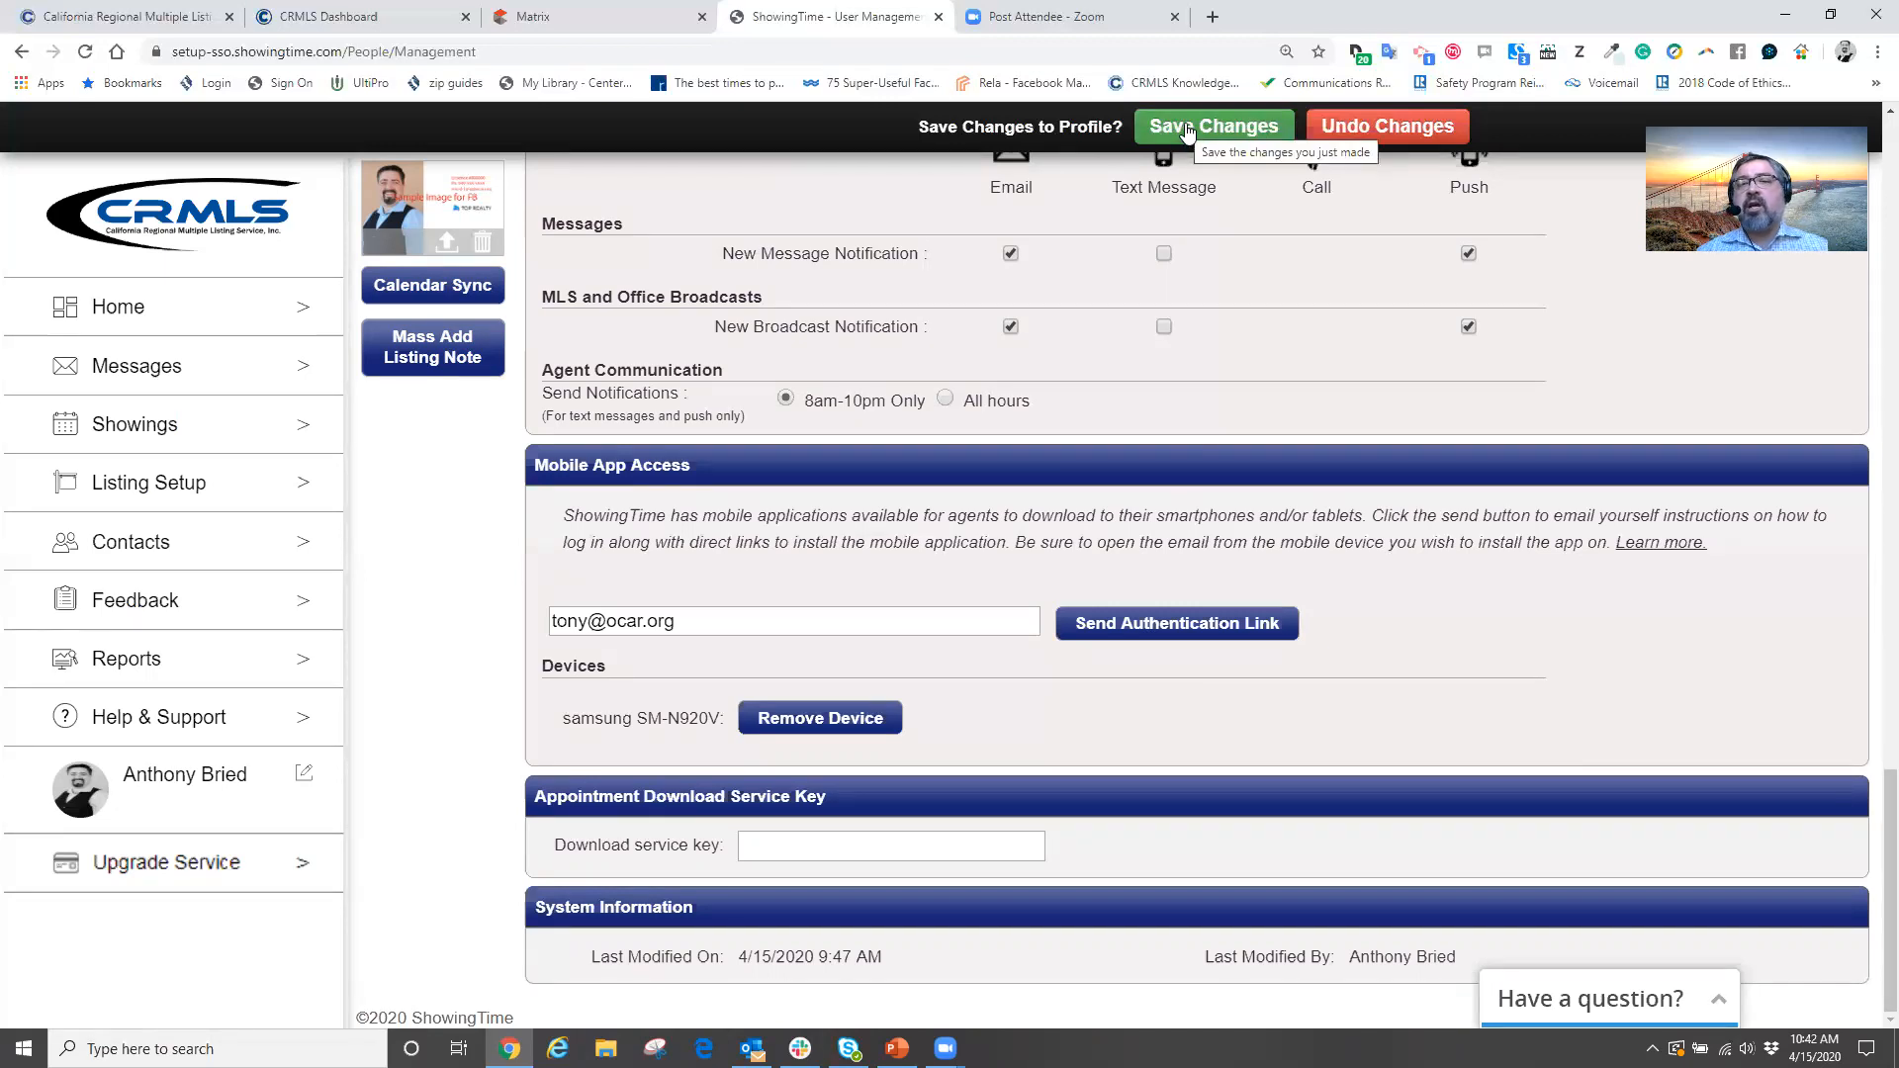
Save Changes using 'Save New Defaults: Update All Listings' and dismiss the success message
left_click(1186, 129)
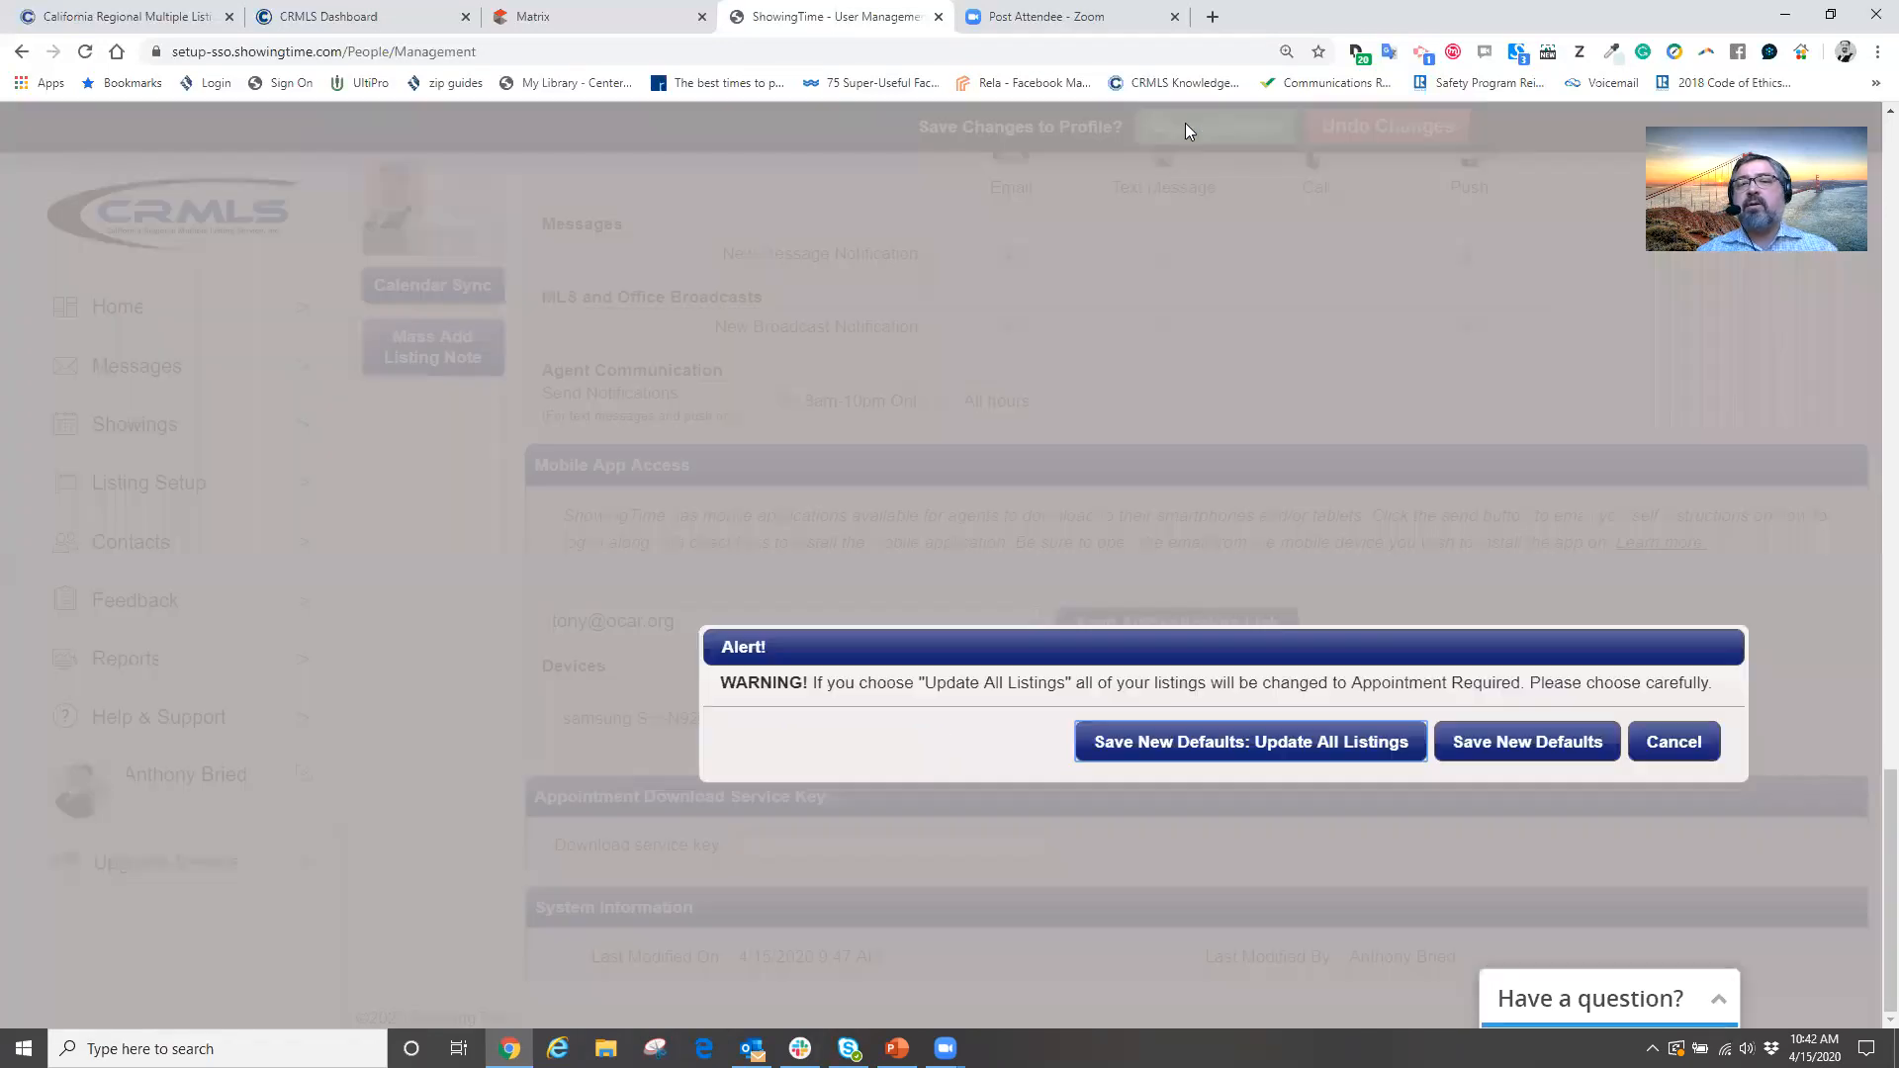
left_click(1186, 744)
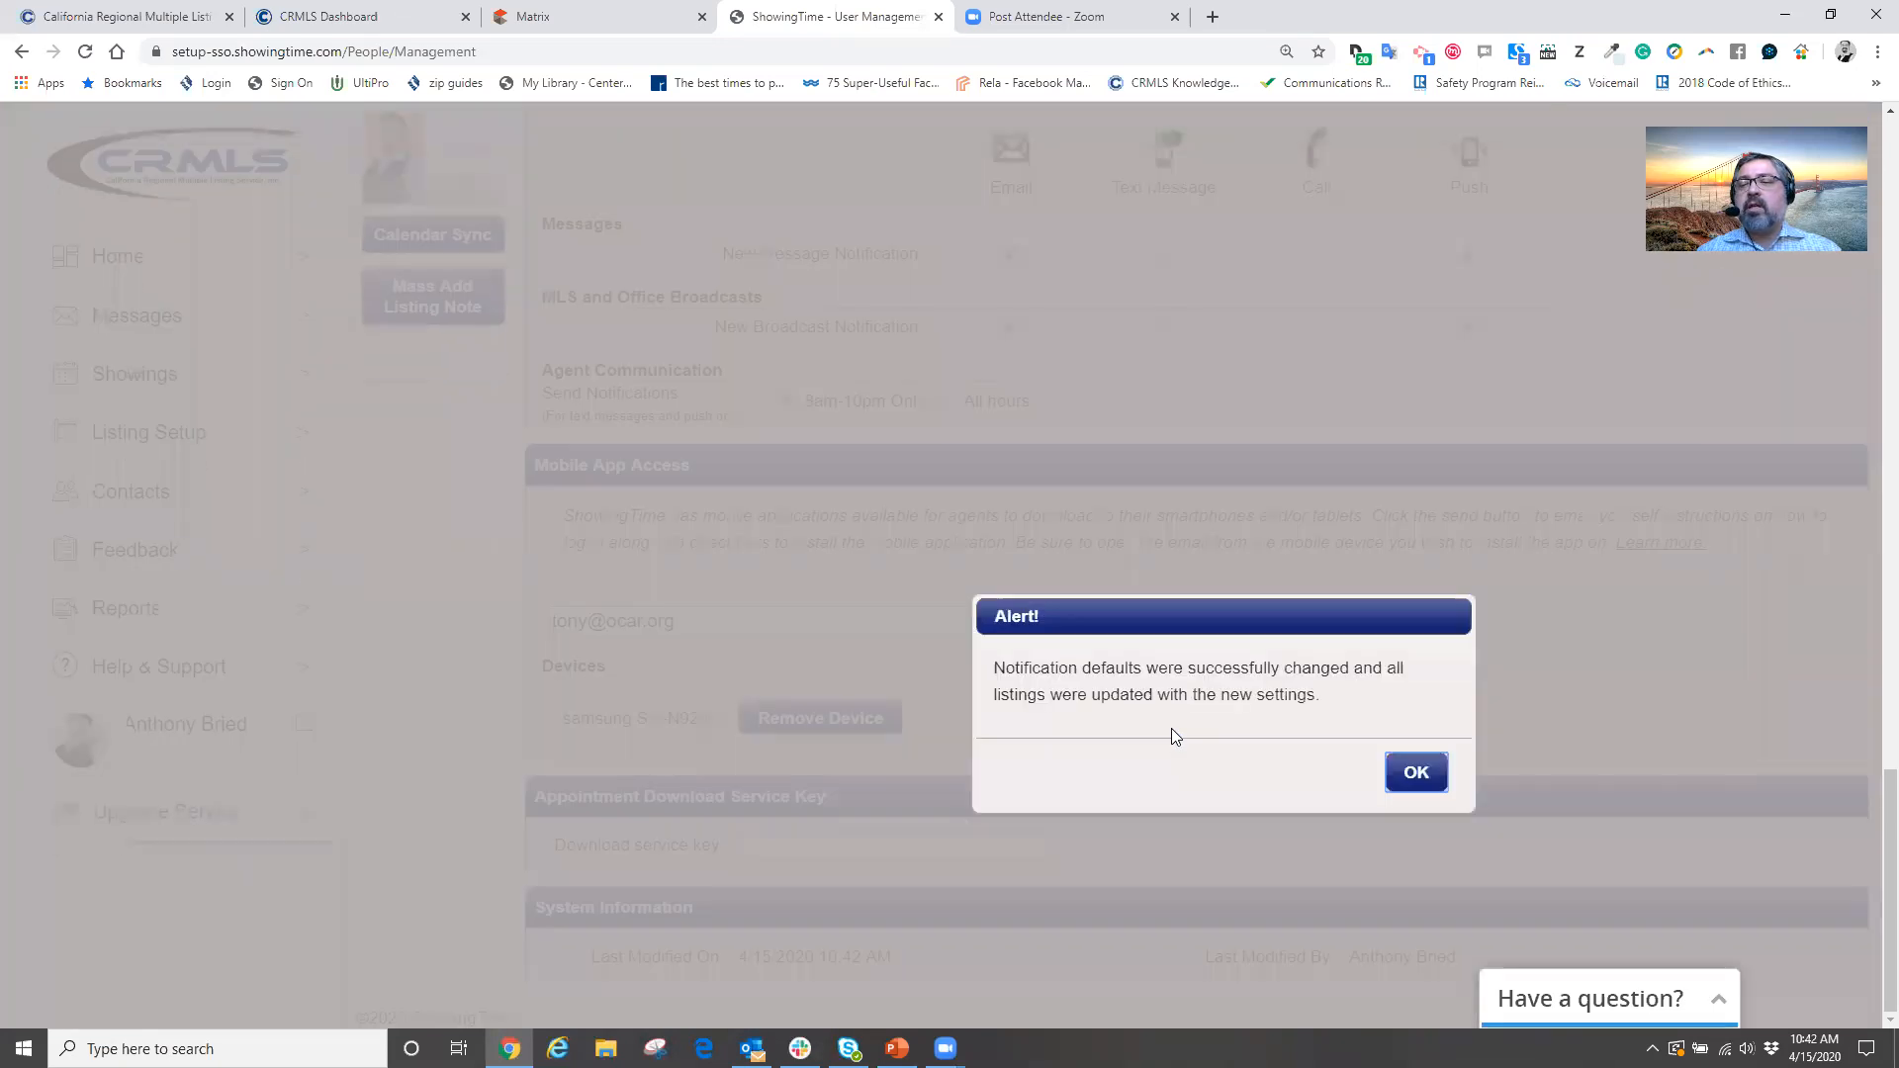
left_click(1415, 774)
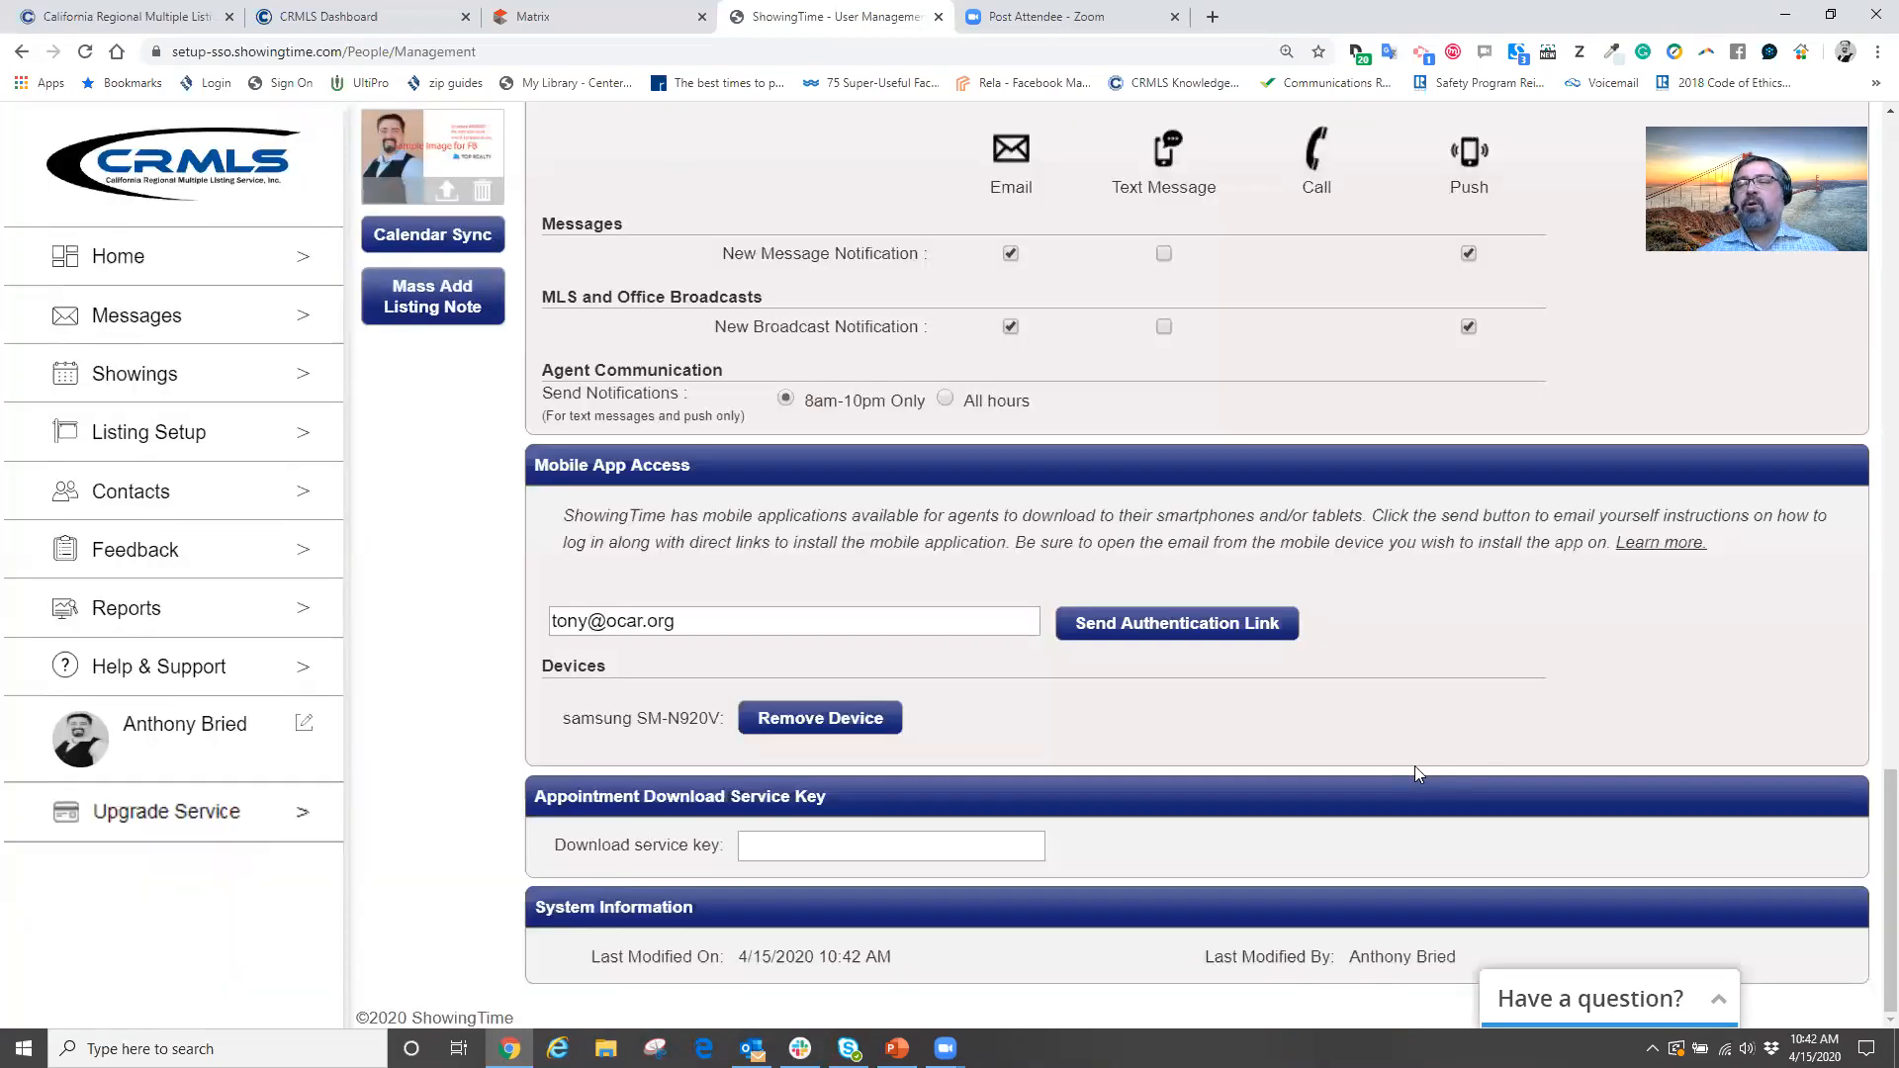